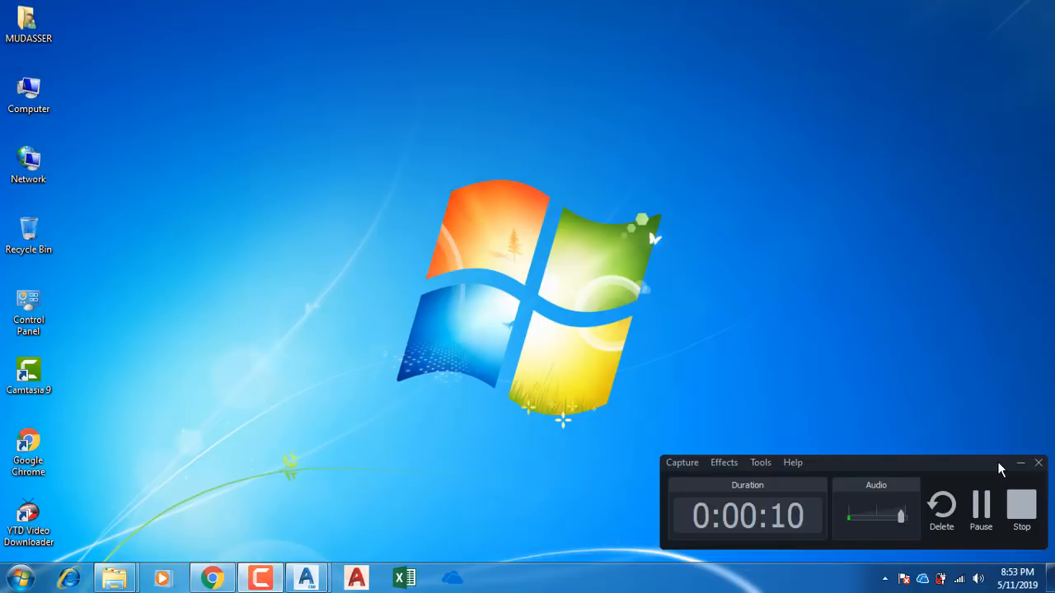
Step: Switch to Civil 3D and examine the road layout around RD-SL-08, RD-SL-09 and RD-CL-09 in the 123 drawing
{"action": "left_click", "coordinate": [1022, 466]}
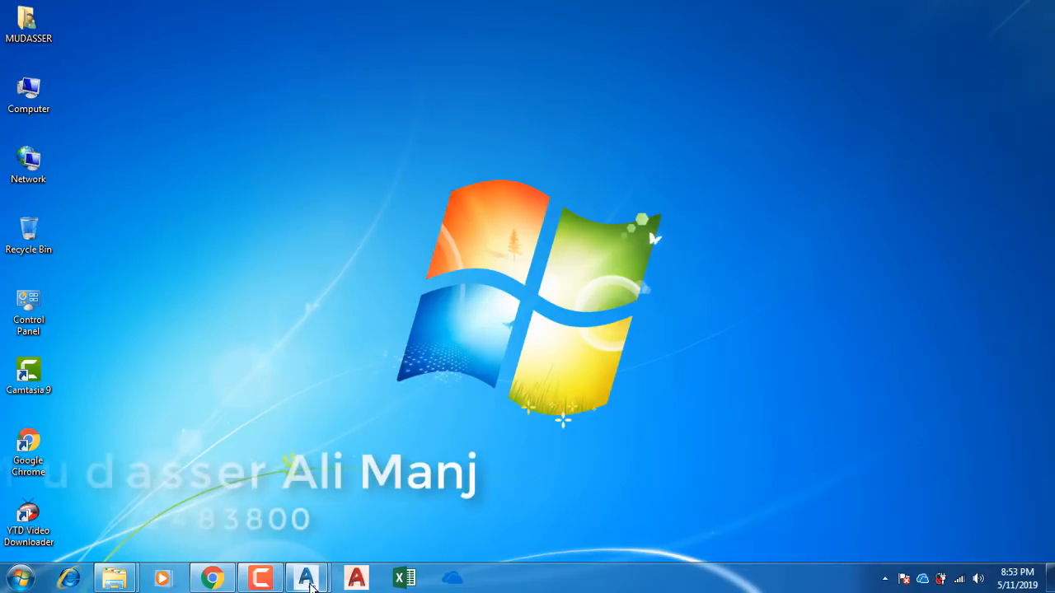
{"action": "left_click", "coordinate": [308, 581]}
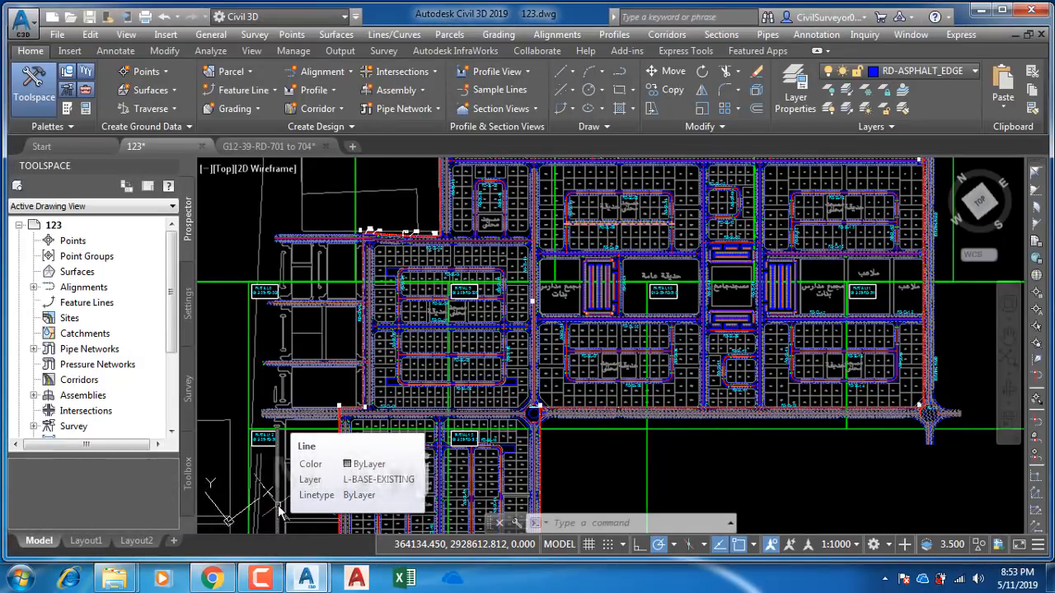
{"action": "scroll", "coordinate": [282, 290], "scroll_direction": "down", "scroll_amount": 1}
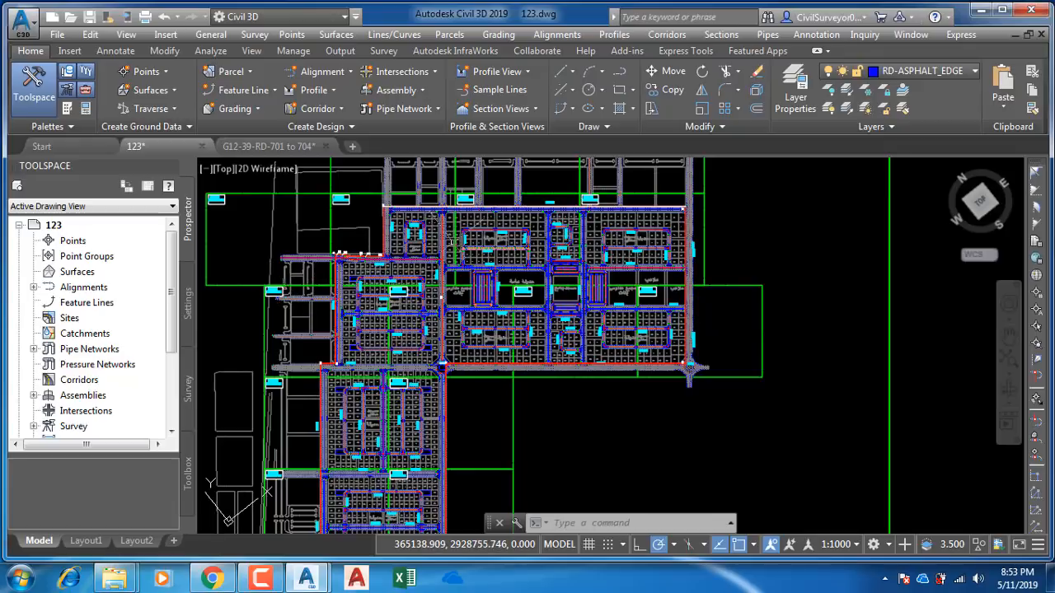
{"action": "scroll", "coordinate": [447, 239], "scroll_direction": "up", "scroll_amount": 4}
{"action": "scroll", "coordinate": [428, 218], "scroll_direction": "up", "scroll_amount": 5}
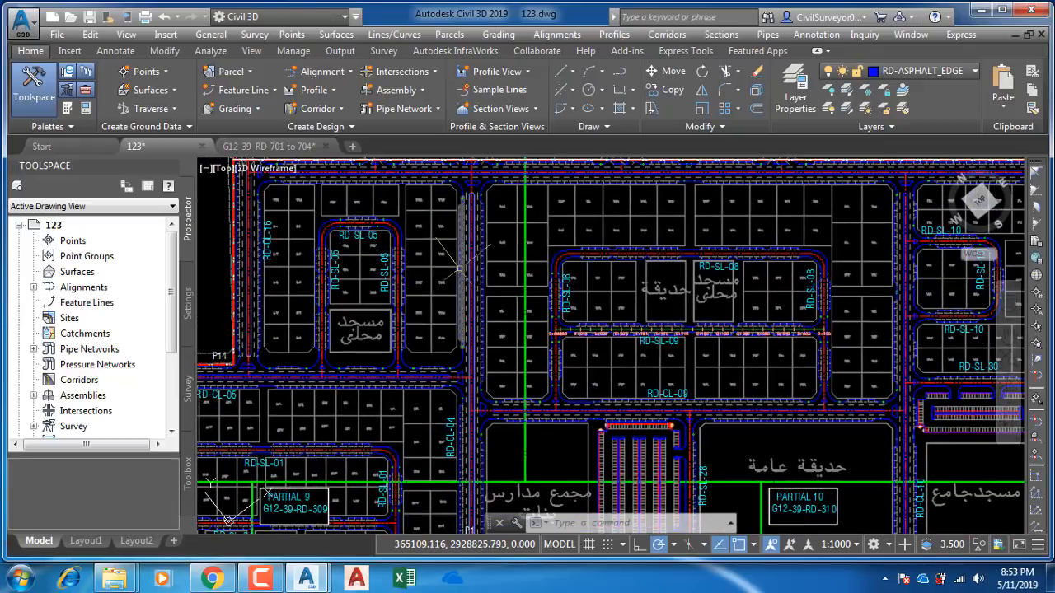
{"action": "scroll", "coordinate": [511, 258], "scroll_direction": "up", "scroll_amount": 4}
{"action": "scroll", "coordinate": [525, 252], "scroll_direction": "down", "scroll_amount": 7}
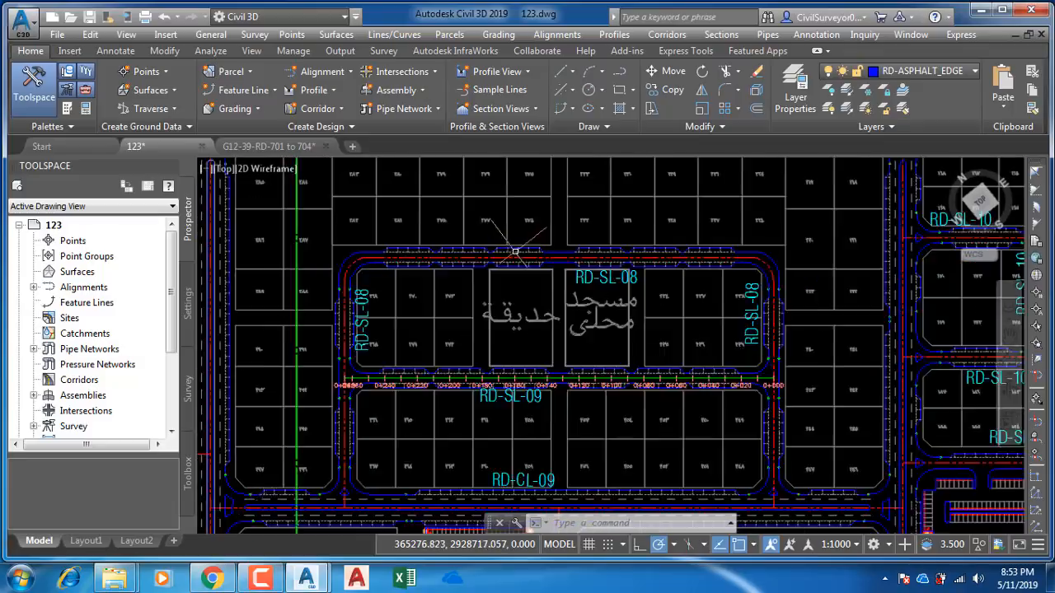
{"action": "scroll", "coordinate": [617, 286], "scroll_direction": "up", "scroll_amount": 3}
{"action": "scroll", "coordinate": [609, 284], "scroll_direction": "up", "scroll_amount": 2}
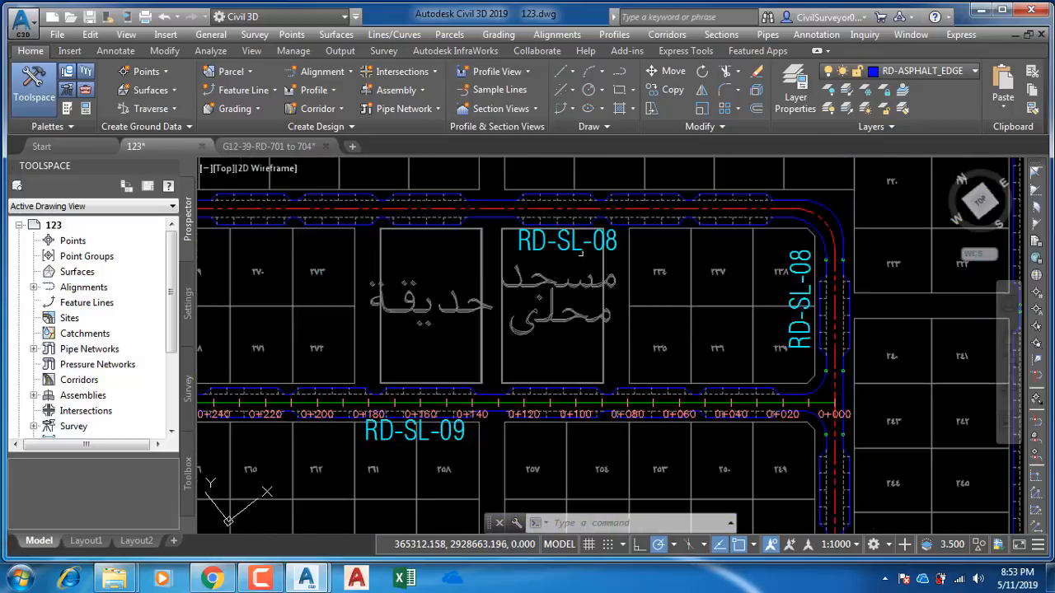
{"action": "scroll", "coordinate": [547, 275], "scroll_direction": "down", "scroll_amount": 5}
{"action": "scroll", "coordinate": [412, 321], "scroll_direction": "up", "scroll_amount": 6}
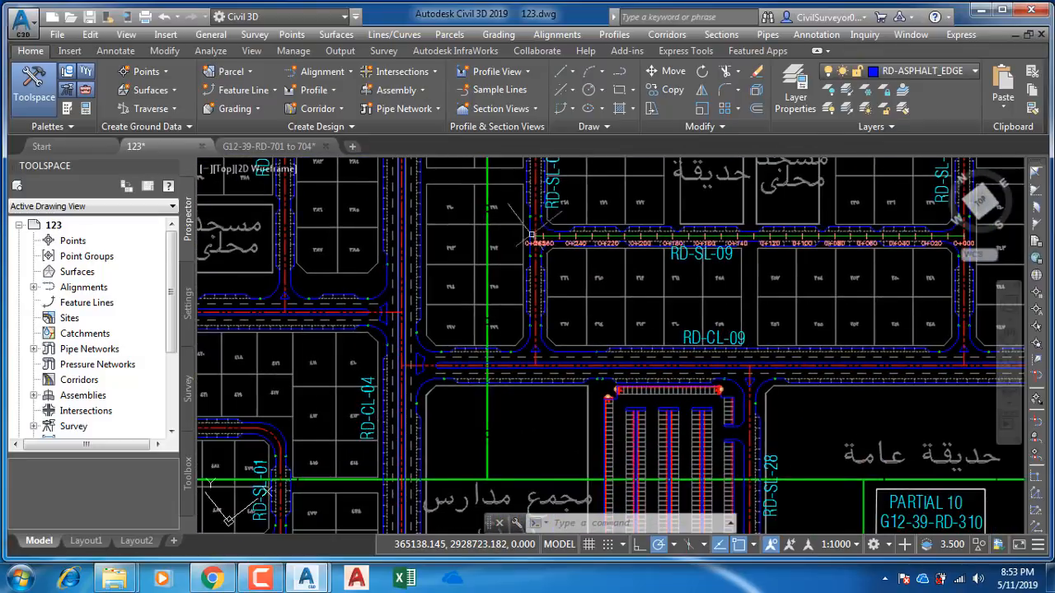
{"action": "middle_click_drag", "start_coordinate": [452, 317], "coordinate": [469, 333]}
{"action": "scroll", "coordinate": [470, 330], "scroll_direction": "down", "scroll_amount": 5}
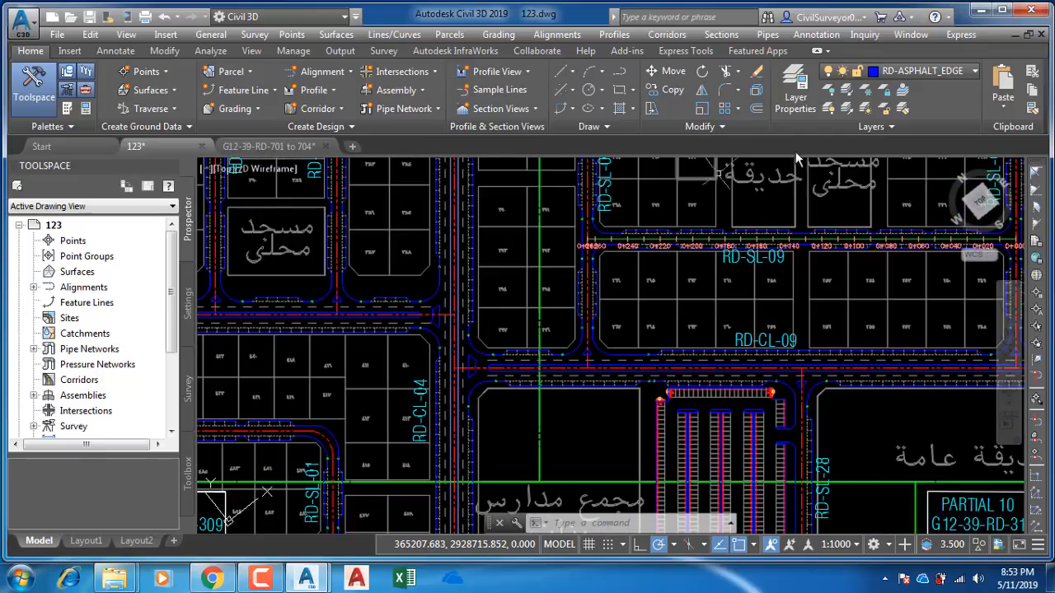
Step: Turn off the layers L-BASE-LAND PLOTS, L-BASE-PLOT NO., L-BASE-CUTS-500 and L-BASE-EXISTING by picking objects on them
{"action": "left_click", "coordinate": [828, 90]}
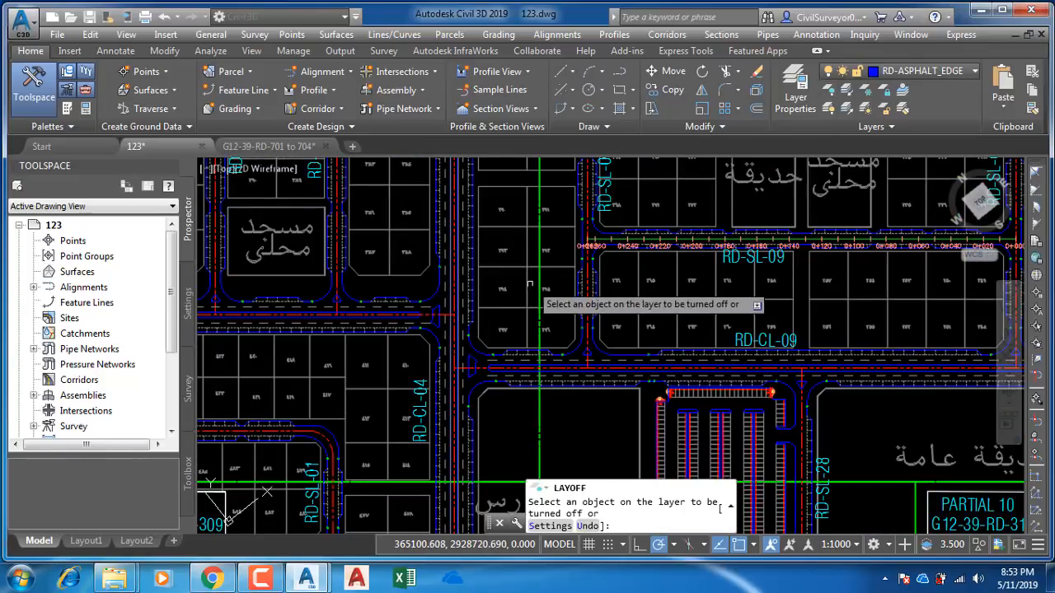
{"action": "left_click", "coordinate": [516, 268]}
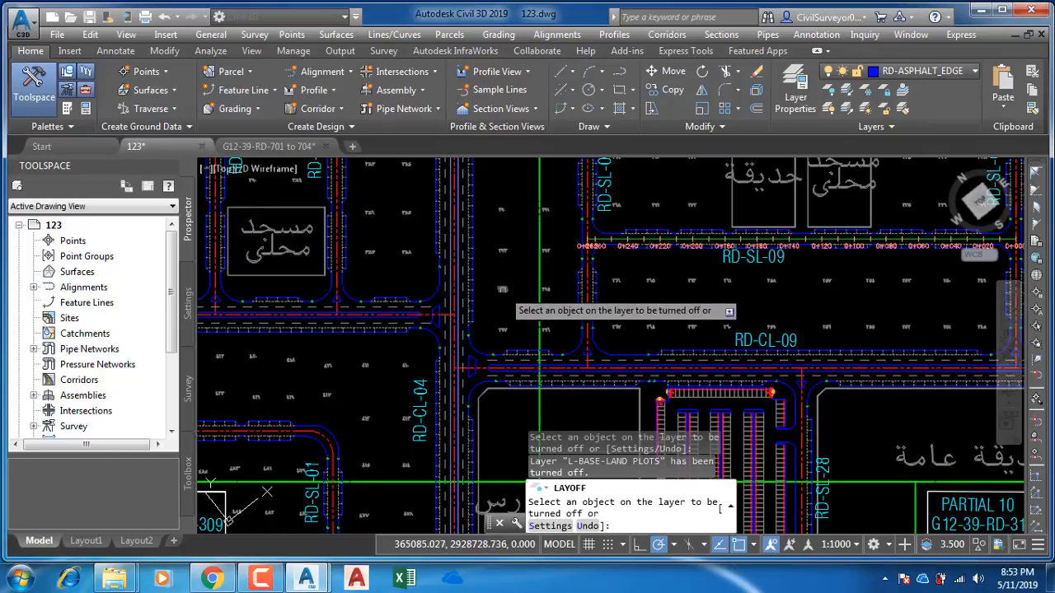
{"action": "left_click", "coordinate": [501, 290]}
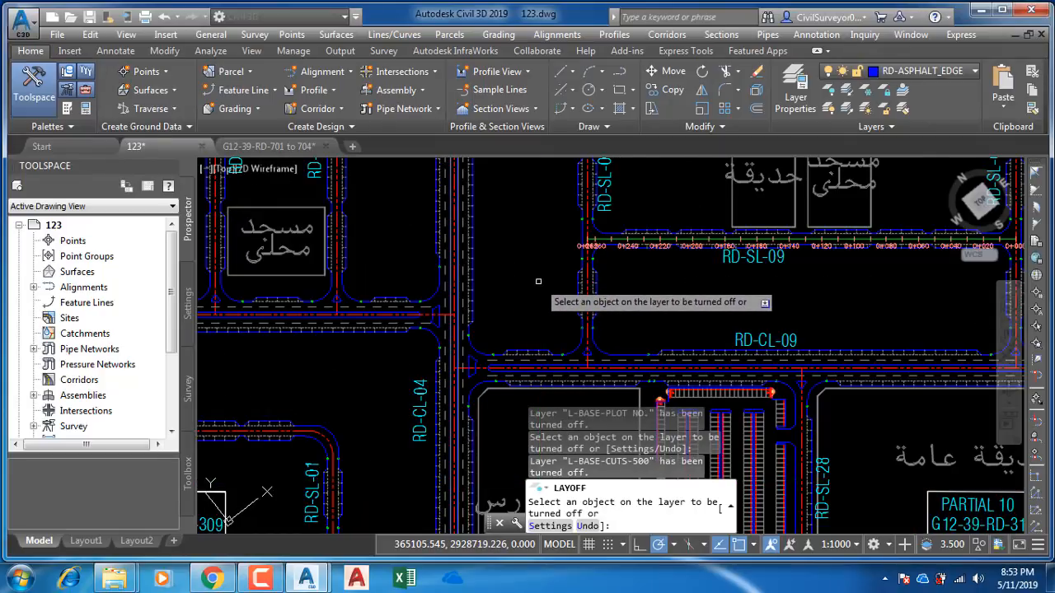
{"action": "scroll", "coordinate": [566, 266], "scroll_direction": "down", "scroll_amount": 5}
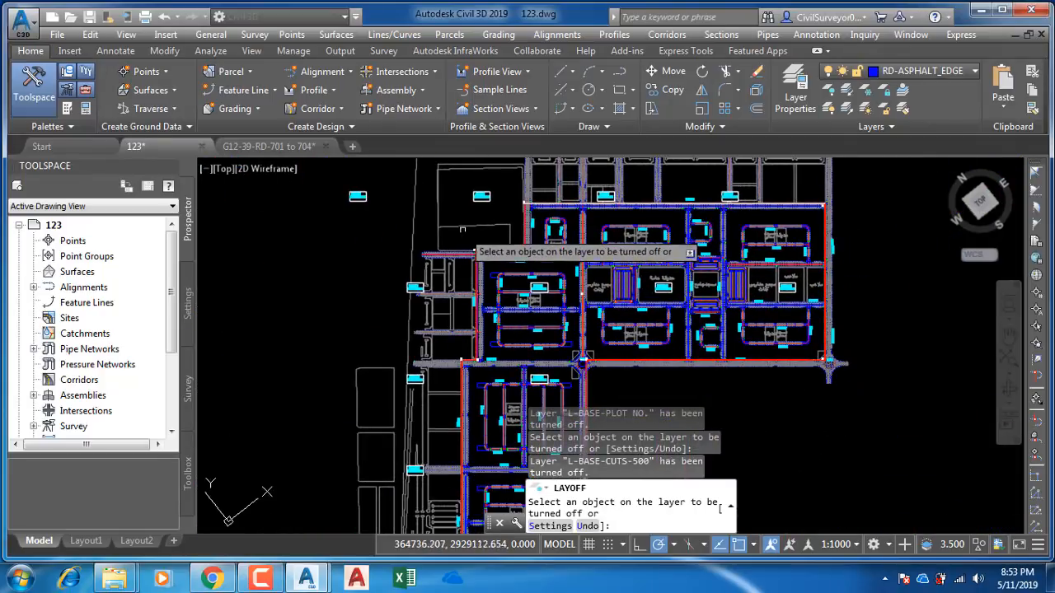
{"action": "left_click", "coordinate": [460, 225]}
{"action": "scroll", "coordinate": [615, 309], "scroll_direction": "down", "scroll_amount": 3}
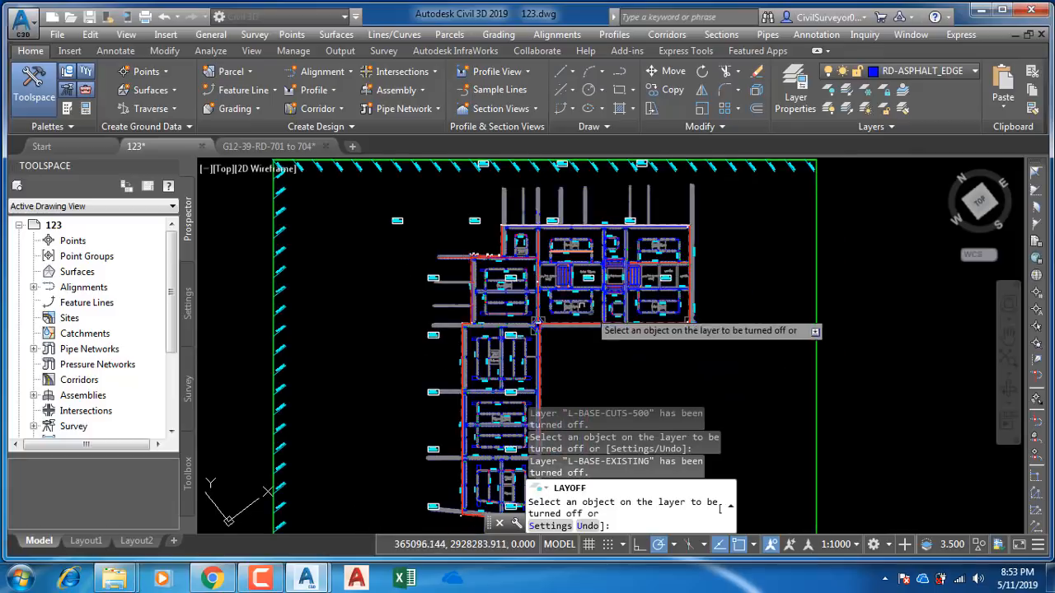
{"action": "key", "text": "Escape"}
Step: Examine the RD-CL-04 road, including its median, parking edge and junction with RD-CL-09
{"action": "scroll", "coordinate": [383, 321], "scroll_direction": "up", "scroll_amount": 6}
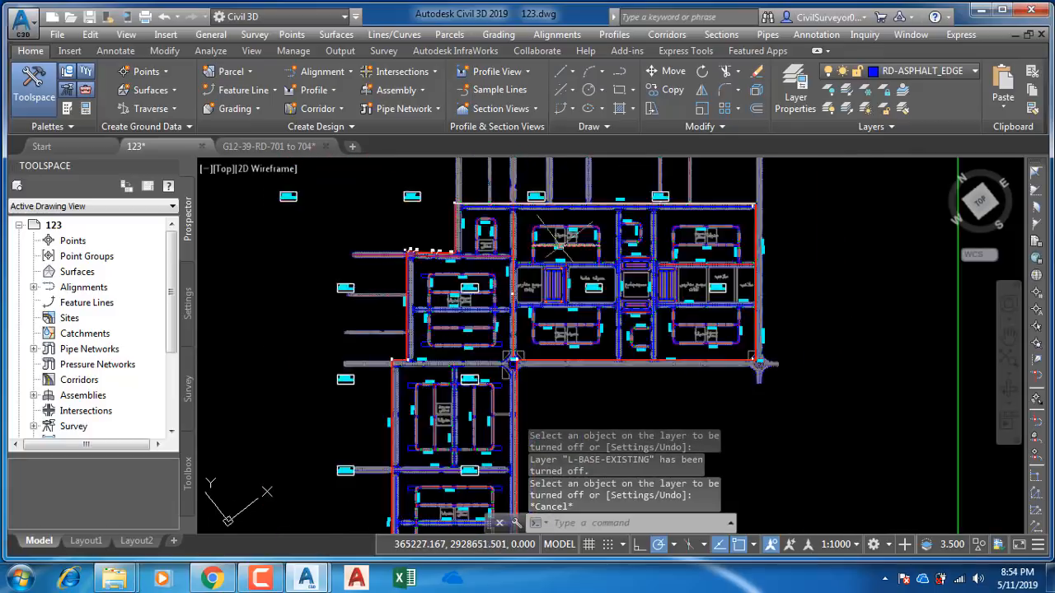
{"action": "scroll", "coordinate": [383, 322], "scroll_direction": "up", "scroll_amount": 5}
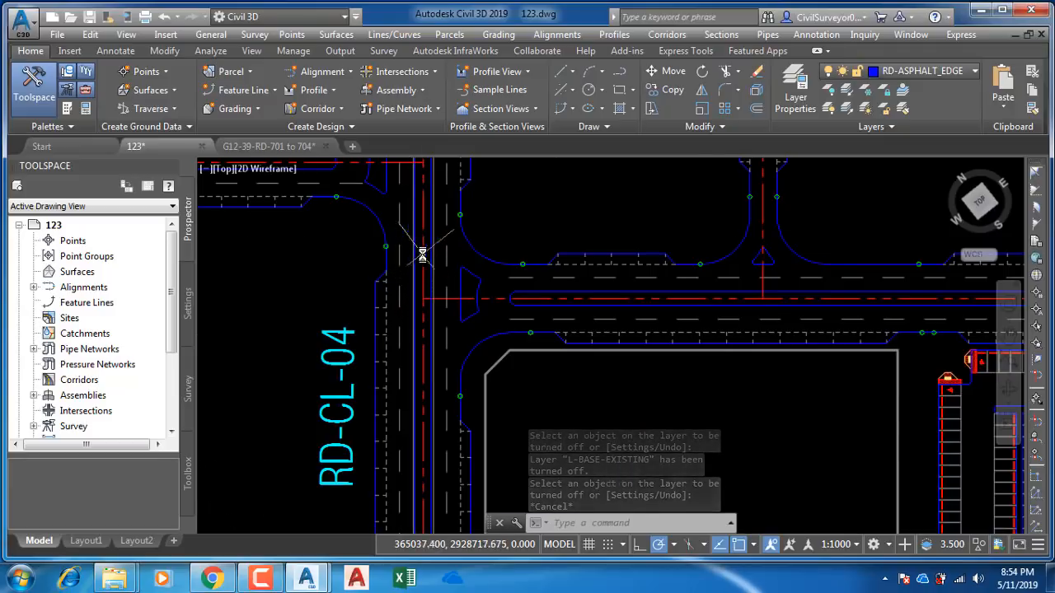
{"action": "scroll", "coordinate": [430, 322], "scroll_direction": "down", "scroll_amount": 4}
{"action": "scroll", "coordinate": [430, 321], "scroll_direction": "up", "scroll_amount": 3}
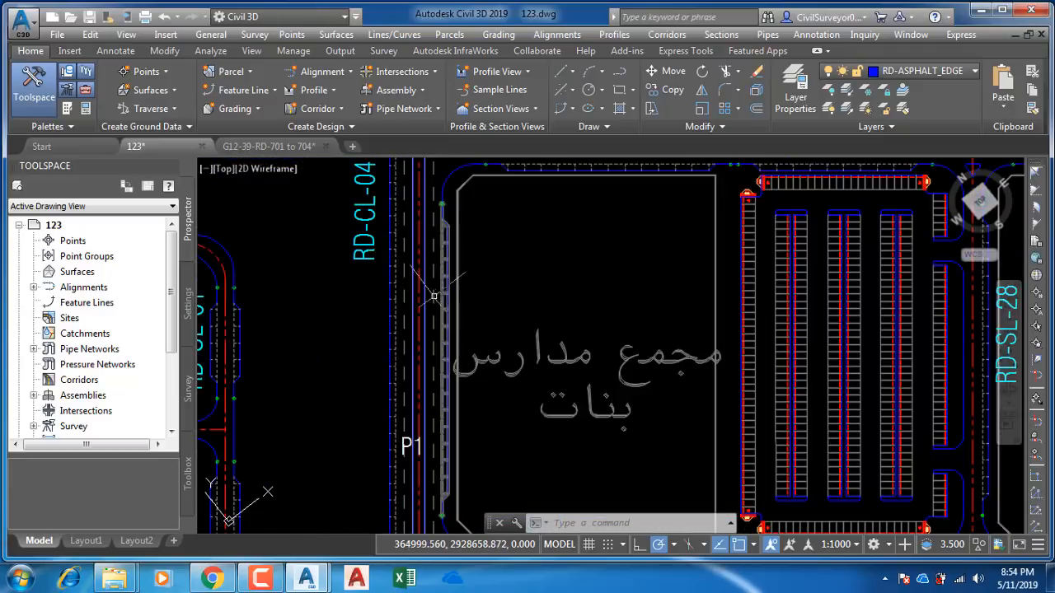
{"action": "scroll", "coordinate": [434, 295], "scroll_direction": "up", "scroll_amount": 3}
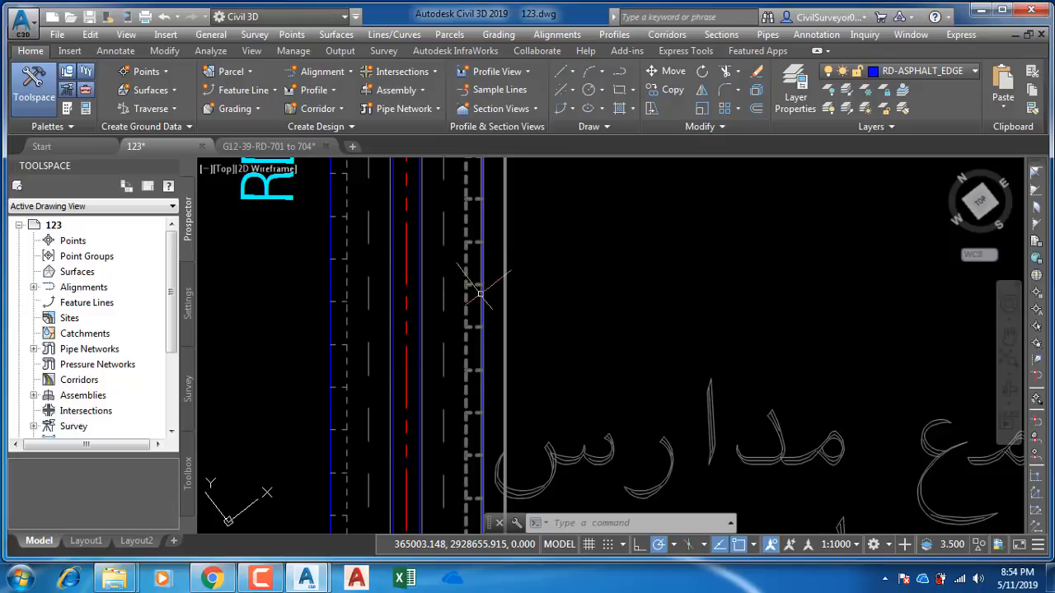
{"action": "scroll", "coordinate": [479, 294], "scroll_direction": "down", "scroll_amount": 5}
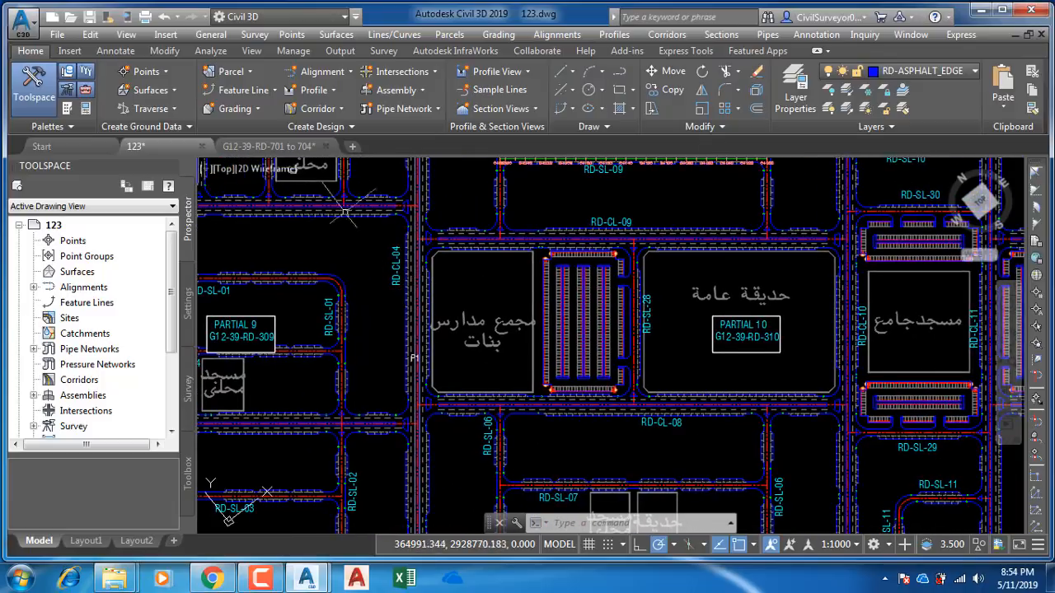
Step: Switch to the G12-39-RD-701 to 704 drawing and examine the median, drive way, parking and plot limit in the 30m R.O.W section
{"action": "left_click", "coordinate": [271, 147]}
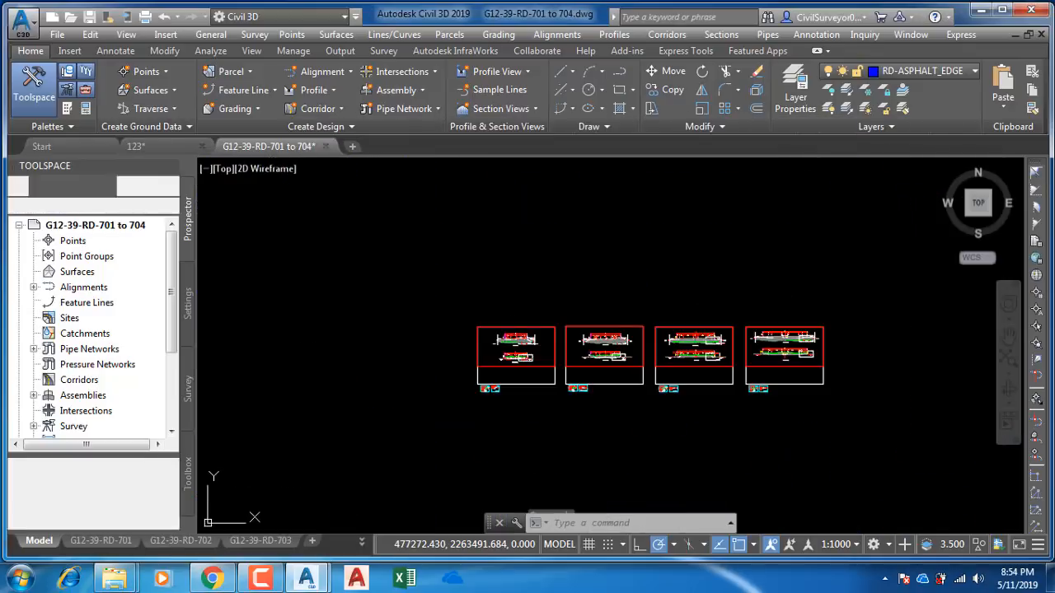
{"action": "scroll", "coordinate": [659, 313], "scroll_direction": "up", "scroll_amount": 8}
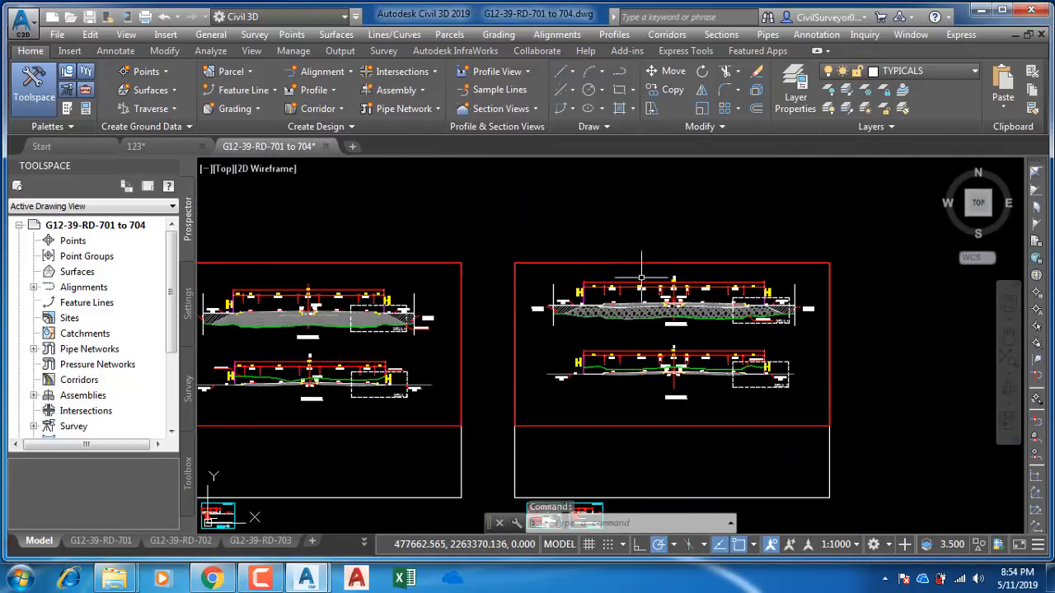
{"action": "middle_click_drag", "start_coordinate": [658, 245], "coordinate": [613, 246]}
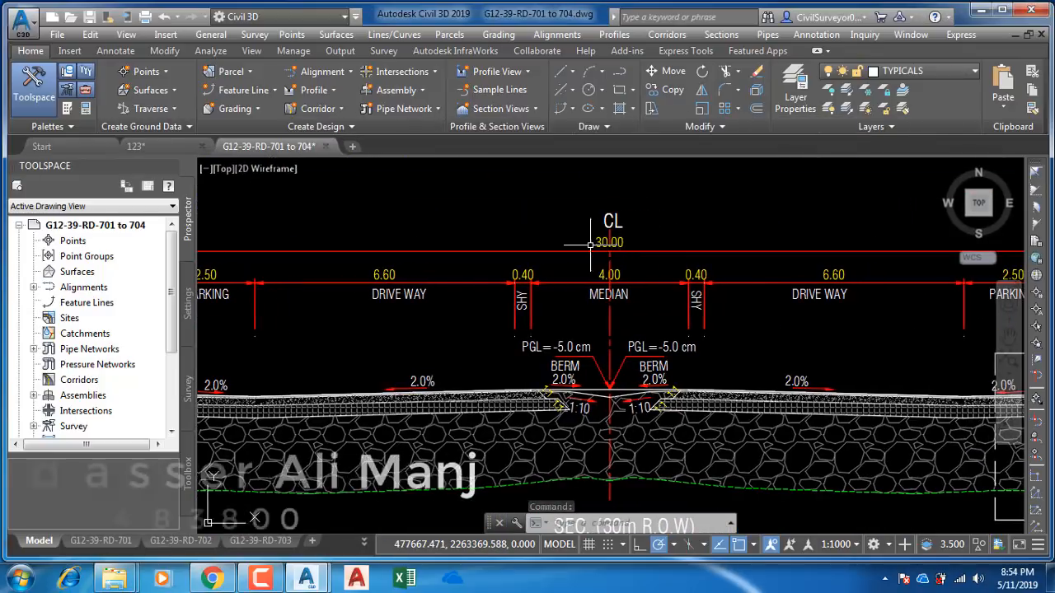
{"action": "middle_click_drag", "start_coordinate": [607, 389], "coordinate": [560, 361]}
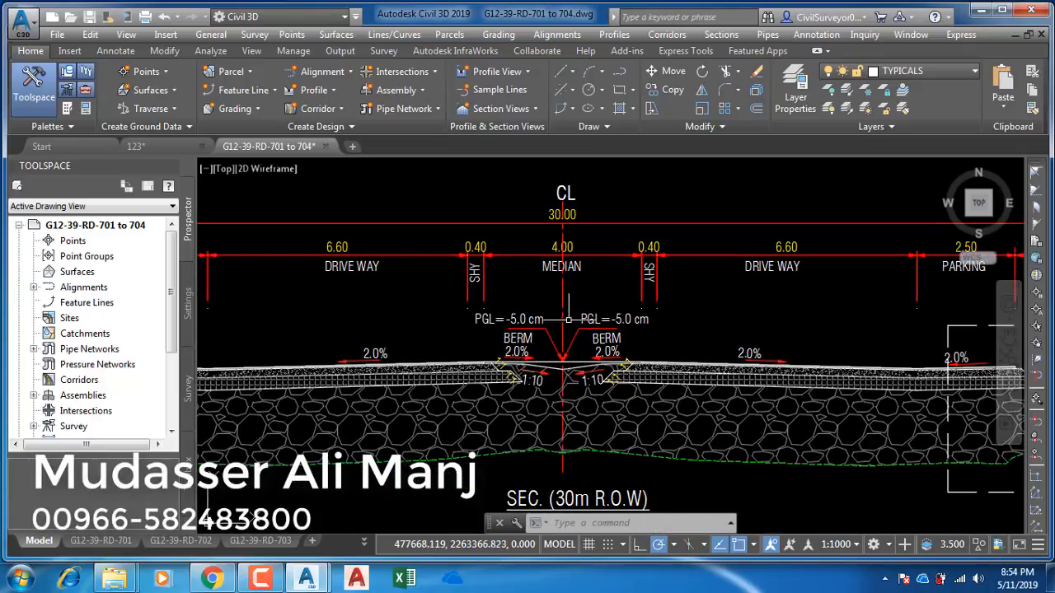
{"action": "scroll", "coordinate": [591, 269], "scroll_direction": "up", "scroll_amount": 2}
{"action": "middle_click_drag", "start_coordinate": [724, 388], "coordinate": [403, 368]}
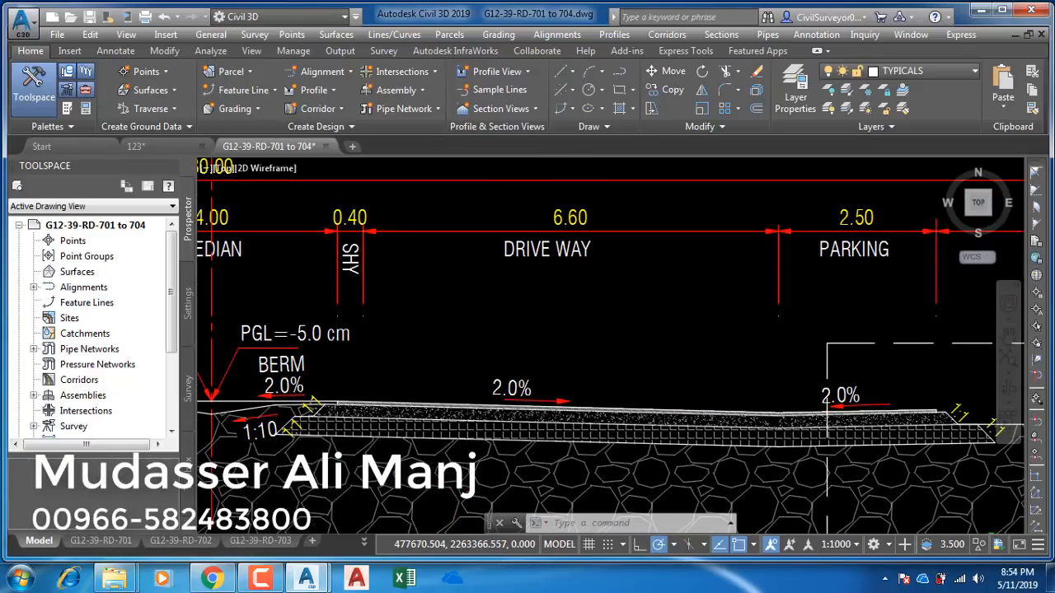
{"action": "scroll", "coordinate": [358, 358], "scroll_direction": "down", "scroll_amount": 2}
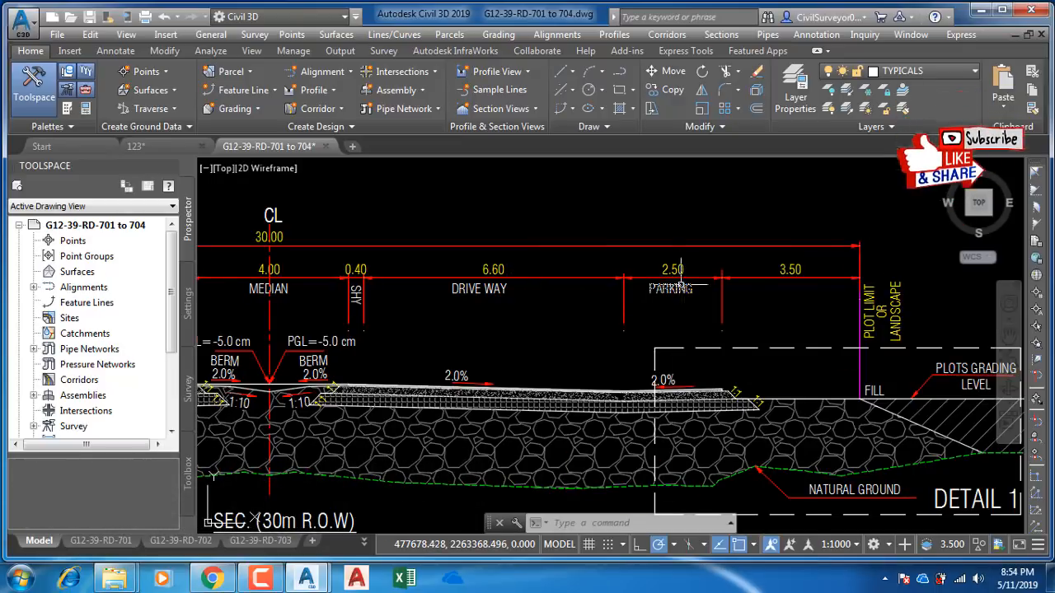
{"action": "scroll", "coordinate": [753, 323], "scroll_direction": "up", "scroll_amount": 4}
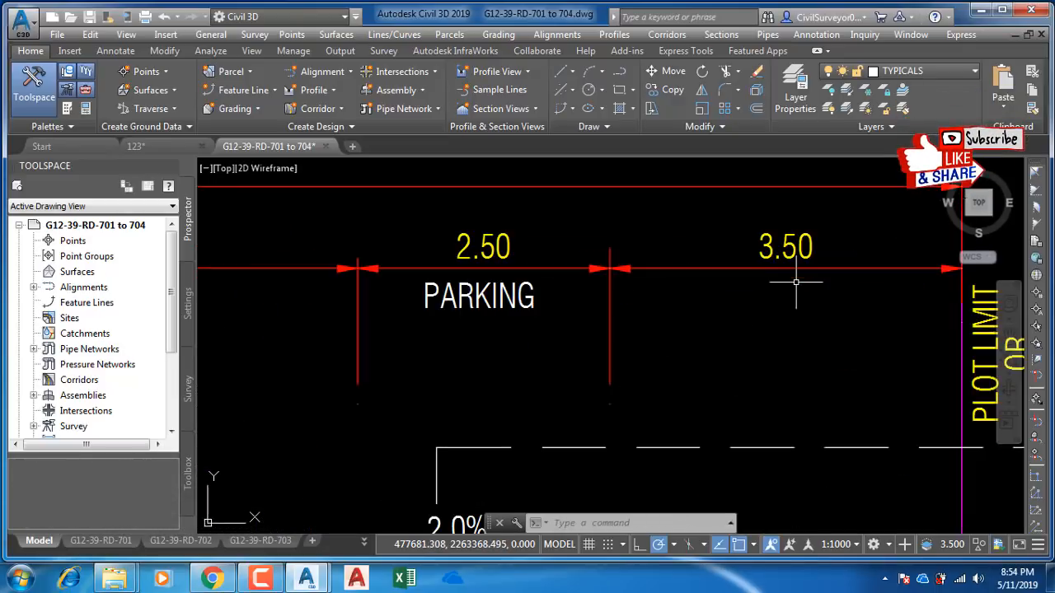
{"action": "scroll", "coordinate": [694, 229], "scroll_direction": "down", "scroll_amount": 4}
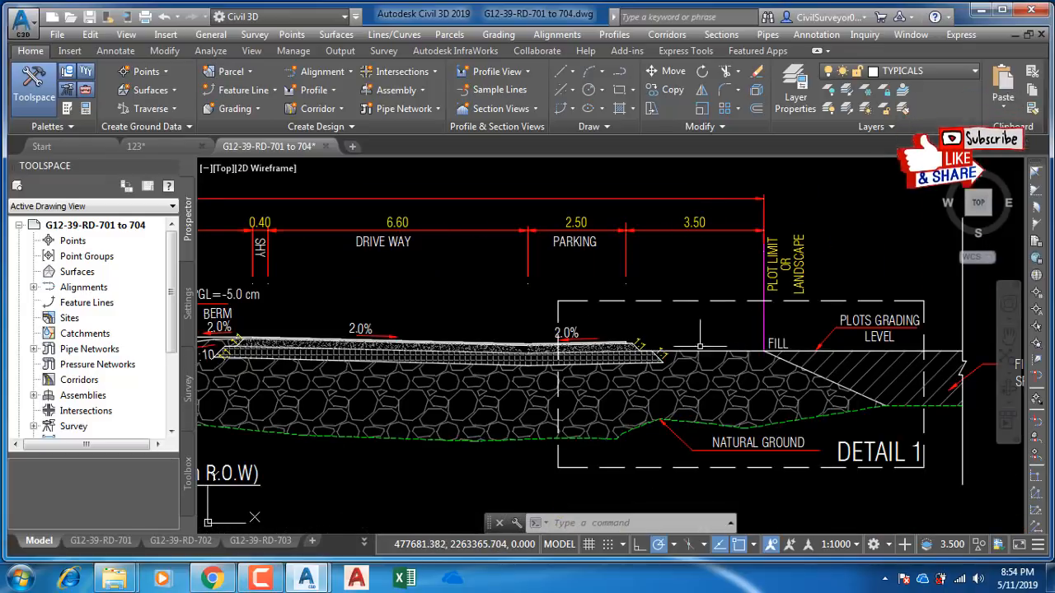
Step: Examine the 25m R.O.W section's median, drive way, parking, plot limit and fill slopes on both sides
{"action": "scroll", "coordinate": [877, 315], "scroll_direction": "down", "scroll_amount": 5}
{"action": "scroll", "coordinate": [375, 330], "scroll_direction": "down", "scroll_amount": 5}
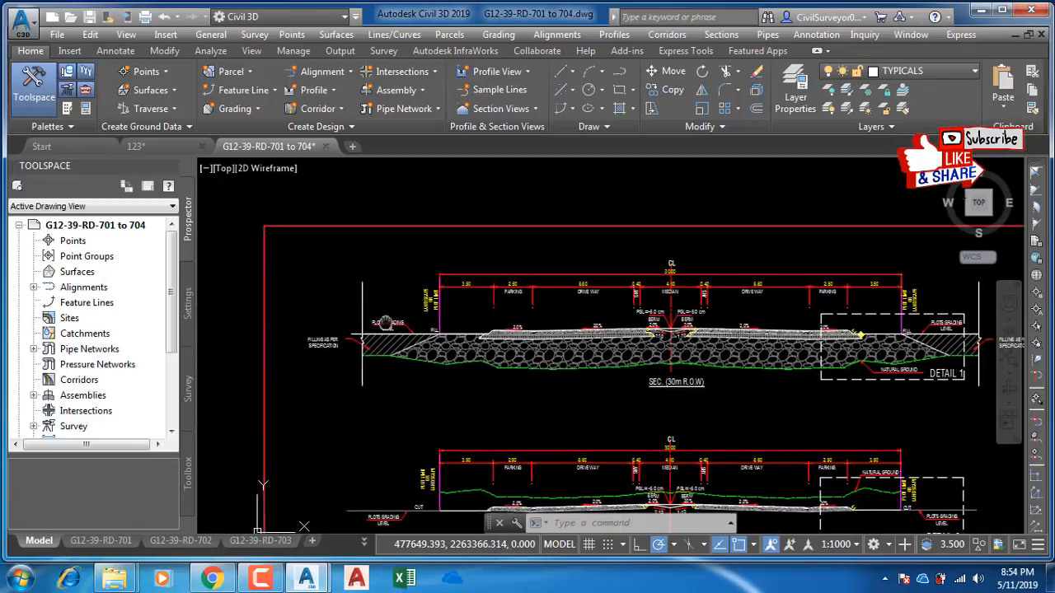
{"action": "mouse_move", "coordinate": [486, 346]}
{"action": "middle_mouse_down"}
{"action": "mouse_move", "coordinate": [613, 352]}
{"action": "mouse_move", "coordinate": [615, 287]}
{"action": "middle_mouse_up"}
{"action": "scroll", "coordinate": [544, 327], "scroll_direction": "up", "scroll_amount": 8}
{"action": "scroll", "coordinate": [606, 269], "scroll_direction": "down", "scroll_amount": 2}
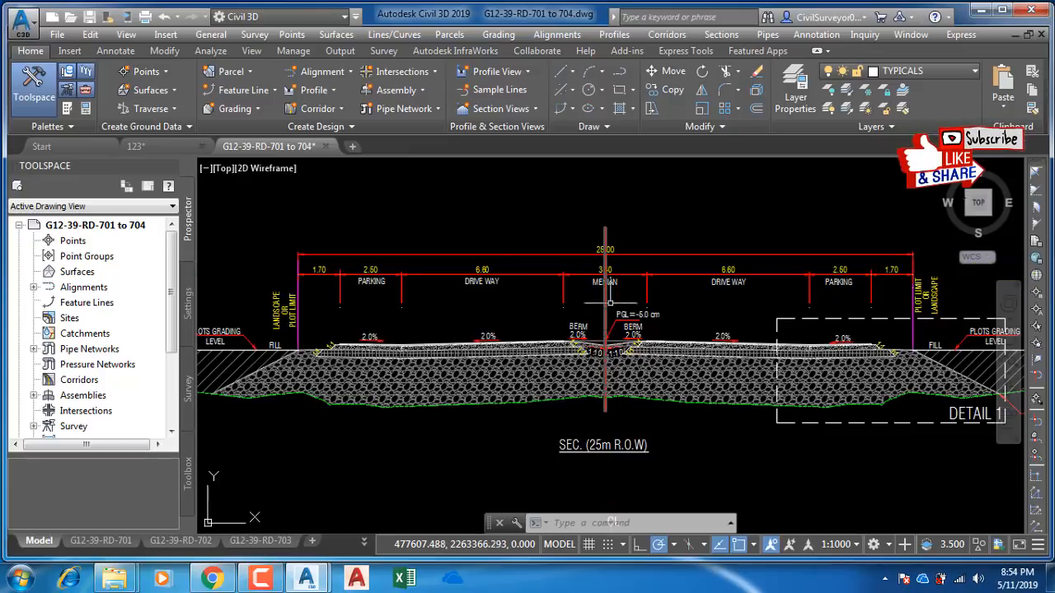
{"action": "scroll", "coordinate": [606, 340], "scroll_direction": "up", "scroll_amount": 2}
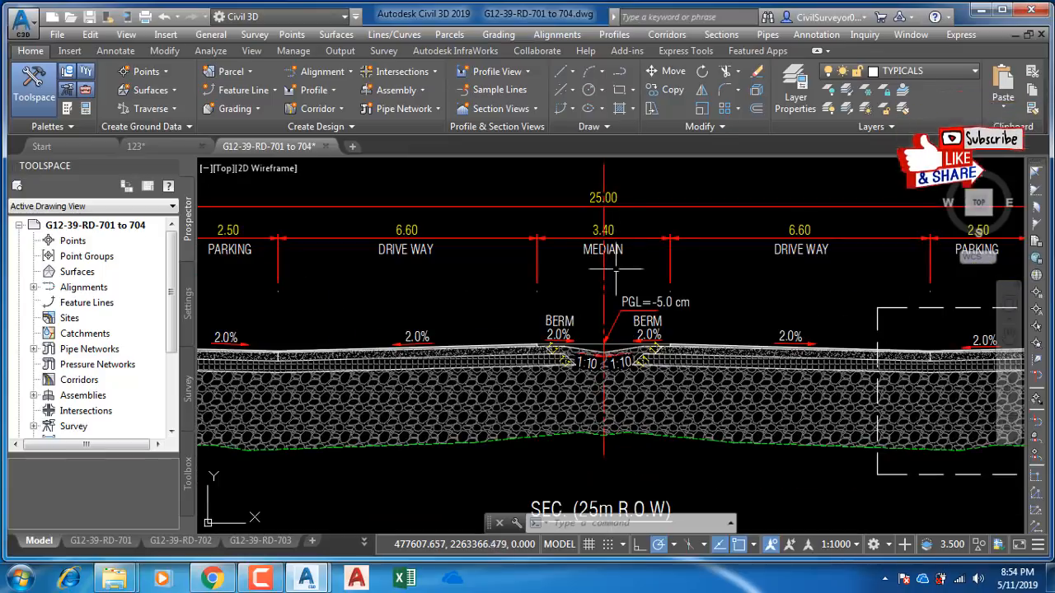
{"action": "middle_click_drag", "start_coordinate": [727, 289], "coordinate": [549, 303]}
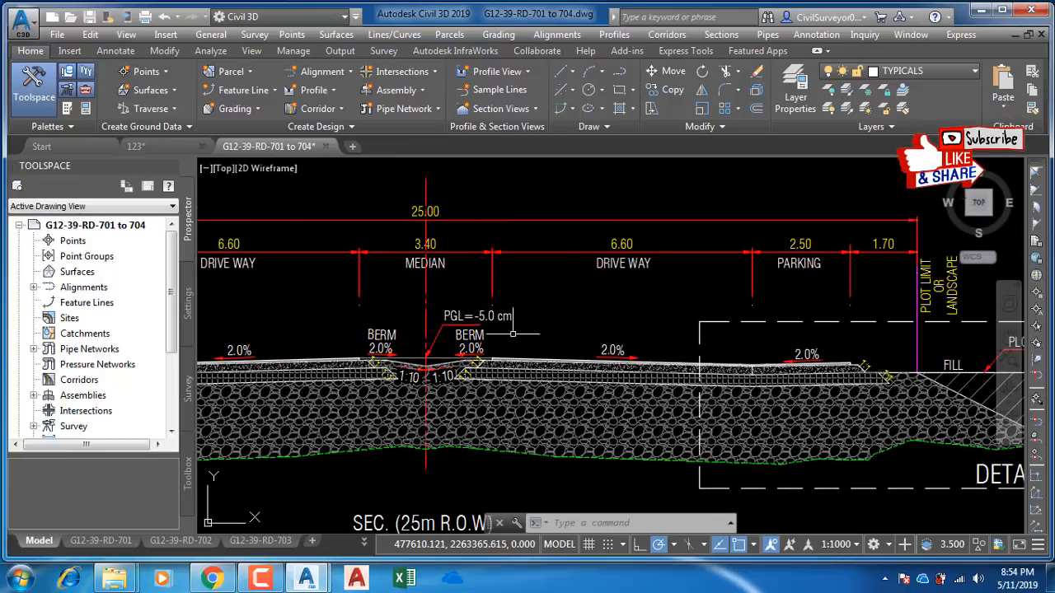
{"action": "scroll", "coordinate": [512, 333], "scroll_direction": "up", "scroll_amount": 3}
{"action": "scroll", "coordinate": [344, 366], "scroll_direction": "down", "scroll_amount": 3}
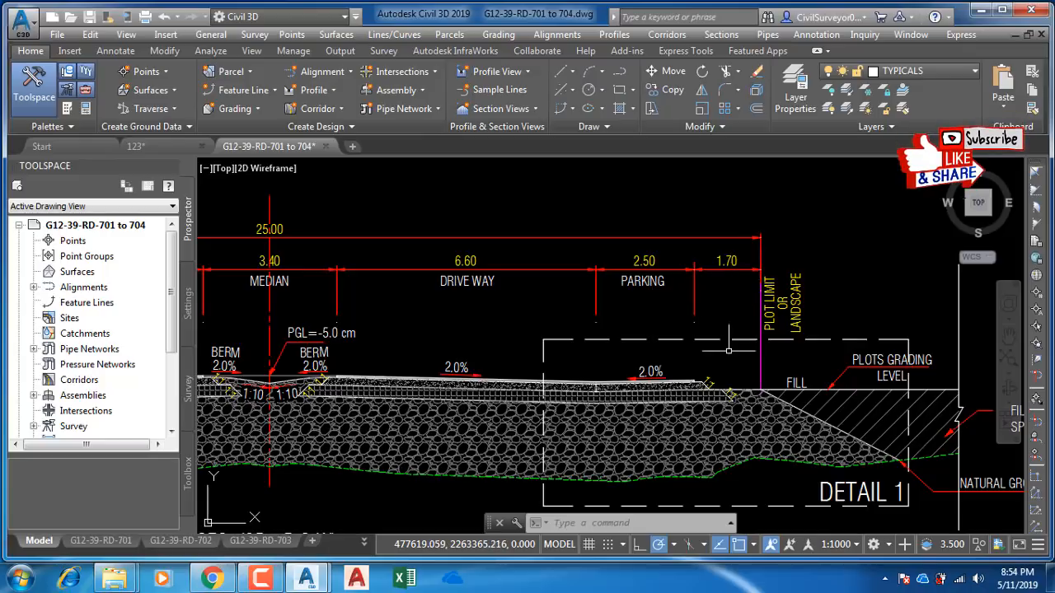
{"action": "middle_click_drag", "start_coordinate": [728, 351], "coordinate": [736, 354]}
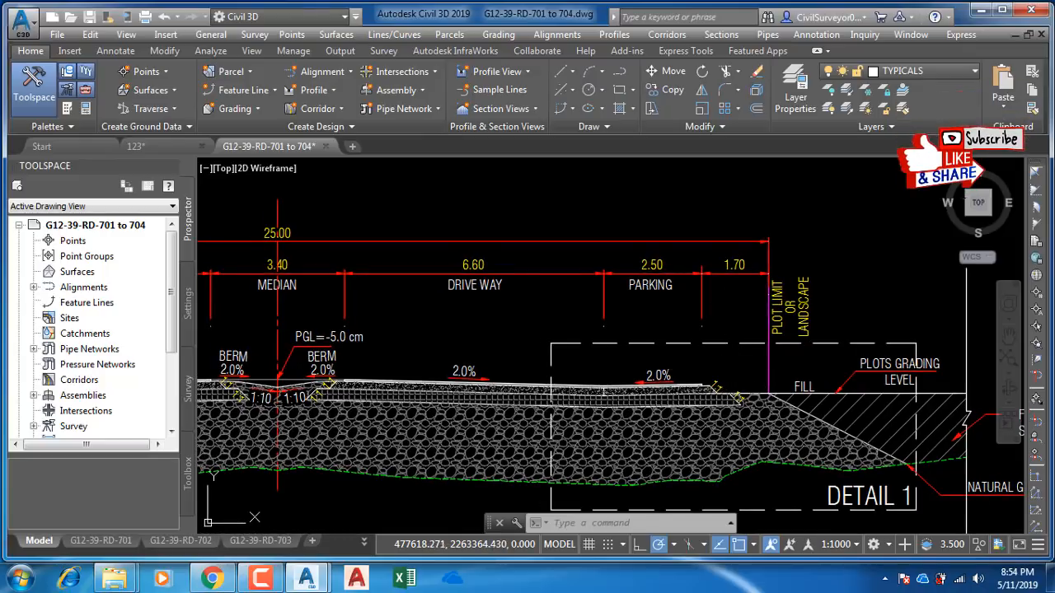
{"action": "scroll", "coordinate": [736, 399], "scroll_direction": "up", "scroll_amount": 2}
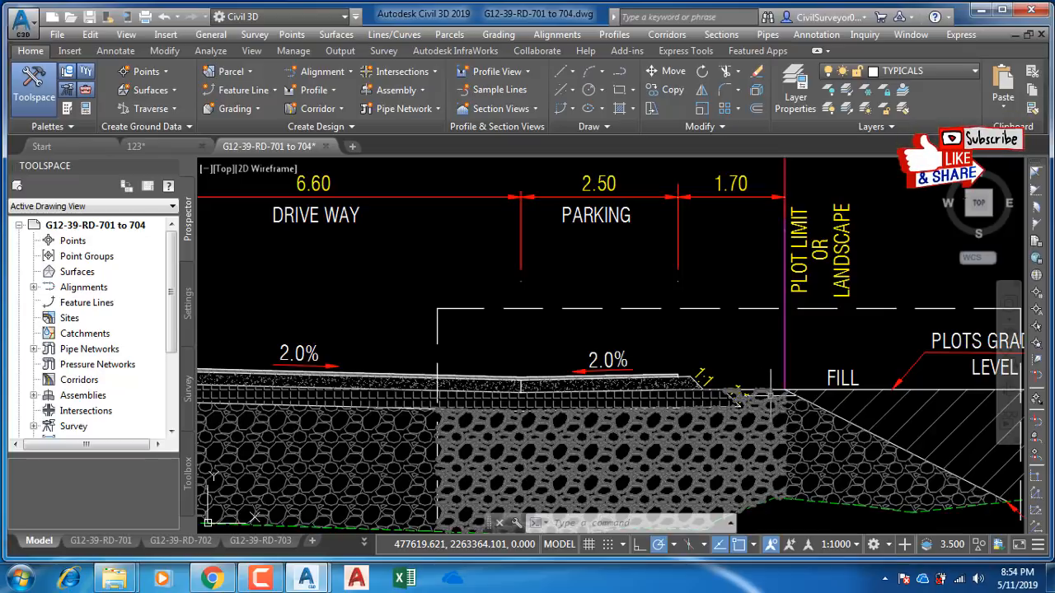
{"action": "scroll", "coordinate": [735, 399], "scroll_direction": "down", "scroll_amount": 7}
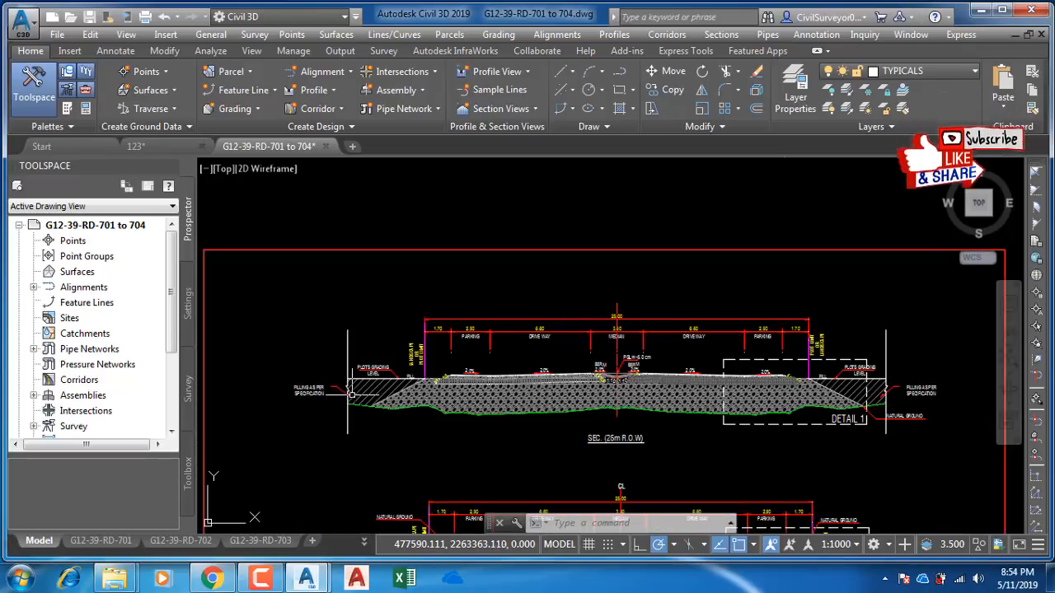
{"action": "scroll", "coordinate": [498, 375], "scroll_direction": "up", "scroll_amount": 2}
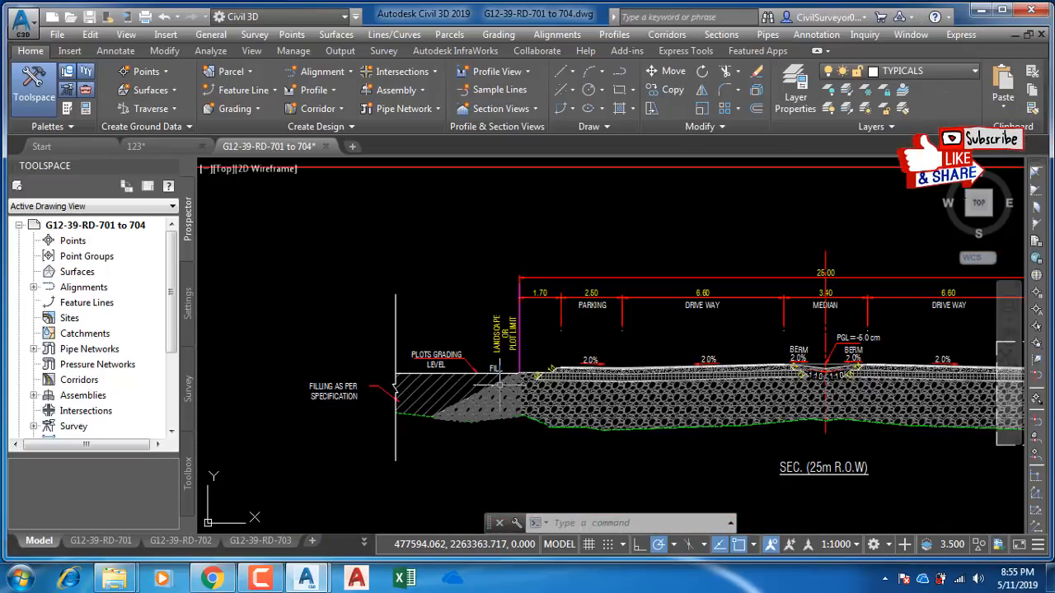
Step: Examine the upper 20m R.O.W section's drive way, parking, PGL point, cross slopes and fill edge up to the plot limit
{"action": "middle_click_drag", "start_coordinate": [524, 367], "coordinate": [644, 358]}
{"action": "scroll", "coordinate": [645, 357], "scroll_direction": "down", "scroll_amount": 4}
{"action": "middle_click_drag", "start_coordinate": [441, 360], "coordinate": [763, 343]}
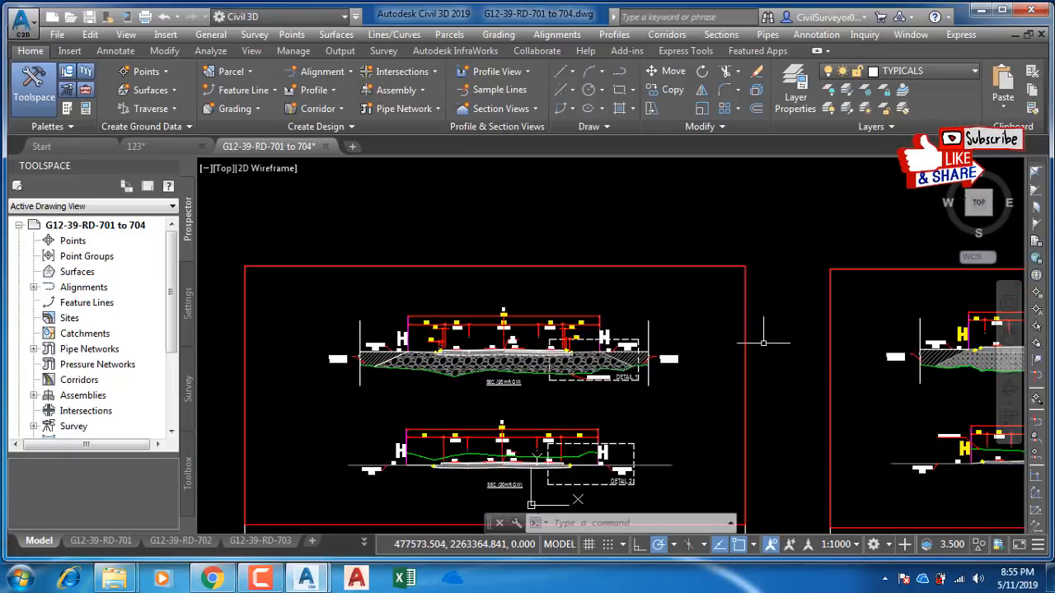
{"action": "scroll", "coordinate": [498, 311], "scroll_direction": "up", "scroll_amount": 10}
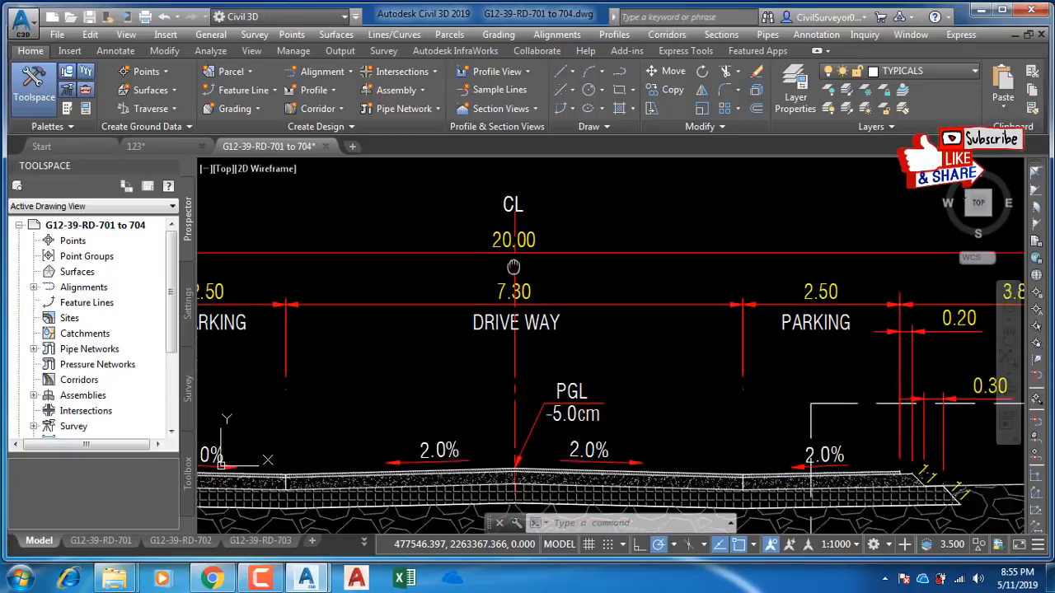
{"action": "scroll", "coordinate": [518, 249], "scroll_direction": "down", "scroll_amount": 5}
{"action": "scroll", "coordinate": [506, 317], "scroll_direction": "up", "scroll_amount": 4}
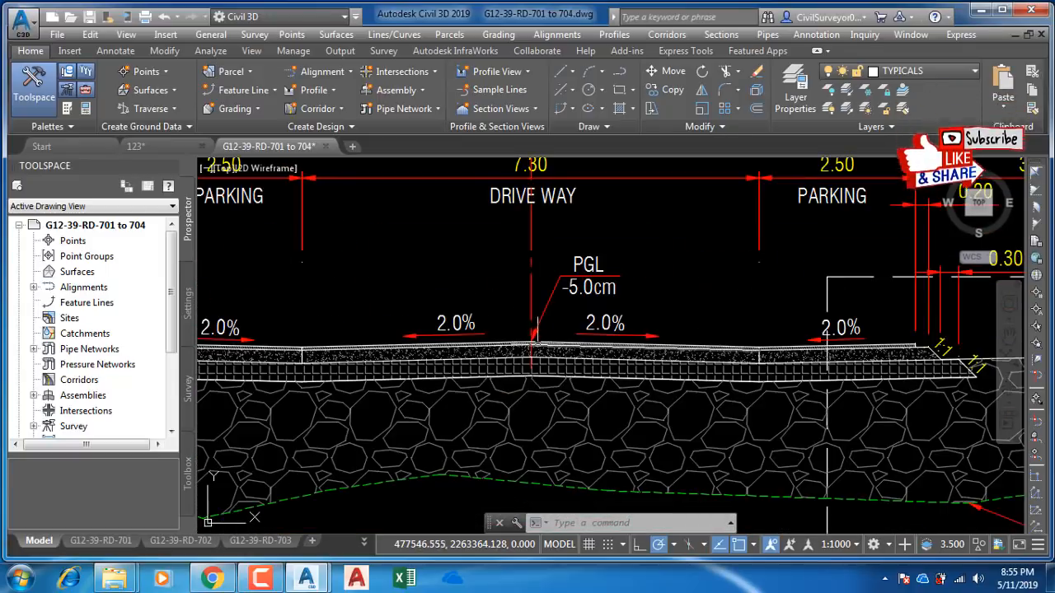
{"action": "middle_click_drag", "start_coordinate": [607, 313], "coordinate": [587, 352]}
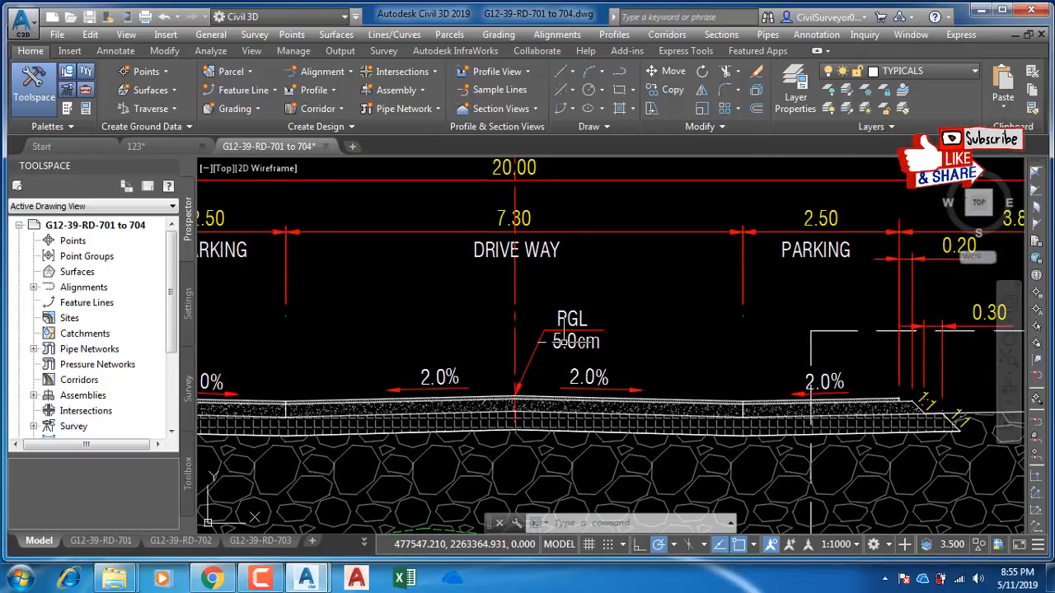
{"action": "middle_click_drag", "start_coordinate": [223, 271], "coordinate": [343, 266]}
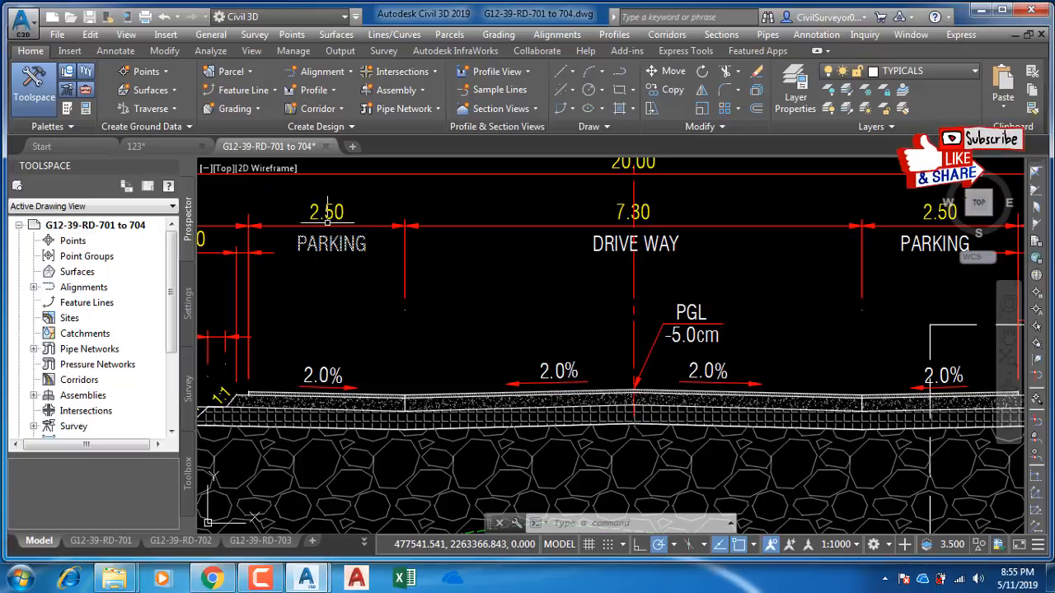
{"action": "scroll", "coordinate": [313, 369], "scroll_direction": "down", "scroll_amount": 4}
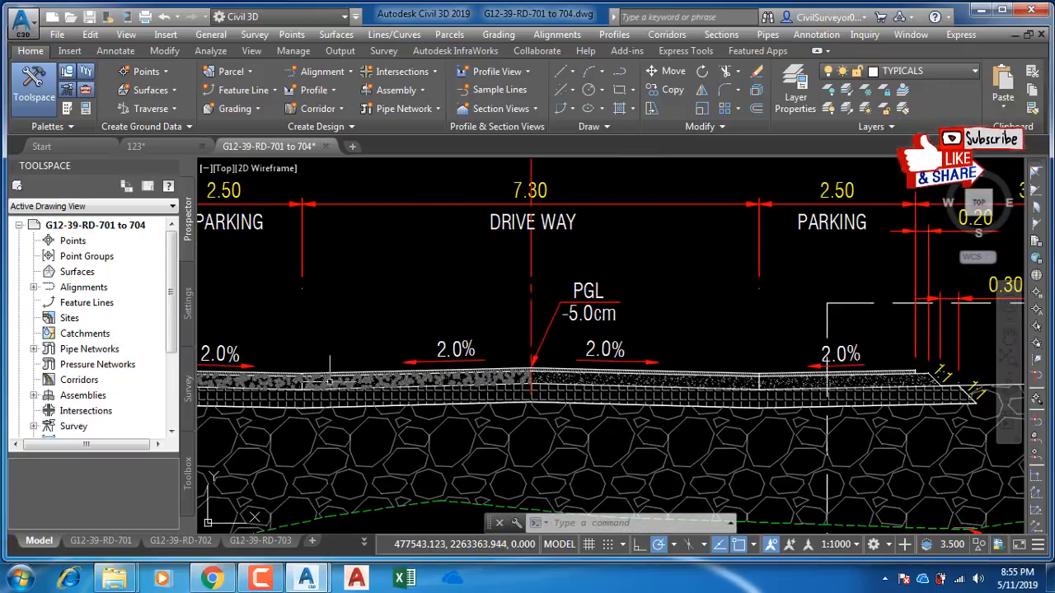
{"action": "scroll", "coordinate": [609, 384], "scroll_direction": "up", "scroll_amount": 4}
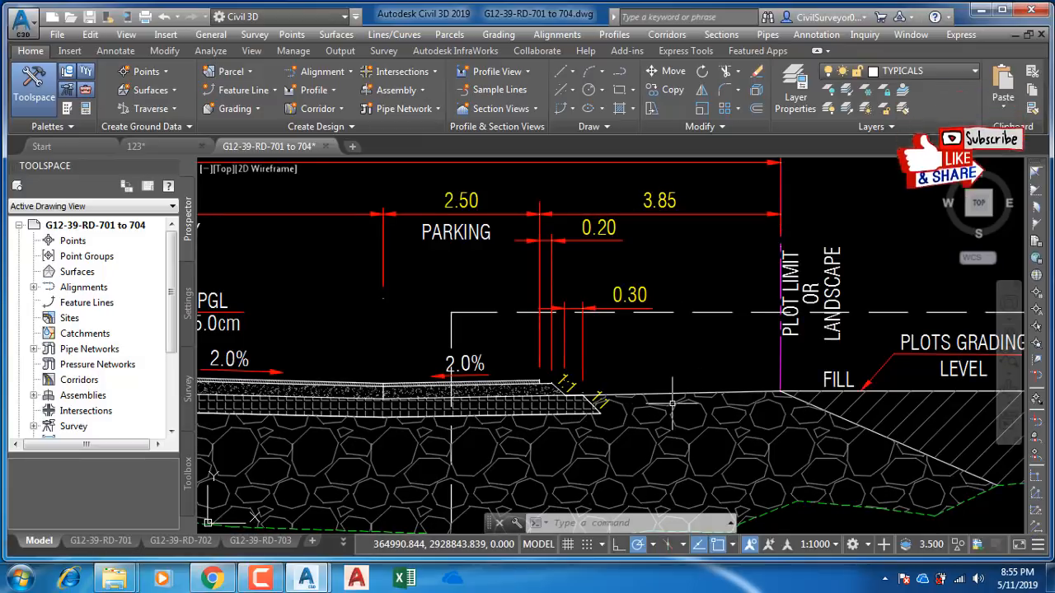
Step: Examine the 15 m wide road section's drive way, parking and plot limits
{"action": "scroll", "coordinate": [550, 342], "scroll_direction": "down", "scroll_amount": 6}
{"action": "scroll", "coordinate": [505, 355], "scroll_direction": "down", "scroll_amount": 5}
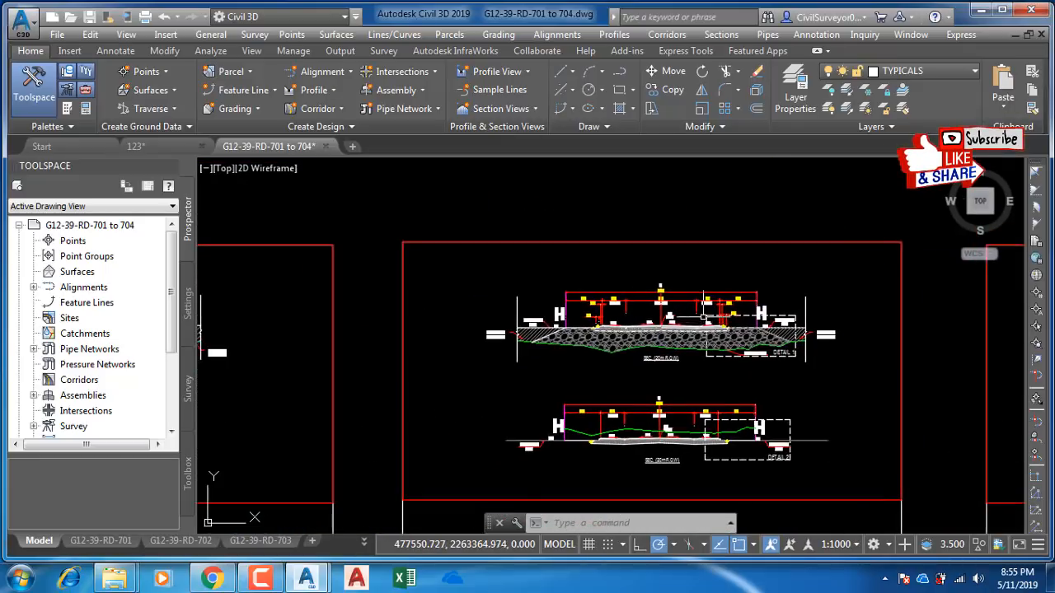
{"action": "scroll", "coordinate": [497, 300], "scroll_direction": "up", "scroll_amount": 4}
{"action": "scroll", "coordinate": [496, 299], "scroll_direction": "up", "scroll_amount": 5}
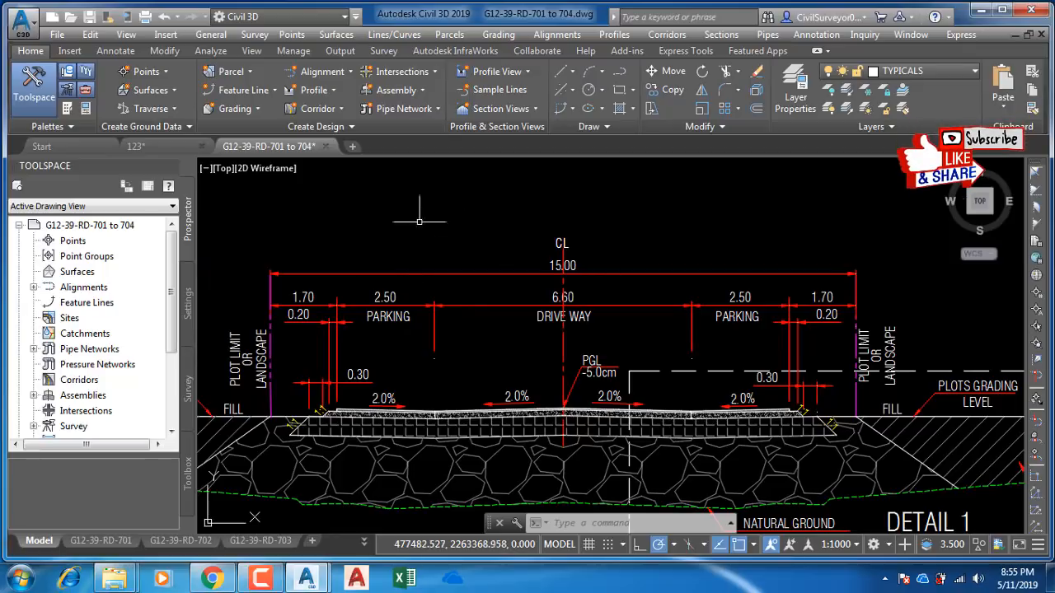
Step: Switch to the 123 drawing and turn all its layers back on
{"action": "left_click", "coordinate": [162, 149]}
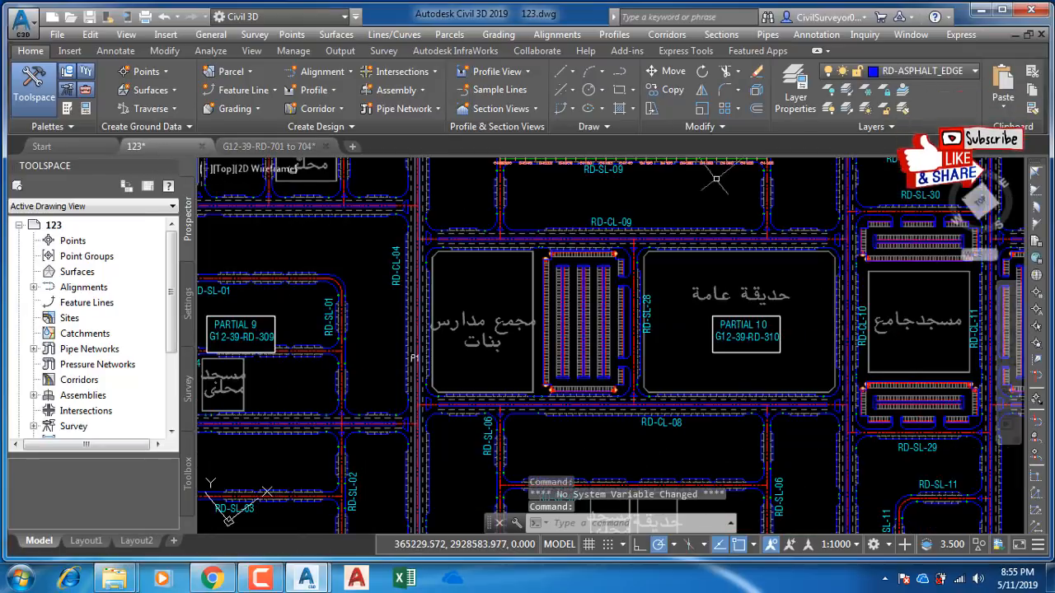
{"action": "left_click", "coordinate": [828, 109]}
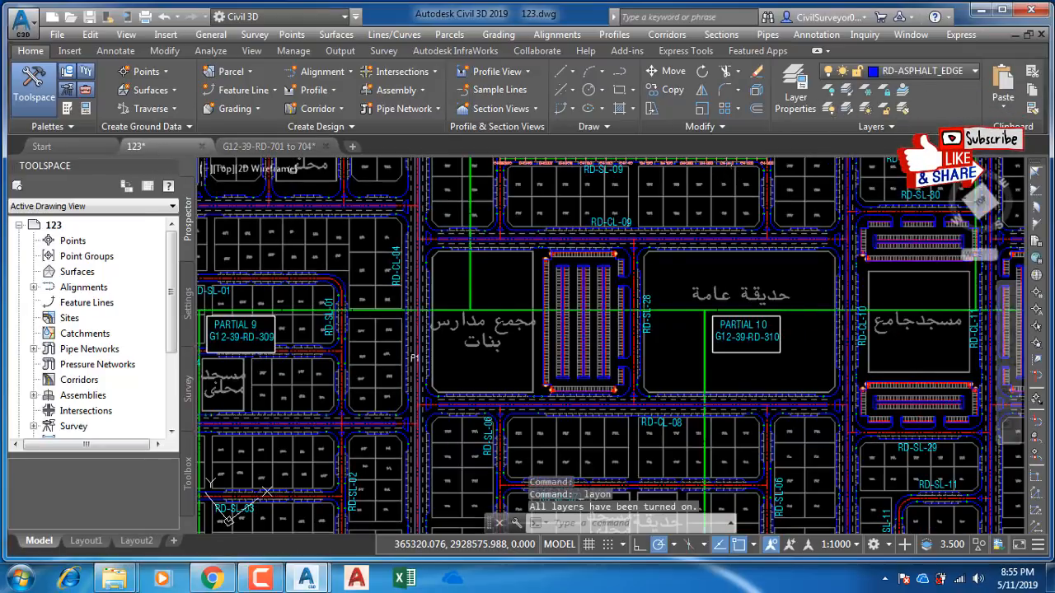
{"action": "middle_click_drag", "start_coordinate": [442, 309], "coordinate": [473, 324]}
{"action": "scroll", "coordinate": [461, 301], "scroll_direction": "down", "scroll_amount": 4}
{"action": "middle_click_drag", "start_coordinate": [492, 373], "coordinate": [481, 322]}
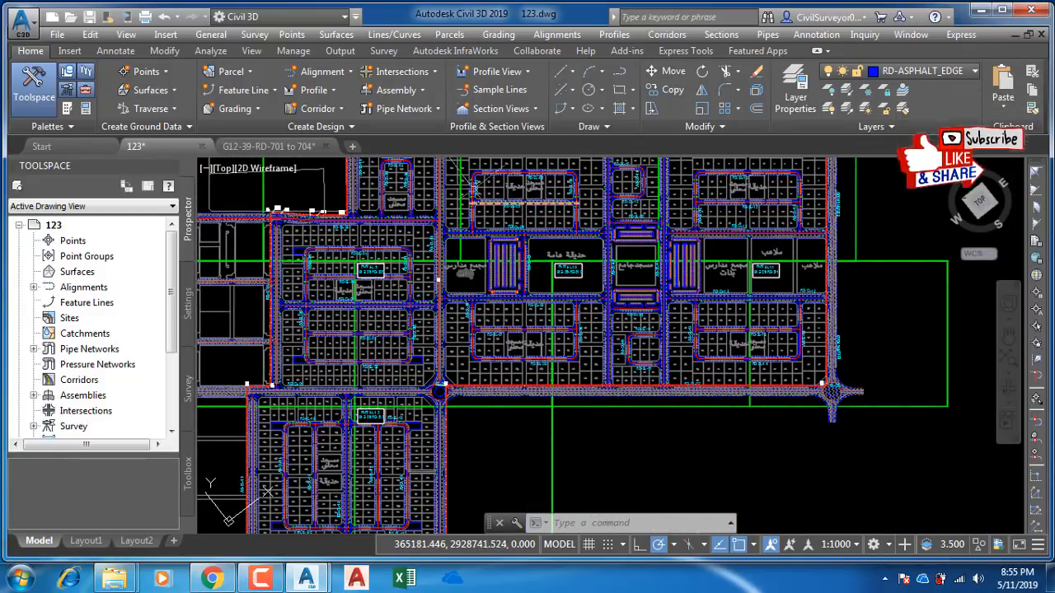
Step: Add an aligned dimension across the full road width between the facing plot boundaries near roundabout RA-01
{"action": "left_click", "coordinate": [115, 50]}
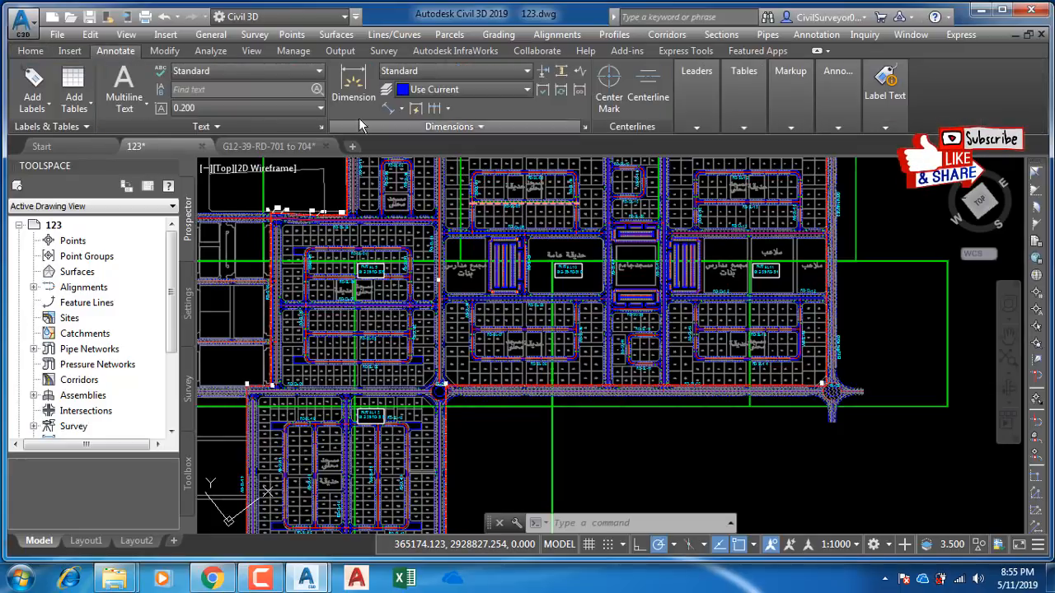
{"action": "left_click", "coordinate": [387, 109]}
{"action": "scroll", "coordinate": [440, 332], "scroll_direction": "down", "scroll_amount": 3}
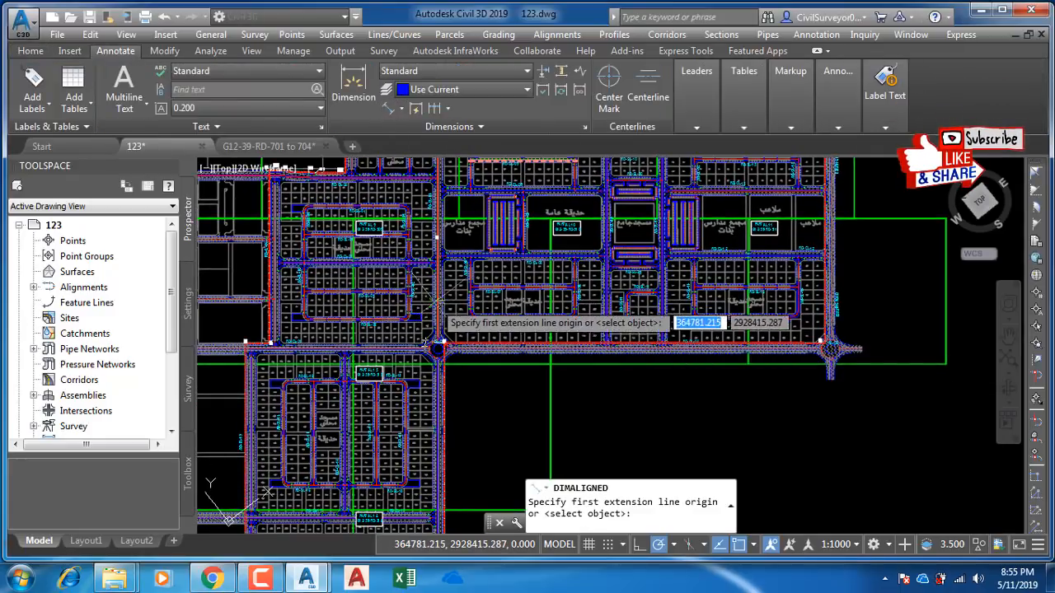
{"action": "scroll", "coordinate": [428, 330], "scroll_direction": "up", "scroll_amount": 6}
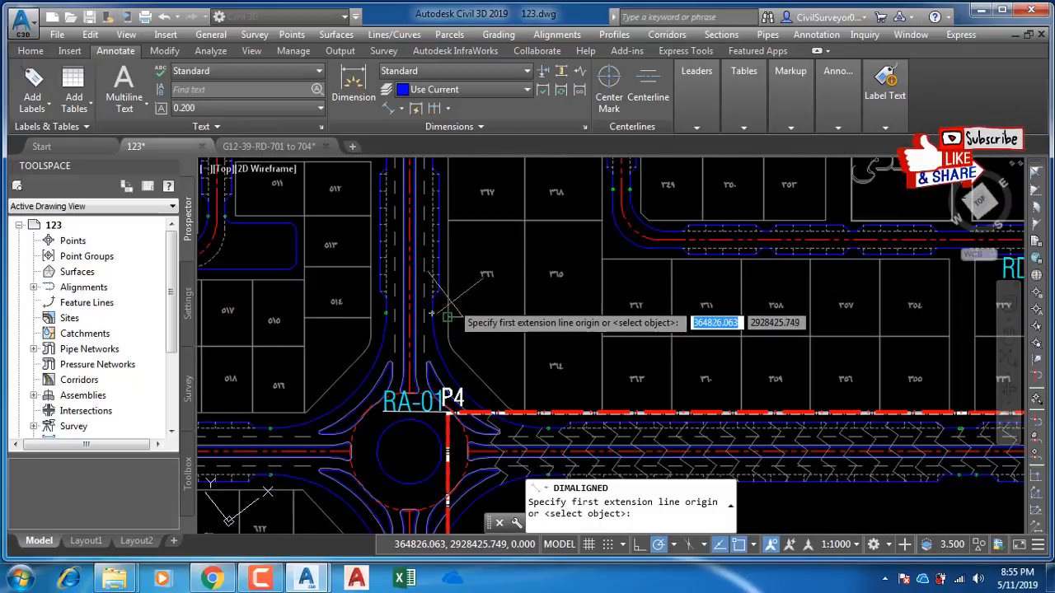
{"action": "scroll", "coordinate": [430, 313], "scroll_direction": "up", "scroll_amount": 3}
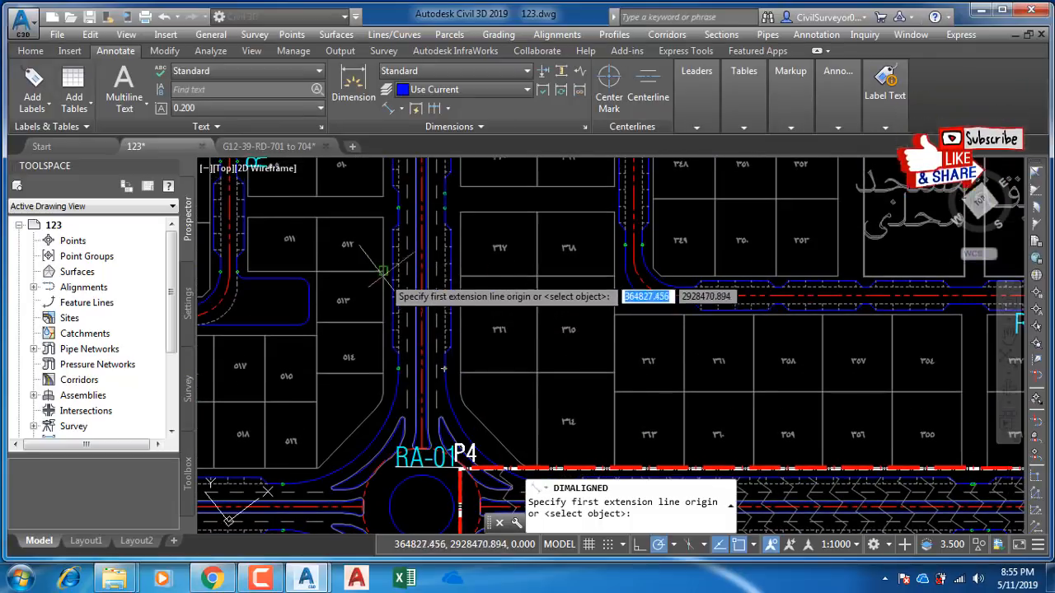
{"action": "scroll", "coordinate": [540, 286], "scroll_direction": "up", "scroll_amount": 3}
{"action": "left_click", "coordinate": [579, 278]}
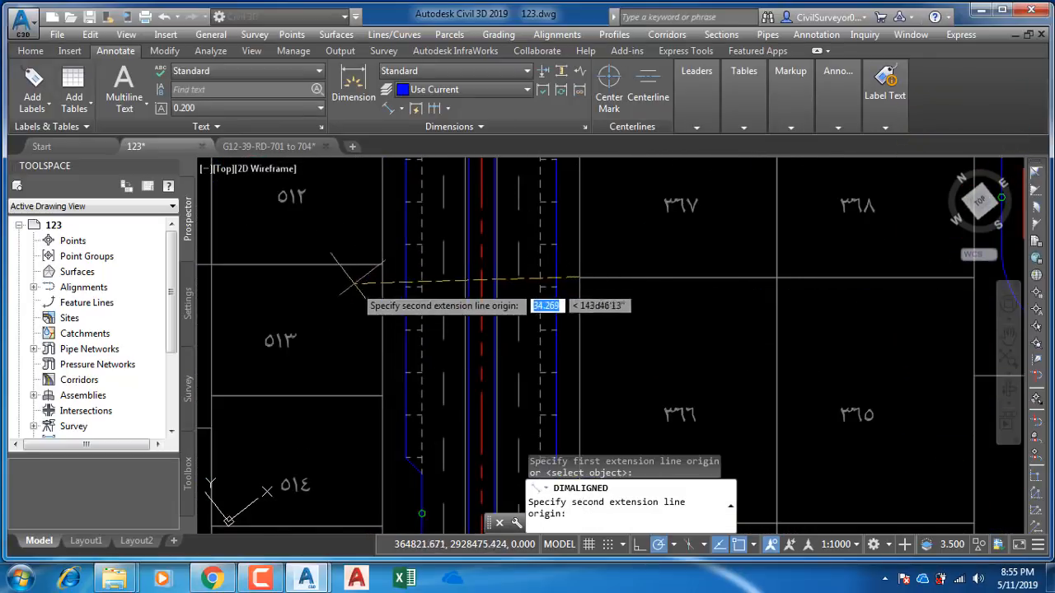
{"action": "left_click", "coordinate": [379, 277]}
{"action": "scroll", "coordinate": [462, 280], "scroll_direction": "up", "scroll_amount": 3}
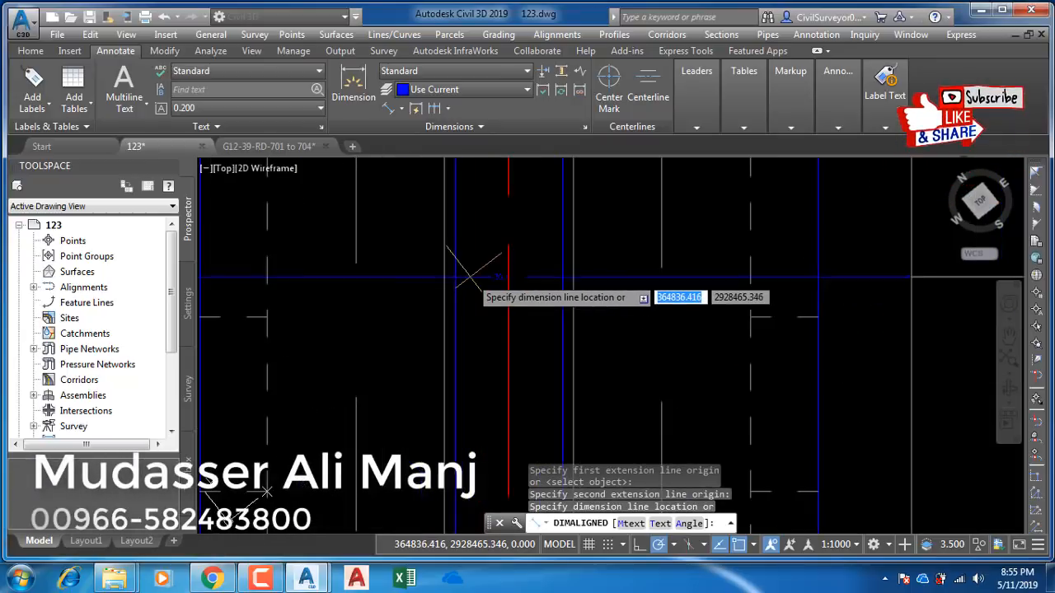
{"action": "left_click", "coordinate": [478, 278]}
{"action": "scroll", "coordinate": [572, 296], "scroll_direction": "down", "scroll_amount": 5}
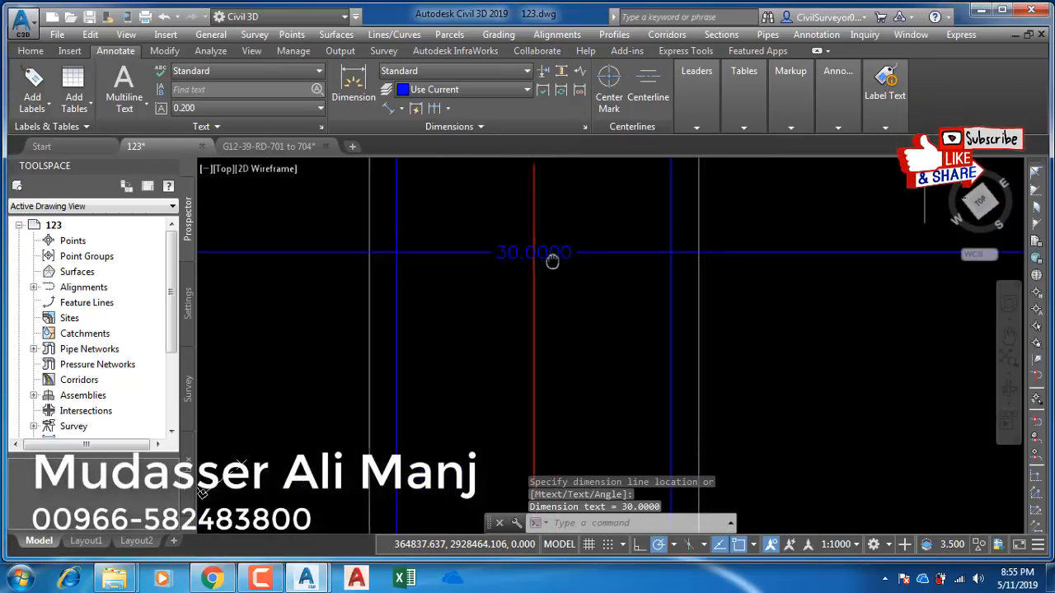
{"action": "scroll", "coordinate": [516, 293], "scroll_direction": "down", "scroll_amount": 2}
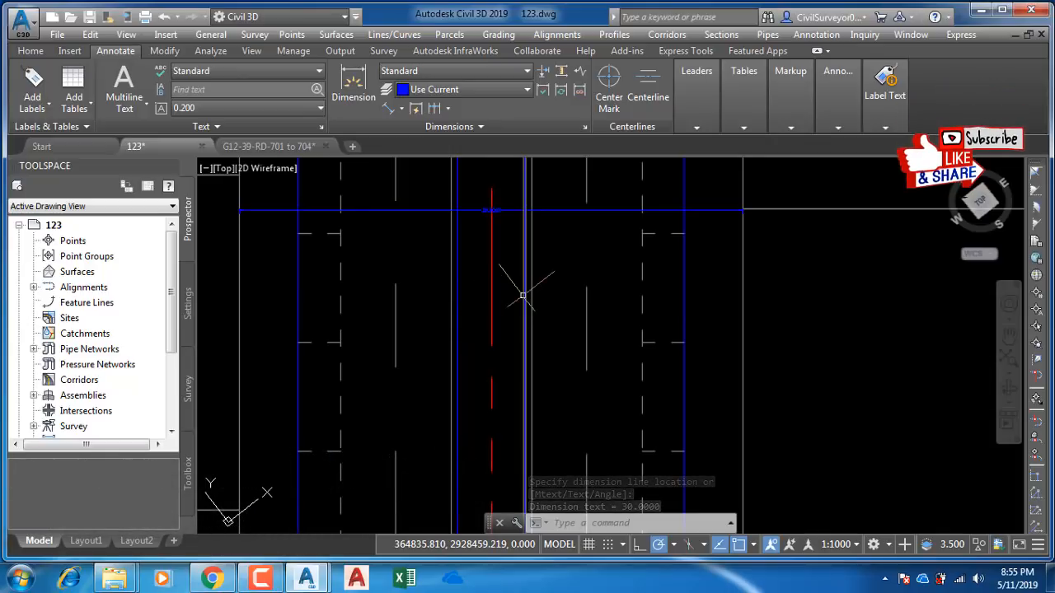
Step: Select the road's median edge line and all objects similar to it
{"action": "left_click", "coordinate": [523, 296]}
{"action": "scroll", "coordinate": [457, 301], "scroll_direction": "down", "scroll_amount": 4}
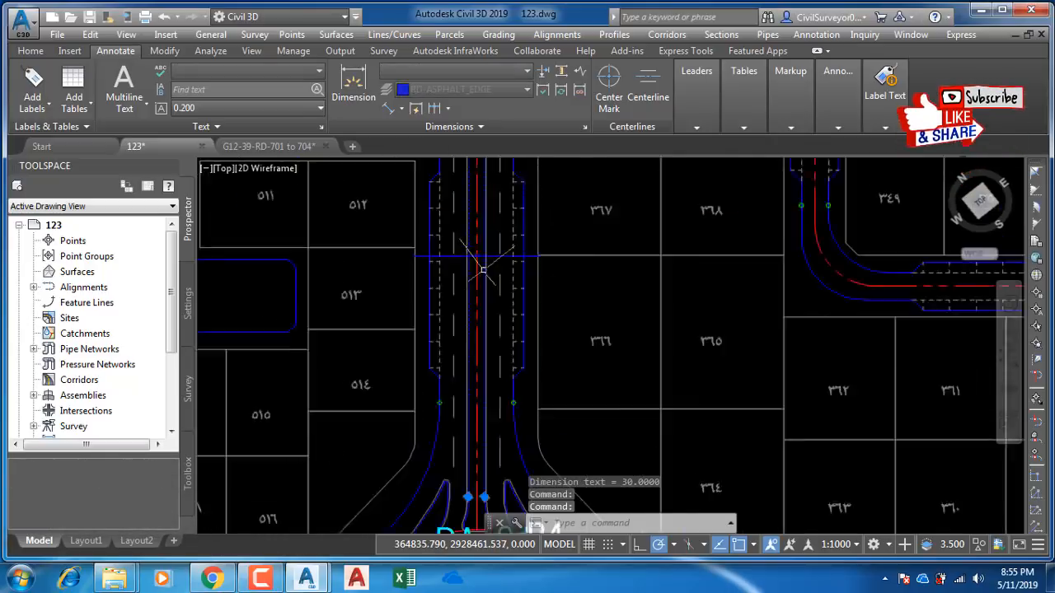
{"action": "middle_click_drag", "start_coordinate": [478, 268], "coordinate": [457, 441]}
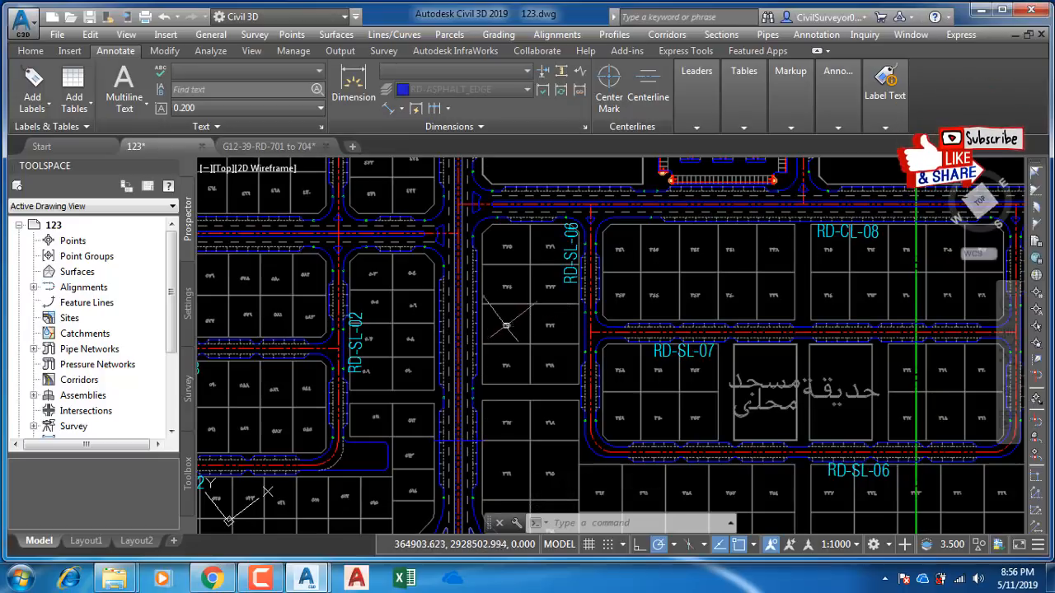
{"action": "left_click", "coordinate": [537, 450]}
{"action": "right_click", "coordinate": [536, 449]}
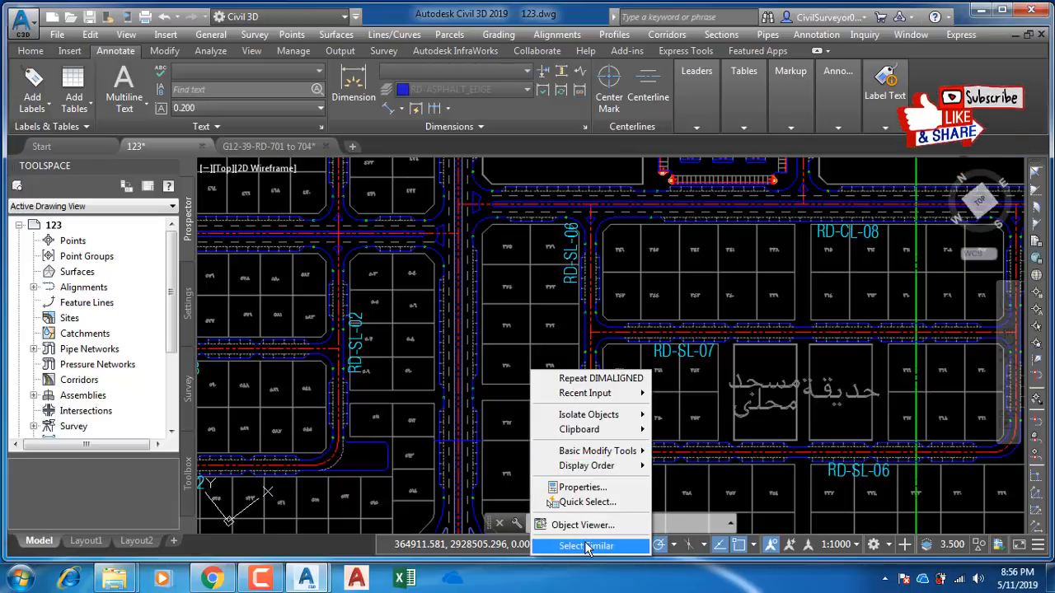
{"action": "left_click", "coordinate": [536, 546]}
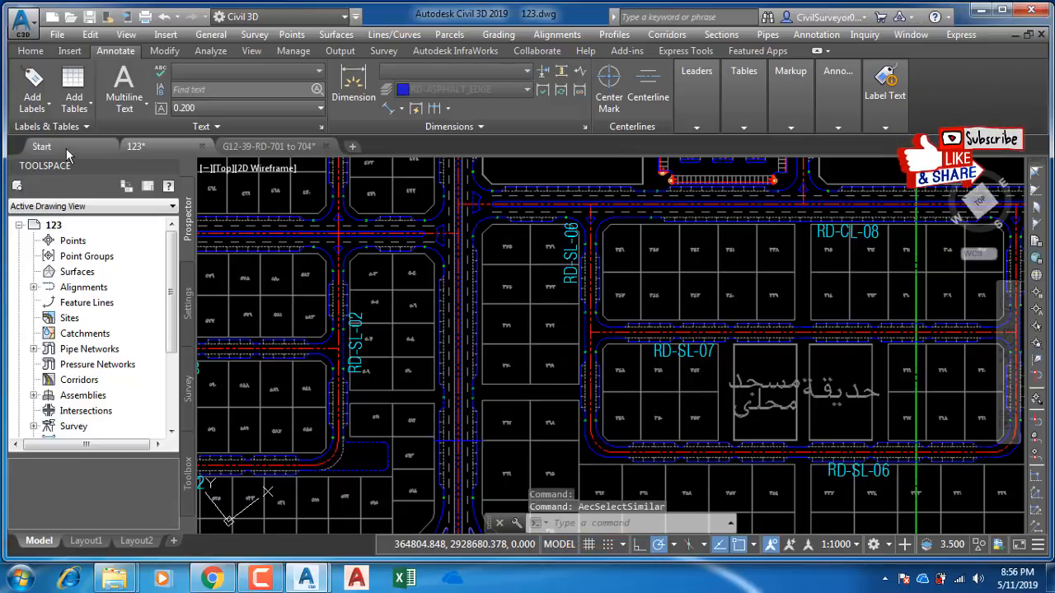
Step: Change the colour of the RD-ASPHALT_EDGE layer to green
{"action": "left_click", "coordinate": [37, 53]}
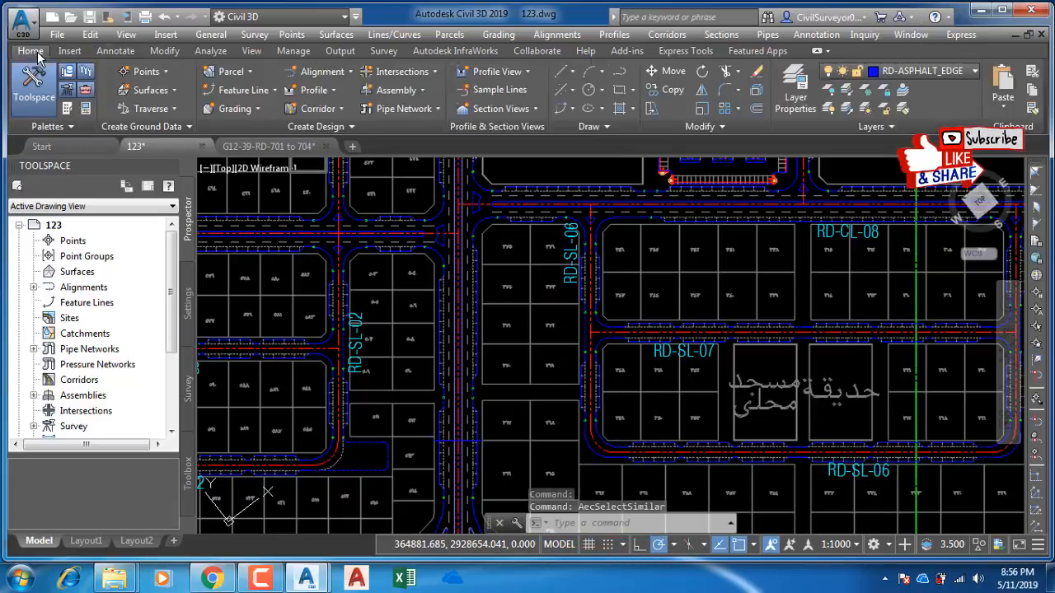
{"action": "left_click", "coordinate": [915, 72]}
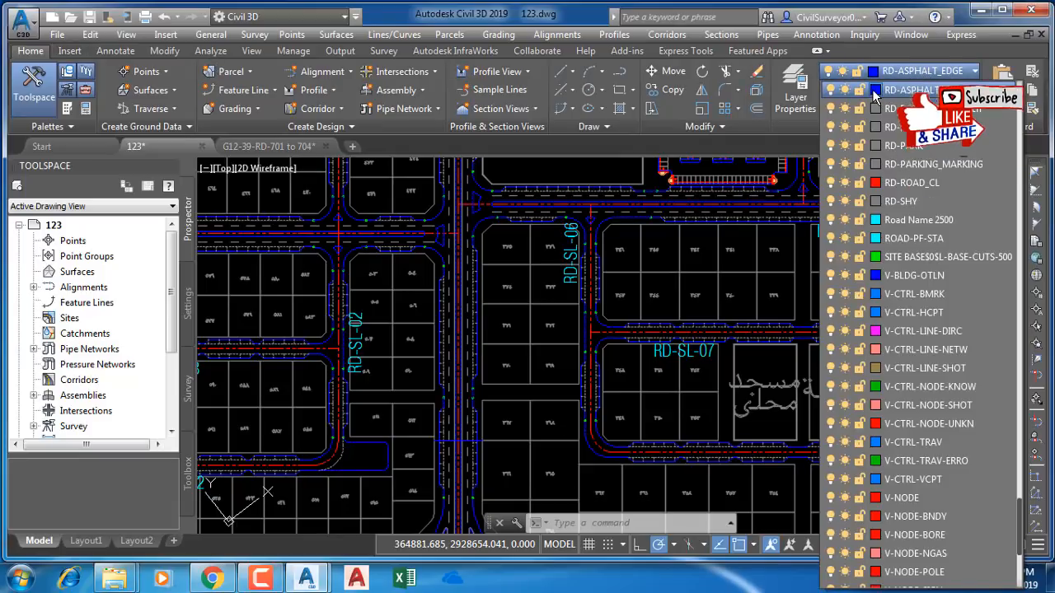
{"action": "left_click", "coordinate": [875, 90]}
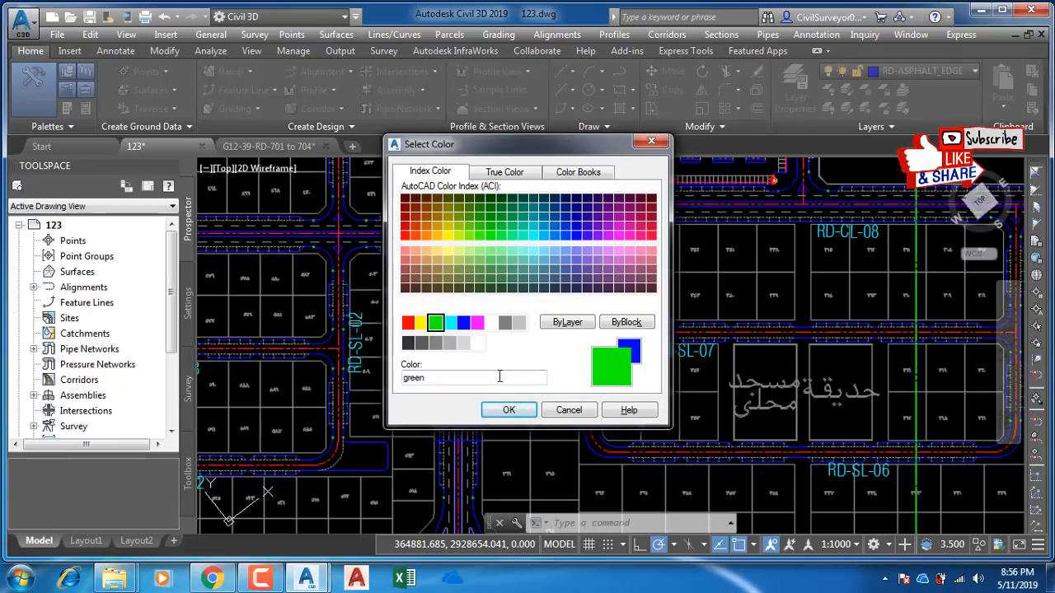
{"action": "left_click", "coordinate": [508, 410]}
{"action": "middle_click_drag", "start_coordinate": [510, 317], "coordinate": [534, 324]}
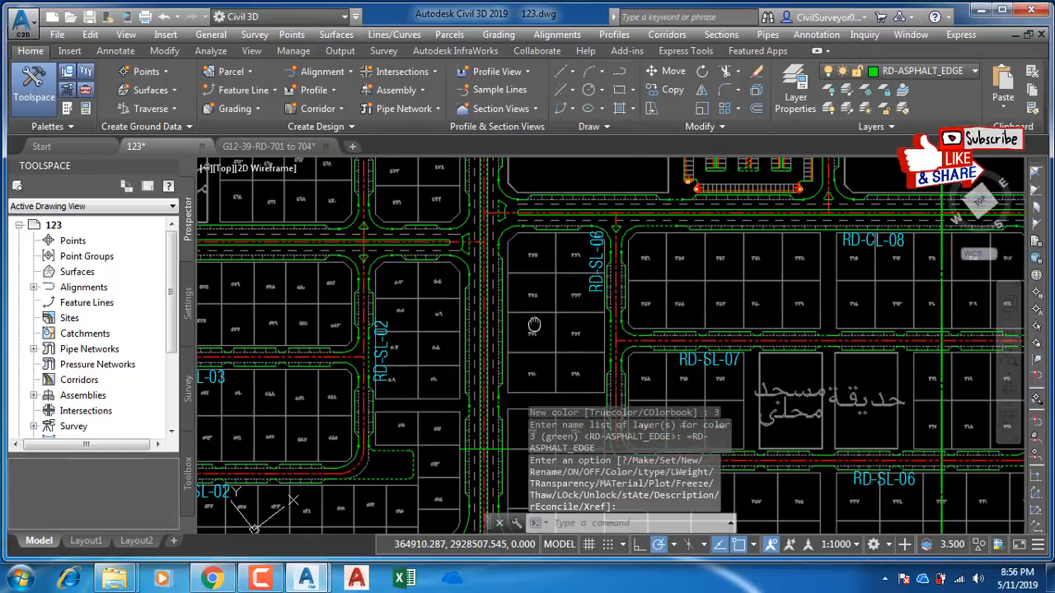
{"action": "scroll", "coordinate": [495, 338], "scroll_direction": "up", "scroll_amount": 6}
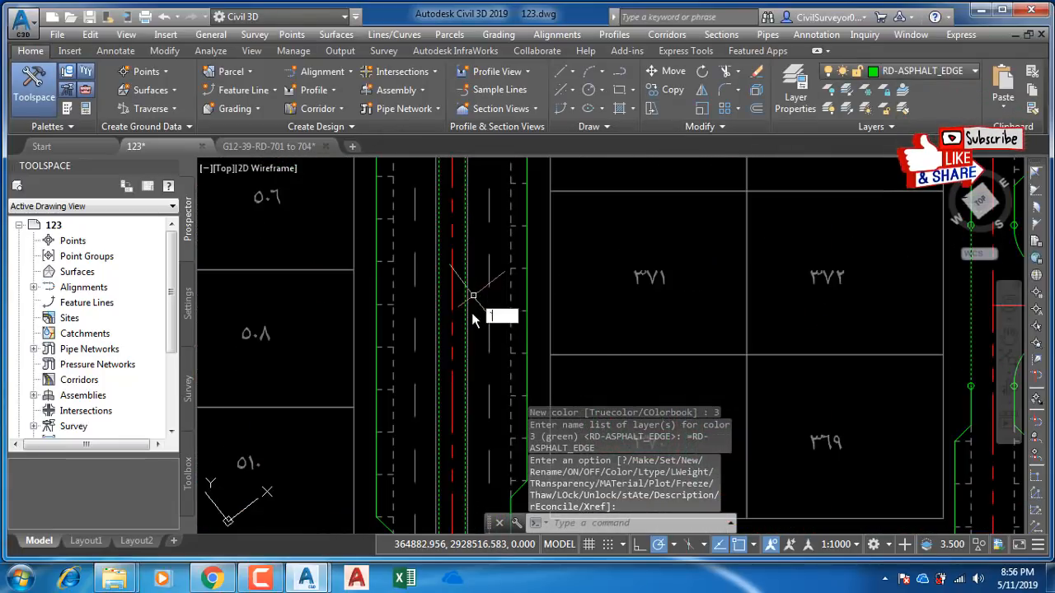
{"action": "key", "text": "Escape"}
{"action": "key", "text": "Escape"}
Step: Add an aligned dimension across the road median near roundabout RA-01, between its two inner green edge lines, just below the full-width dimension
{"action": "scroll", "coordinate": [448, 292], "scroll_direction": "up", "scroll_amount": 4}
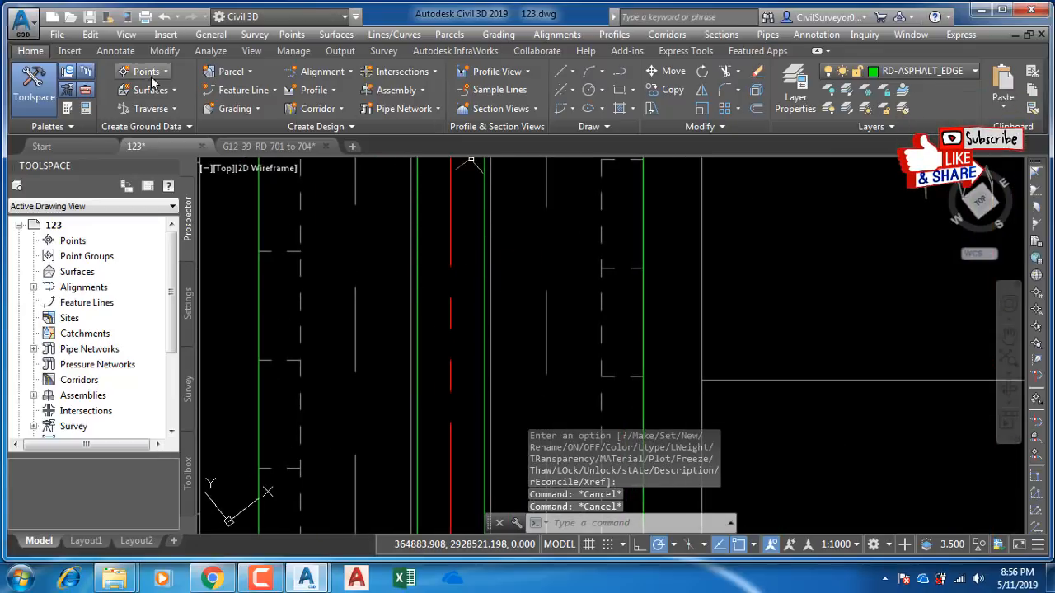
{"action": "left_click", "coordinate": [115, 50]}
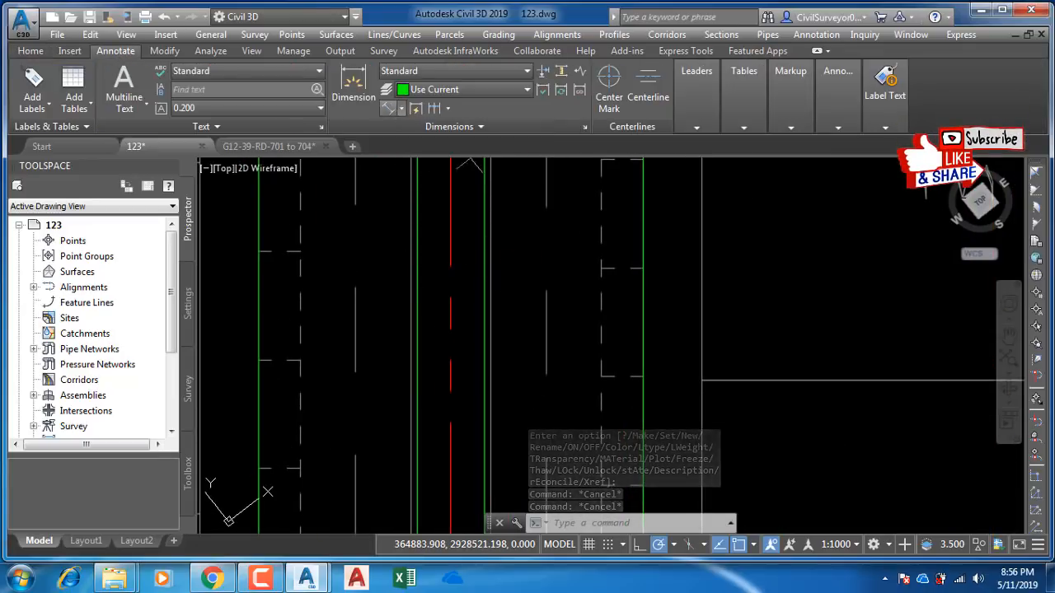
{"action": "left_click", "coordinate": [389, 108]}
{"action": "left_click", "coordinate": [418, 312]}
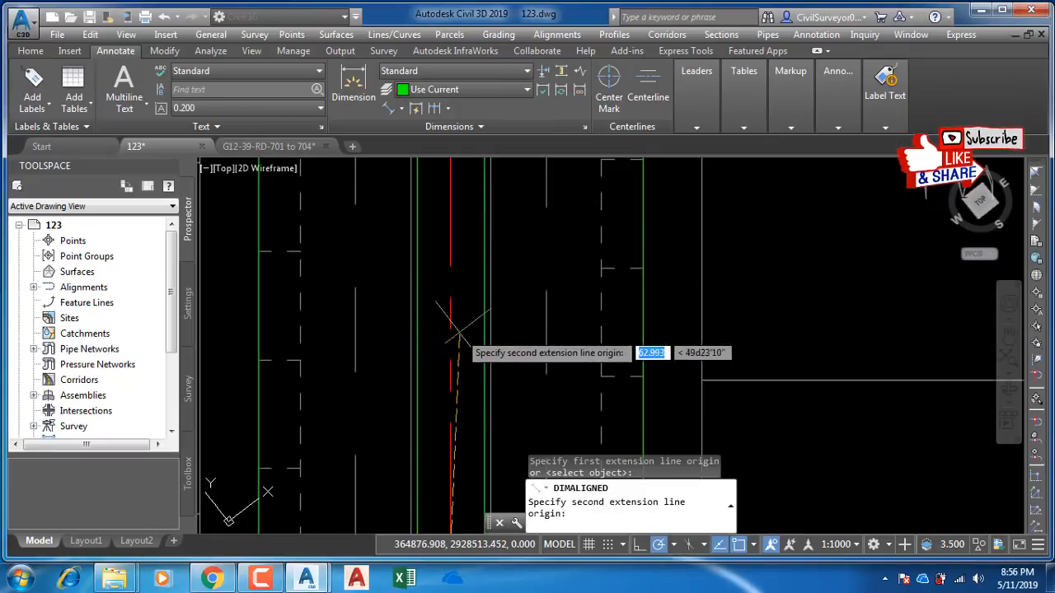
{"action": "scroll", "coordinate": [445, 292], "scroll_direction": "down", "scroll_amount": 6}
{"action": "scroll", "coordinate": [430, 408], "scroll_direction": "up", "scroll_amount": 3}
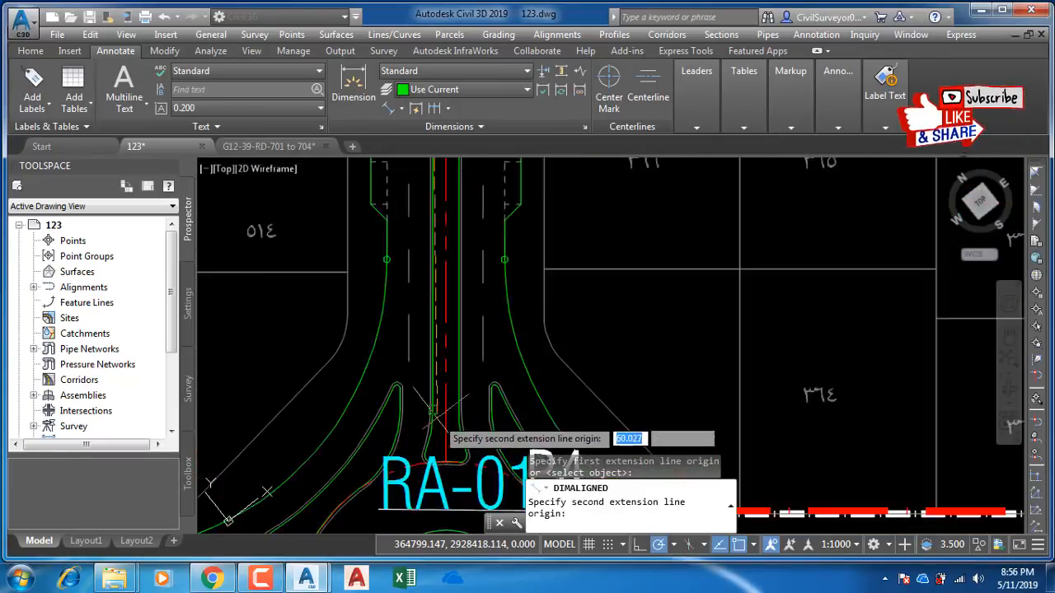
{"action": "scroll", "coordinate": [438, 417], "scroll_direction": "up", "scroll_amount": 2}
{"action": "middle_click_drag", "start_coordinate": [427, 265], "coordinate": [455, 399]}
{"action": "scroll", "coordinate": [454, 398], "scroll_direction": "up", "scroll_amount": 2}
{"action": "scroll", "coordinate": [455, 399], "scroll_direction": "down", "scroll_amount": 4}
{"action": "middle_click_drag", "start_coordinate": [473, 234], "coordinate": [500, 396]}
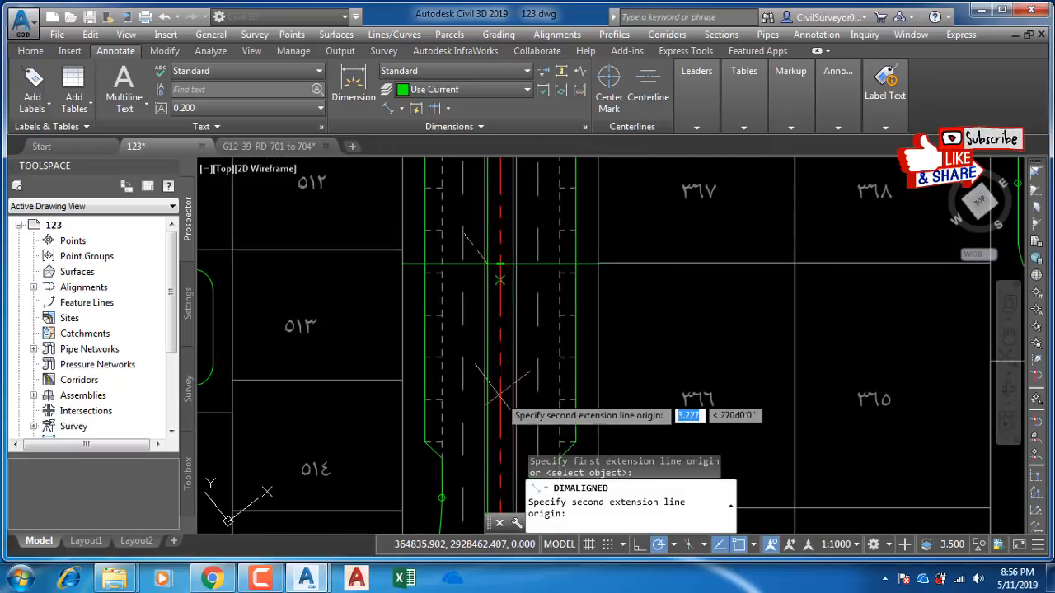
{"action": "scroll", "coordinate": [490, 280], "scroll_direction": "up", "scroll_amount": 5}
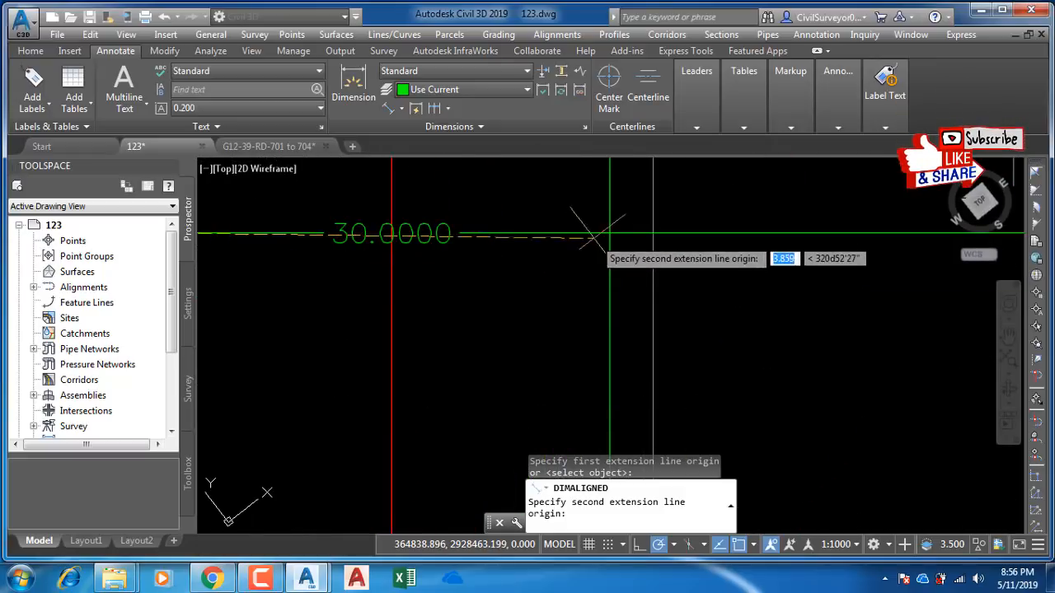
{"action": "left_click", "coordinate": [609, 235]}
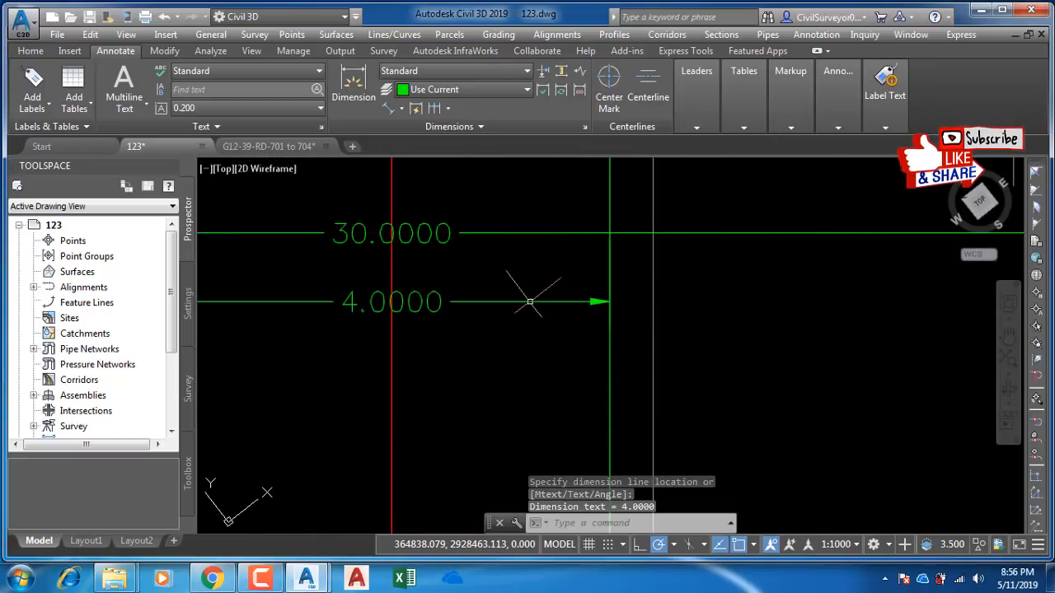
{"action": "scroll", "coordinate": [417, 280], "scroll_direction": "down", "scroll_amount": 4}
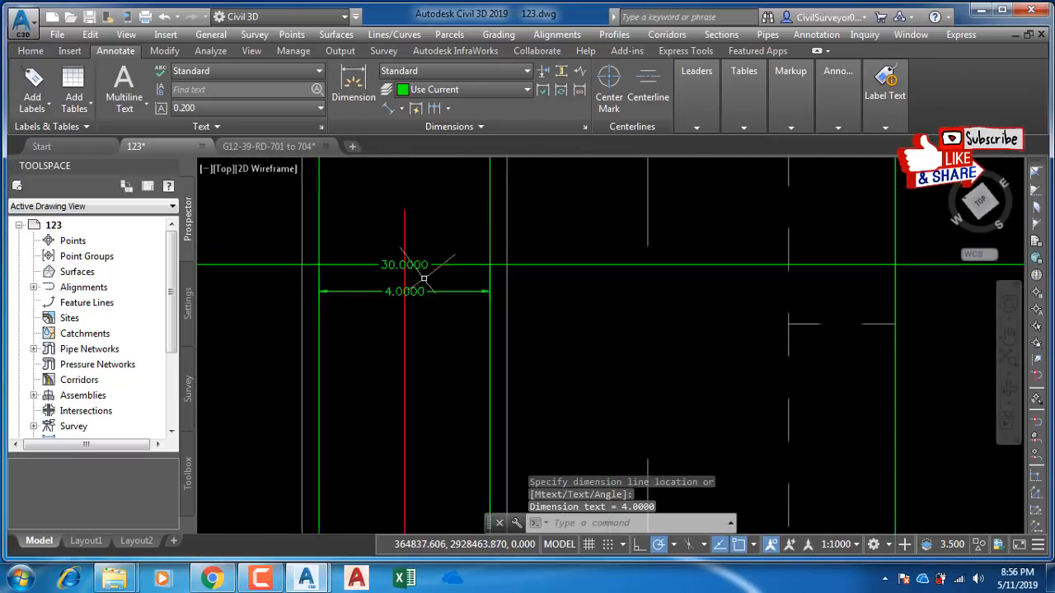
Step: Add an aligned dimension between the two outer grey lines of the median, placed below the inner median dimension
{"action": "left_click", "coordinate": [389, 109]}
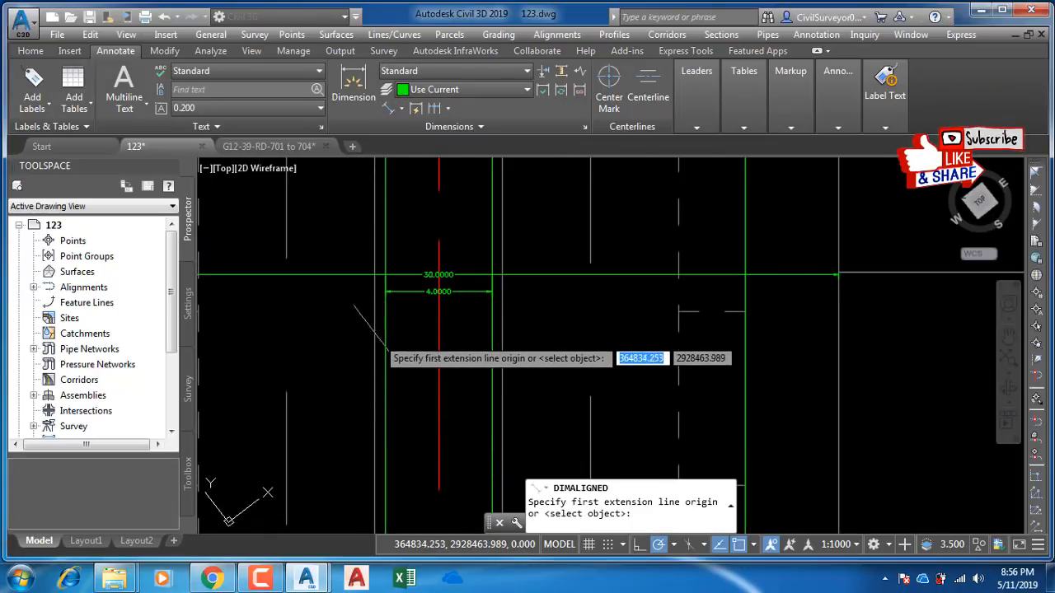
{"action": "left_click", "coordinate": [384, 292]}
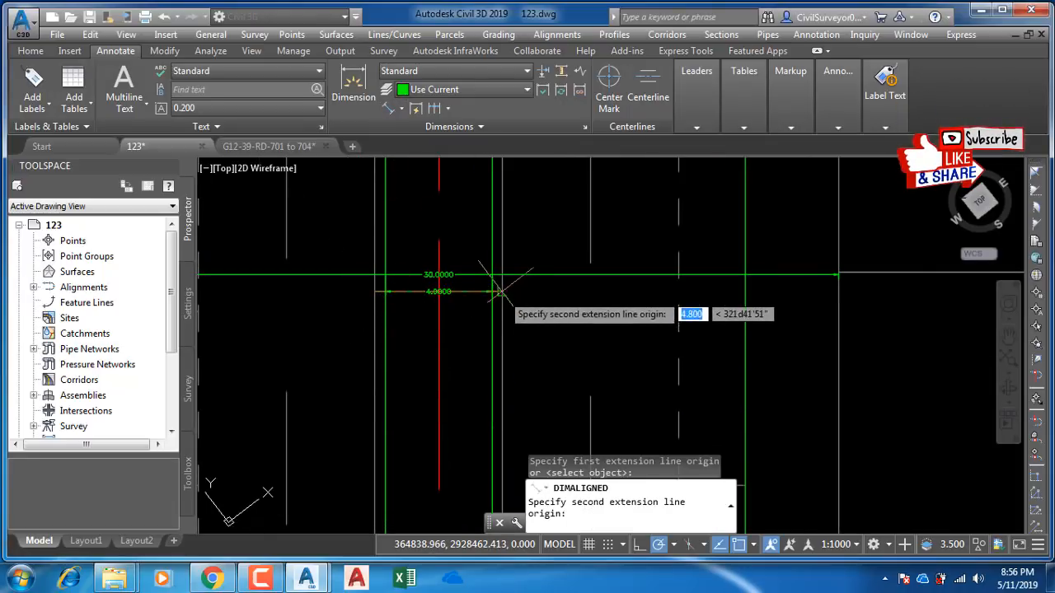
{"action": "left_click", "coordinate": [500, 300]}
{"action": "left_click", "coordinate": [470, 336]}
{"action": "scroll", "coordinate": [424, 341], "scroll_direction": "up", "scroll_amount": 5}
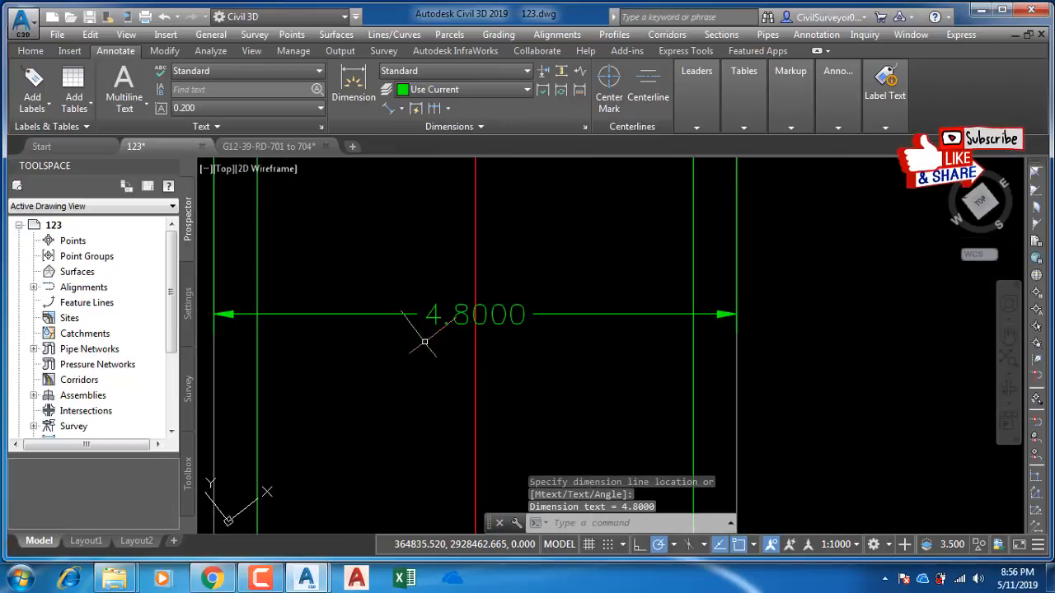
{"action": "scroll", "coordinate": [480, 320], "scroll_direction": "down", "scroll_amount": 8}
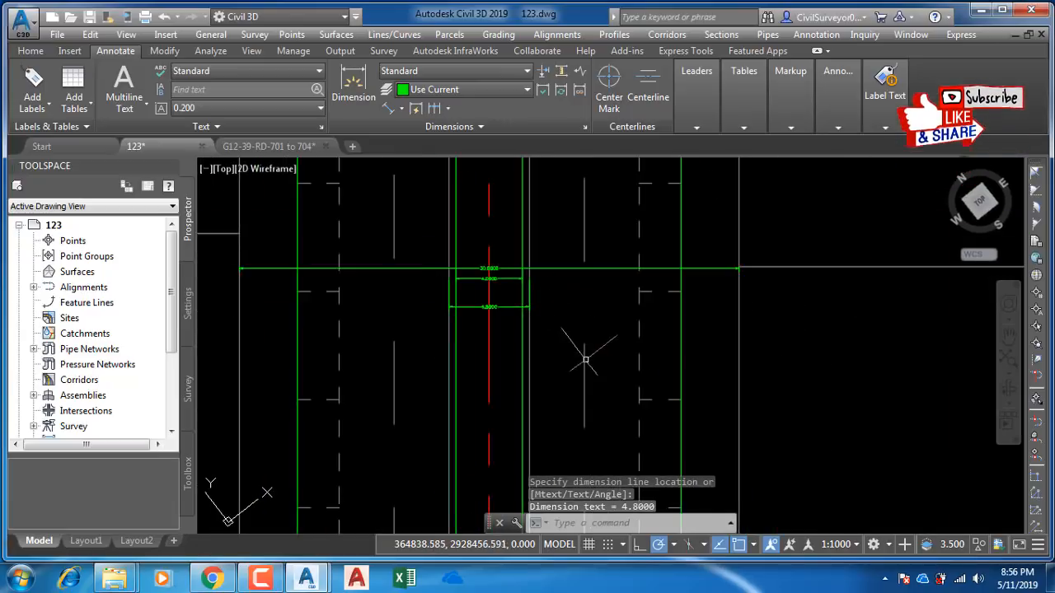
Step: Add an aligned dimension across the full width of road RD-SL-02, between the facing plot boundaries
{"action": "left_click", "coordinate": [639, 353]}
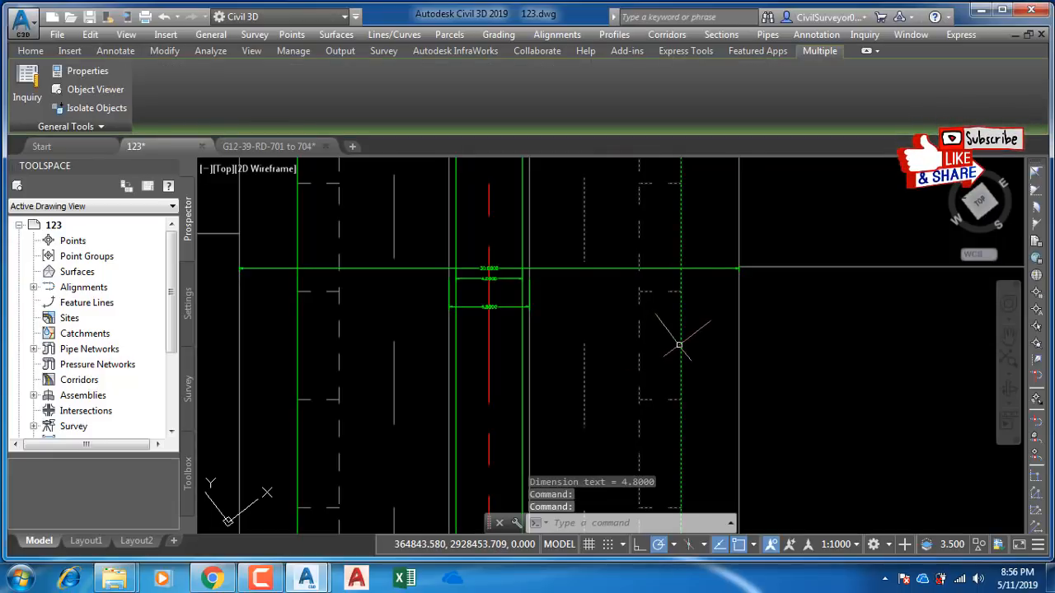
{"action": "scroll", "coordinate": [560, 334], "scroll_direction": "down", "scroll_amount": 6}
{"action": "scroll", "coordinate": [566, 298], "scroll_direction": "up", "scroll_amount": 2}
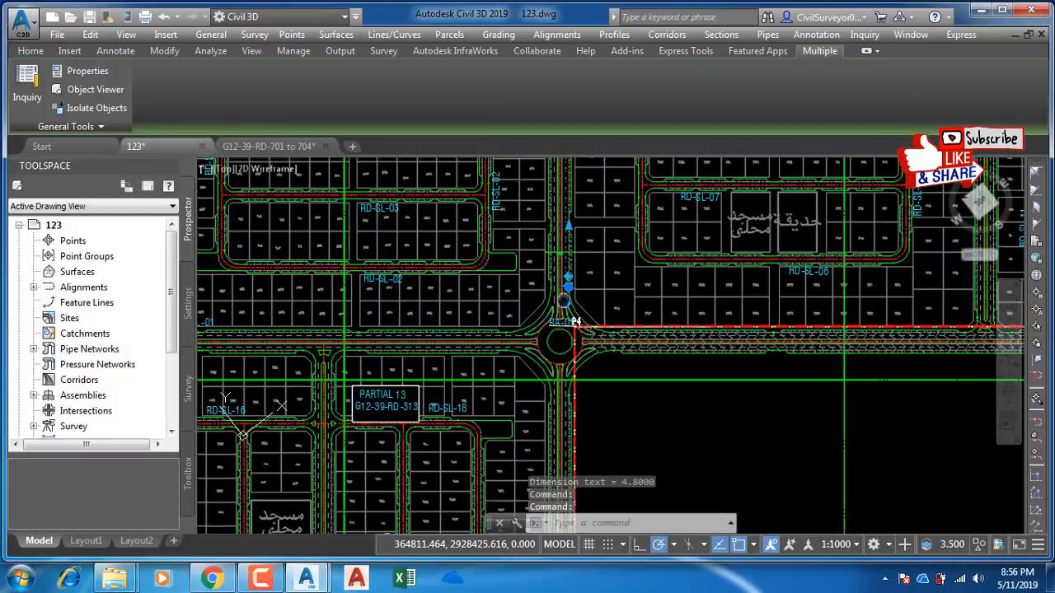
{"action": "scroll", "coordinate": [420, 285], "scroll_direction": "up", "scroll_amount": 8}
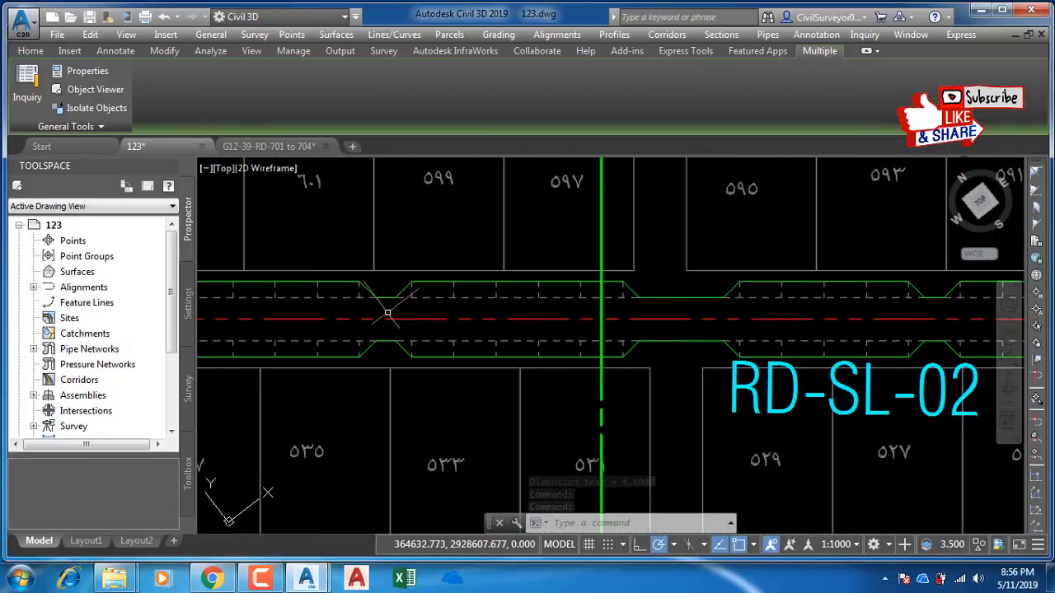
{"action": "middle_click_drag", "start_coordinate": [387, 313], "coordinate": [429, 297]}
{"action": "left_click", "coordinate": [117, 53]}
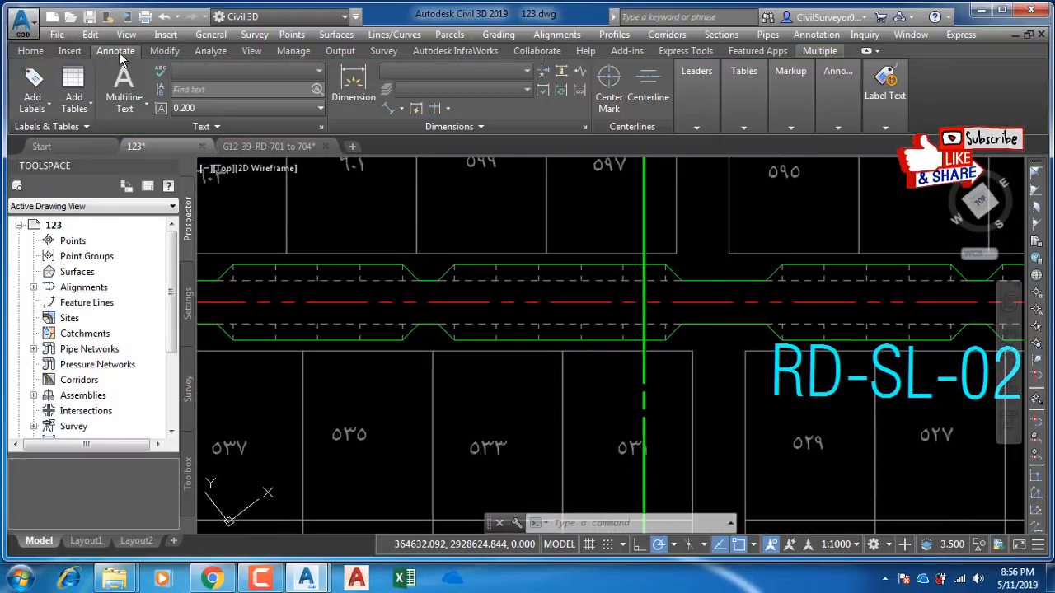
{"action": "left_click", "coordinate": [353, 82]}
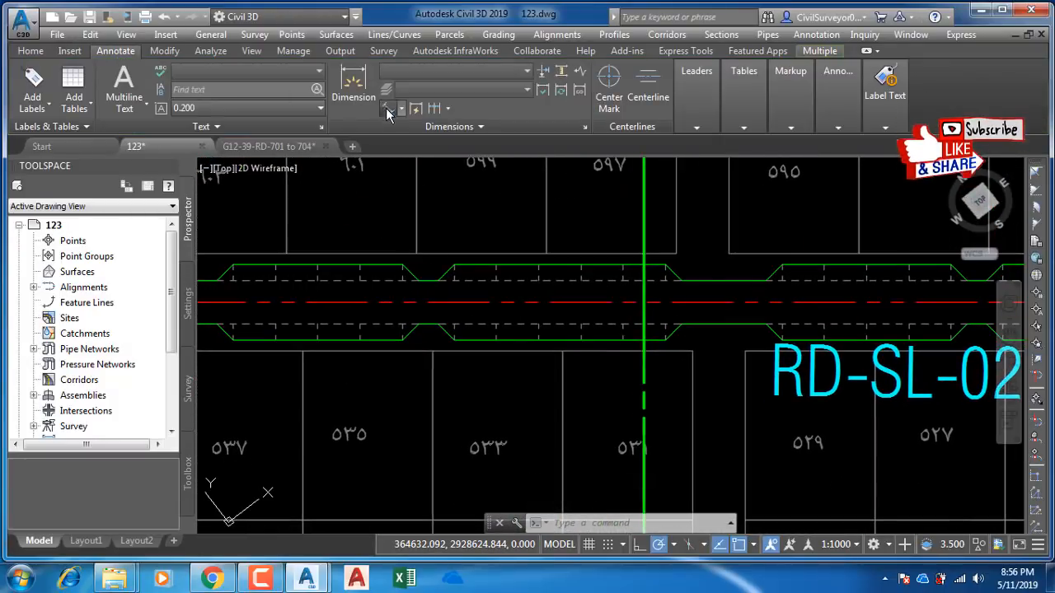
{"action": "left_click", "coordinate": [416, 253]}
{"action": "left_click", "coordinate": [416, 329]}
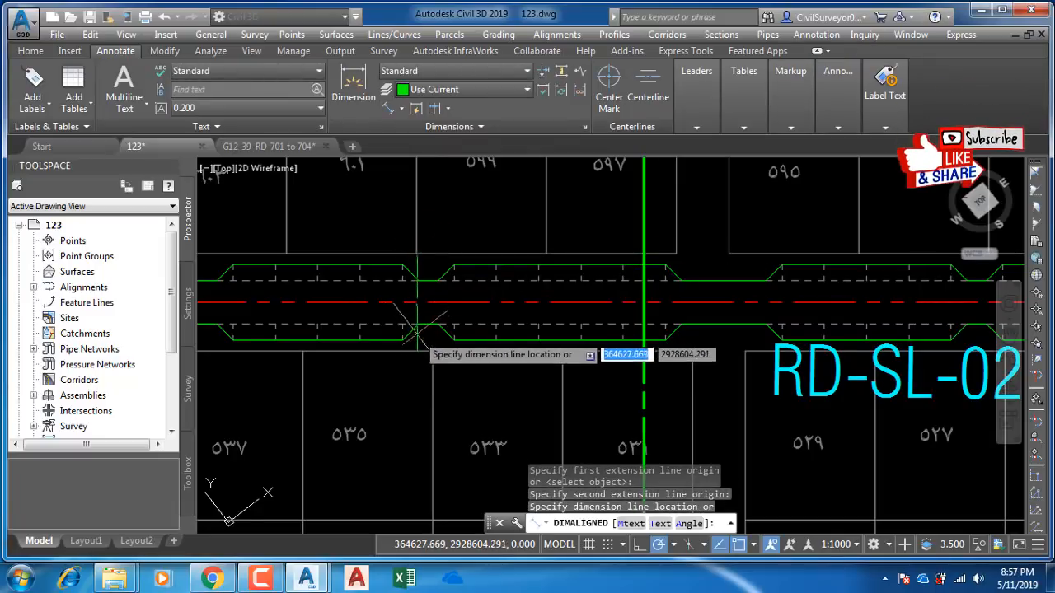
{"action": "scroll", "coordinate": [417, 331], "scroll_direction": "up", "scroll_amount": 4}
{"action": "left_click", "coordinate": [419, 311]}
{"action": "scroll", "coordinate": [423, 230], "scroll_direction": "up", "scroll_amount": 4}
{"action": "scroll", "coordinate": [421, 232], "scroll_direction": "down", "scroll_amount": 4}
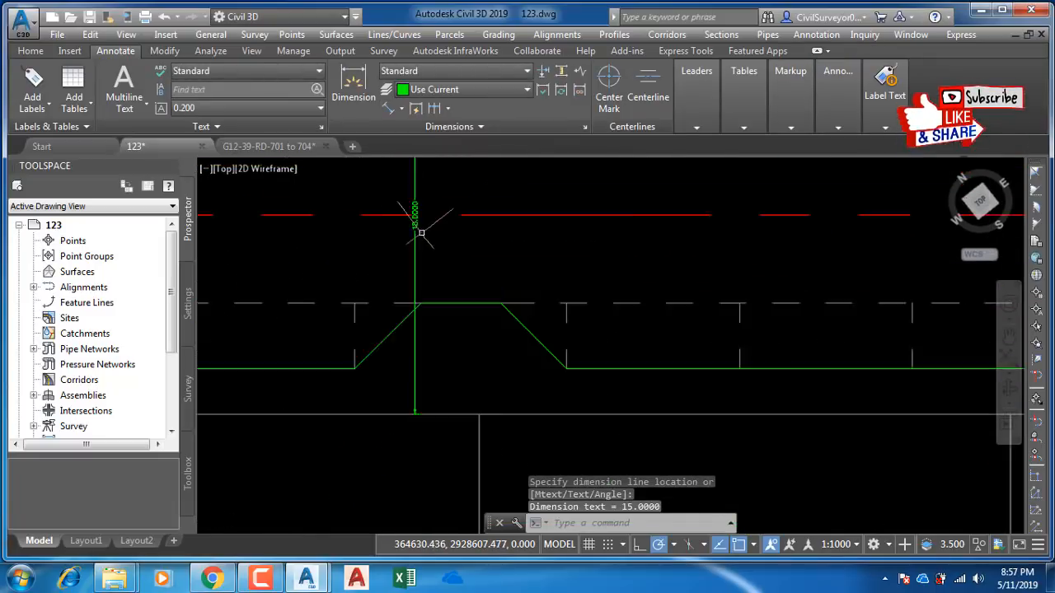
Step: Examine the overall road network and plot blocks, including the roads around the PARTIAL 9, 10 and 11 areas
{"action": "scroll", "coordinate": [421, 233], "scroll_direction": "down", "scroll_amount": 10}
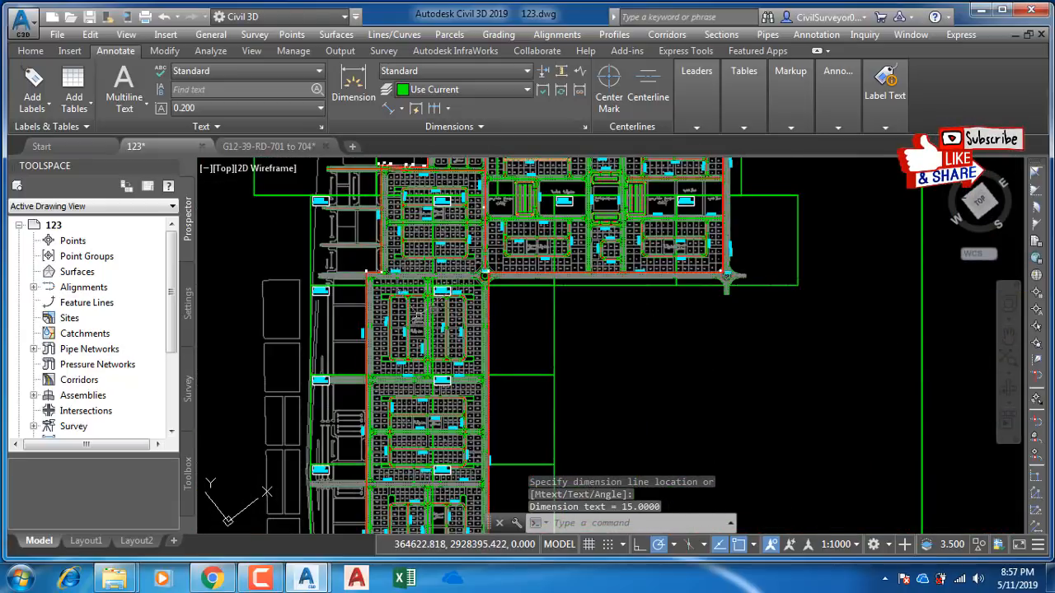
{"action": "middle_click_drag", "start_coordinate": [496, 256], "coordinate": [415, 296]}
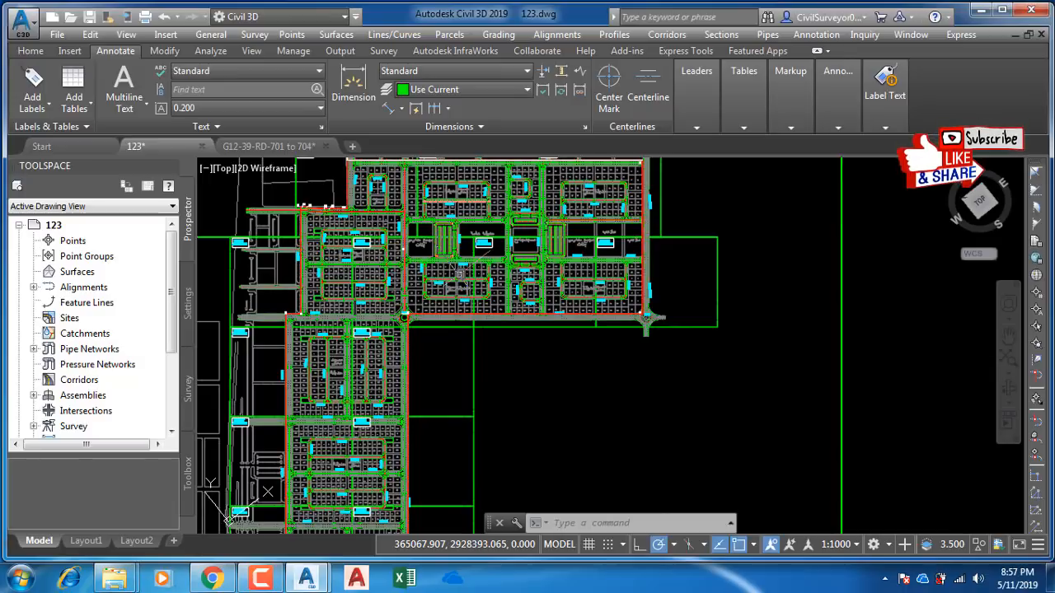
{"action": "scroll", "coordinate": [610, 346], "scroll_direction": "up", "scroll_amount": 6}
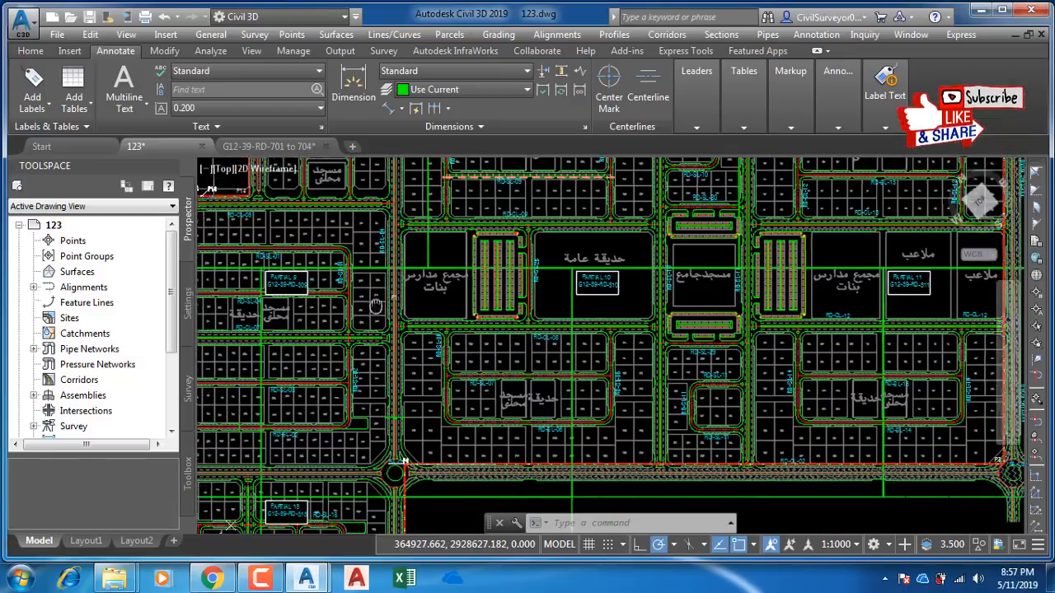
{"action": "scroll", "coordinate": [474, 417], "scroll_direction": "up", "scroll_amount": 3}
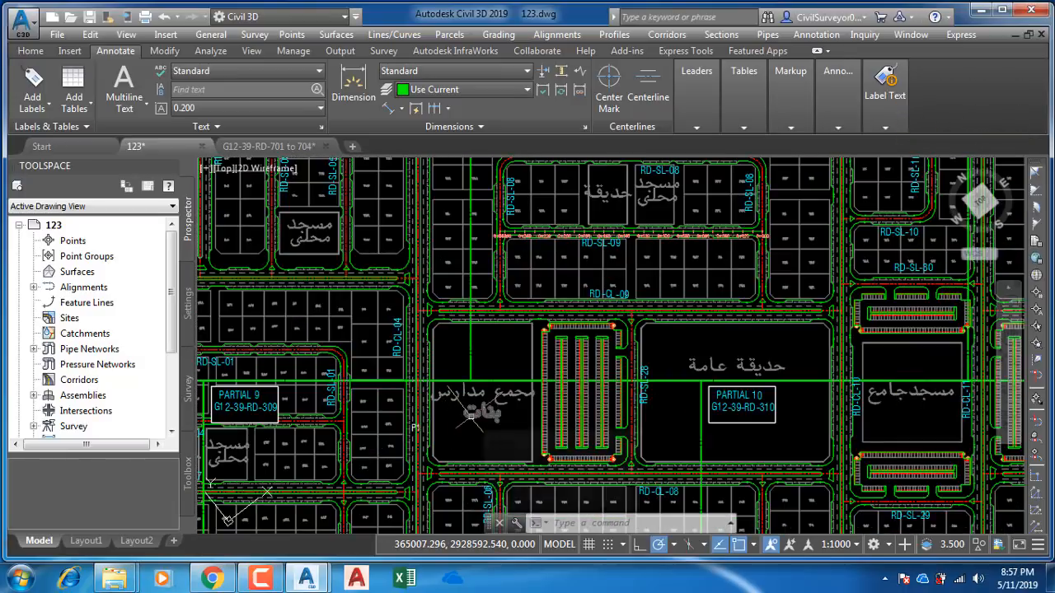
{"action": "scroll", "coordinate": [478, 387], "scroll_direction": "down", "scroll_amount": 2}
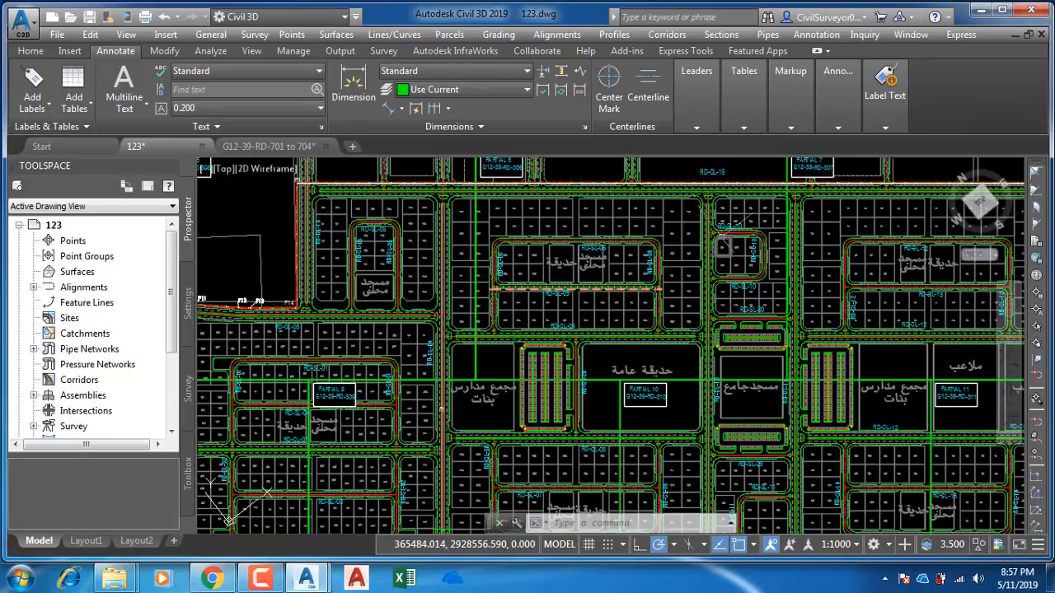
{"action": "mouse_move", "coordinate": [722, 246]}
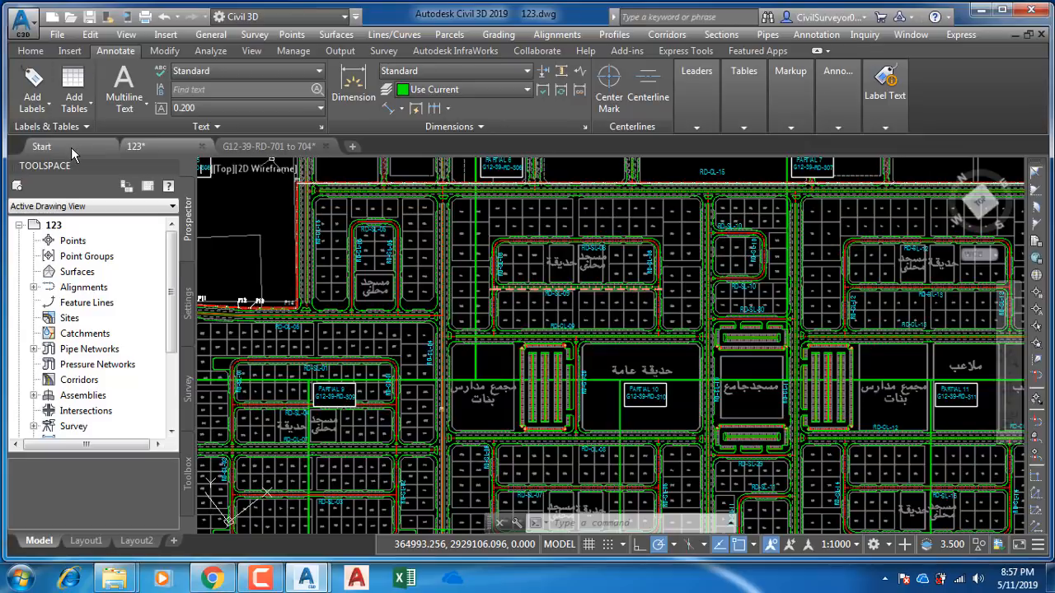
{"action": "left_click", "coordinate": [33, 50]}
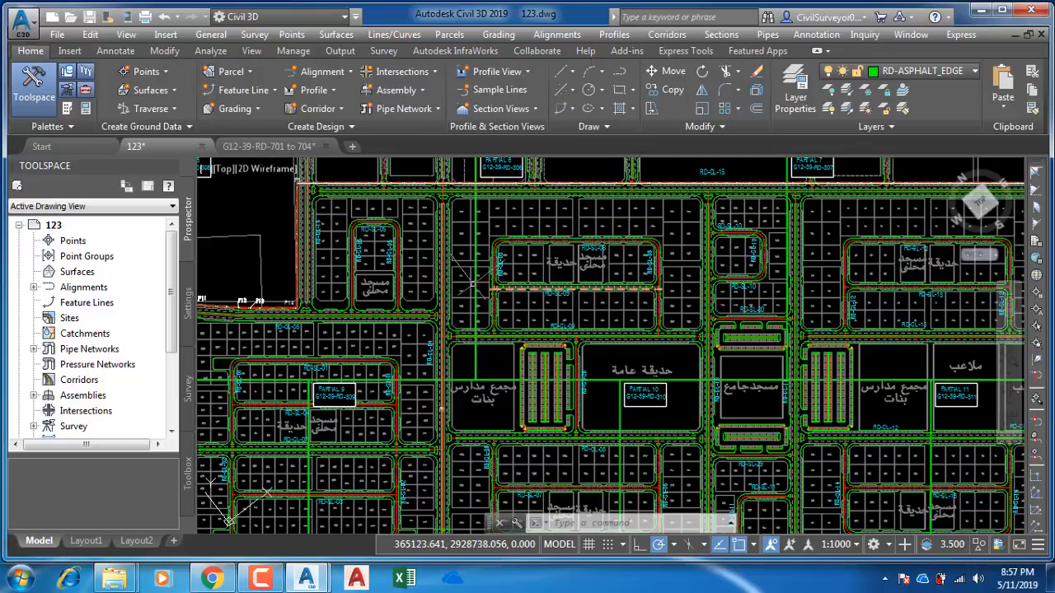
{"action": "scroll", "coordinate": [473, 284], "scroll_direction": "up", "scroll_amount": 2}
{"action": "scroll", "coordinate": [373, 213], "scroll_direction": "down", "scroll_amount": 5}
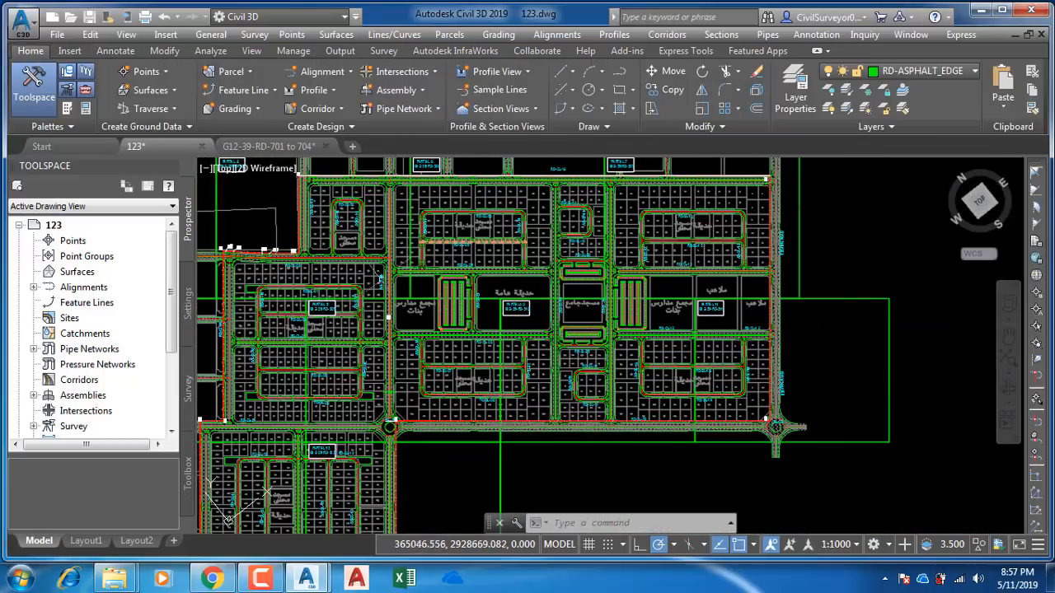
{"action": "middle_click_drag", "start_coordinate": [413, 301], "coordinate": [492, 338]}
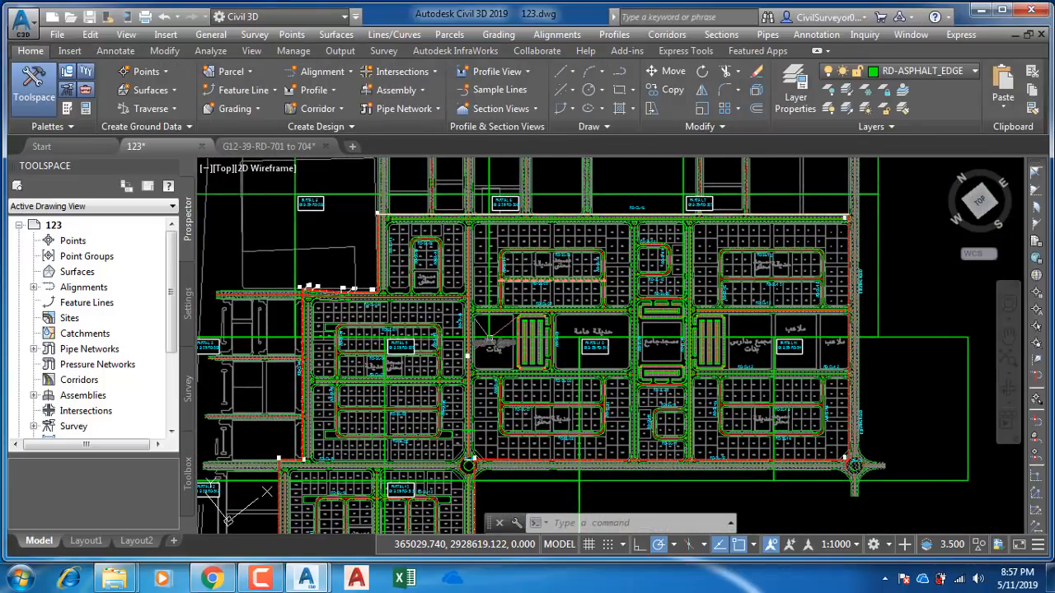
{"action": "mouse_move", "coordinate": [492, 339]}
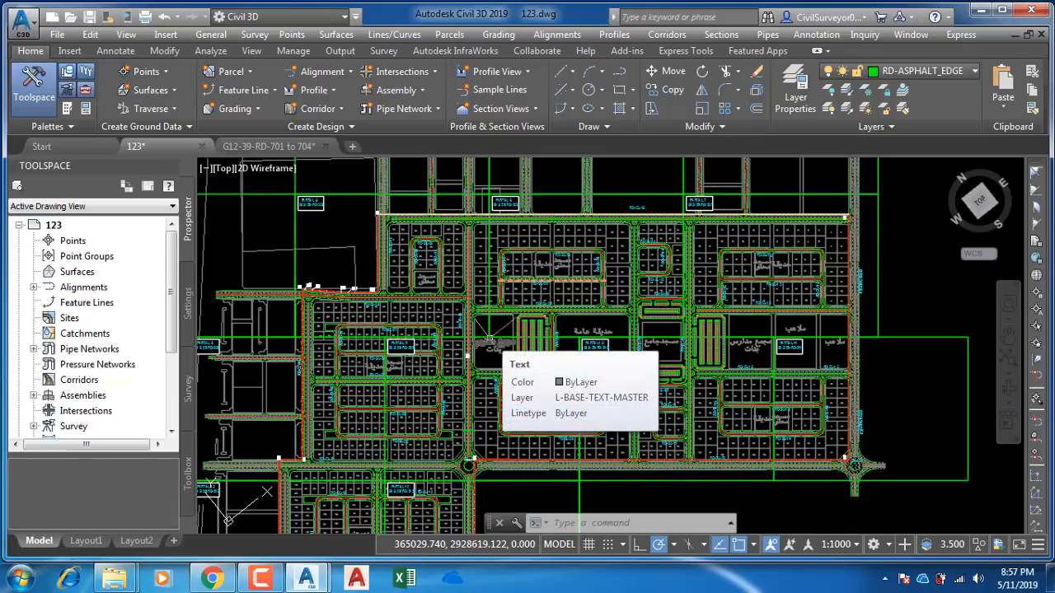
{"action": "scroll", "coordinate": [495, 334], "scroll_direction": "up", "scroll_amount": 6}
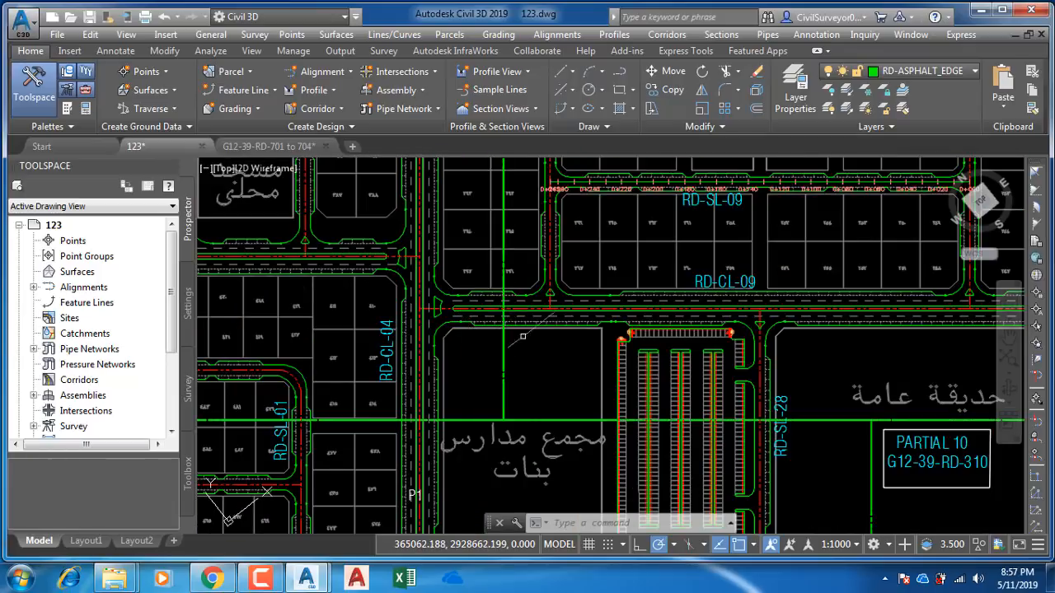
{"action": "scroll", "coordinate": [523, 336], "scroll_direction": "down", "scroll_amount": 5}
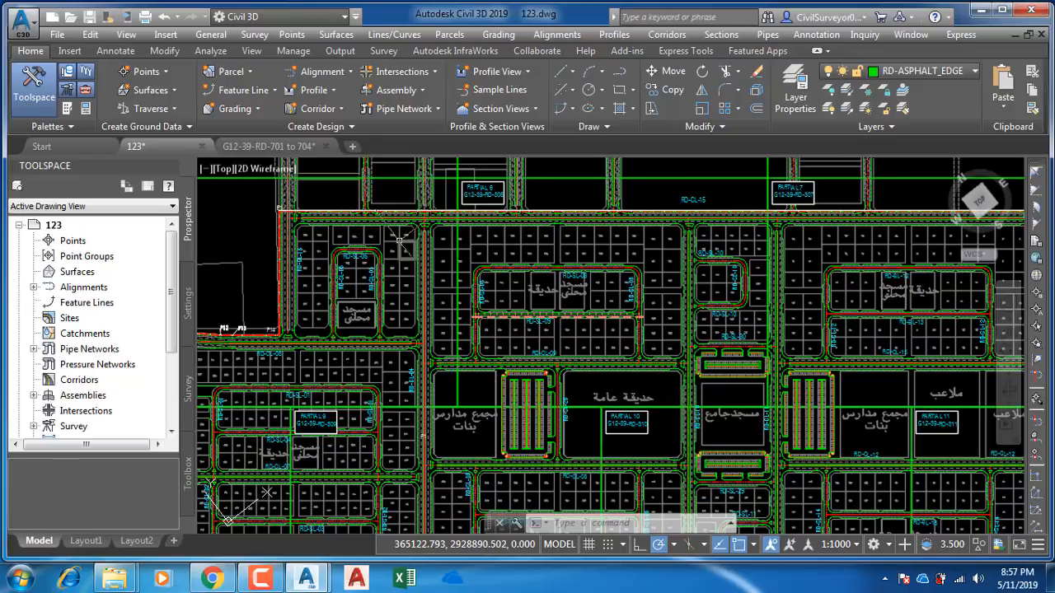
{"action": "middle_click_drag", "start_coordinate": [476, 354], "coordinate": [479, 337]}
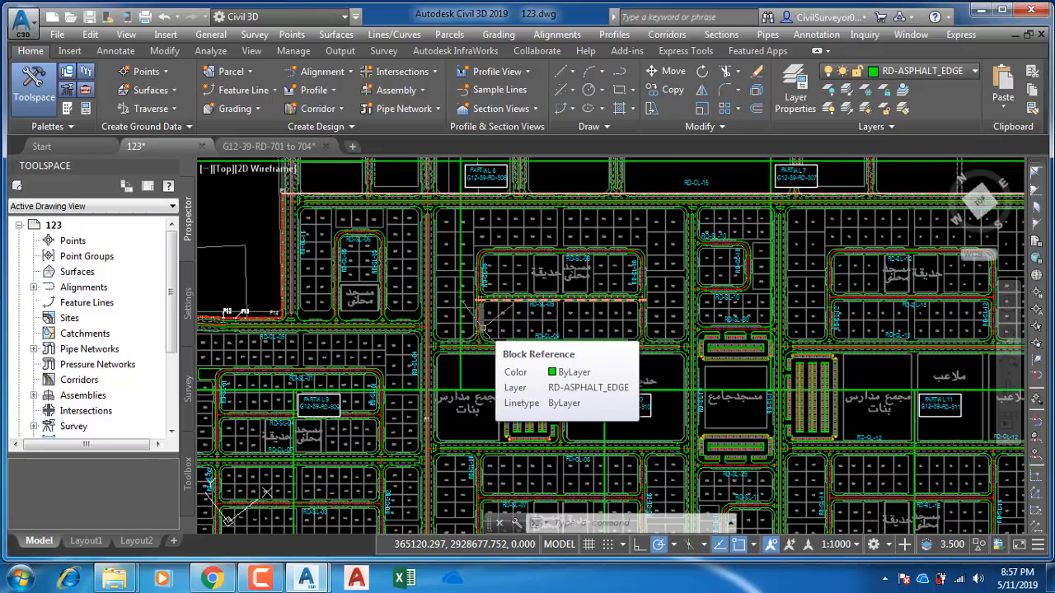
Step: Select the centreline of the main road running down from roundabout RA-01, on layer RD-ROAD_CL
{"action": "scroll", "coordinate": [494, 317], "scroll_direction": "down", "scroll_amount": 4}
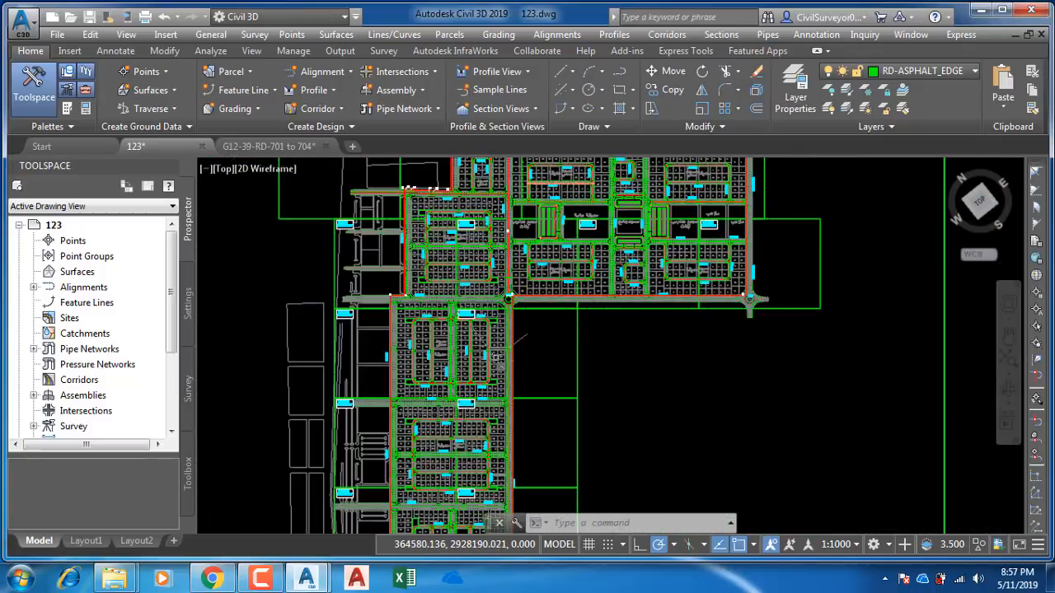
{"action": "scroll", "coordinate": [497, 354], "scroll_direction": "up", "scroll_amount": 8}
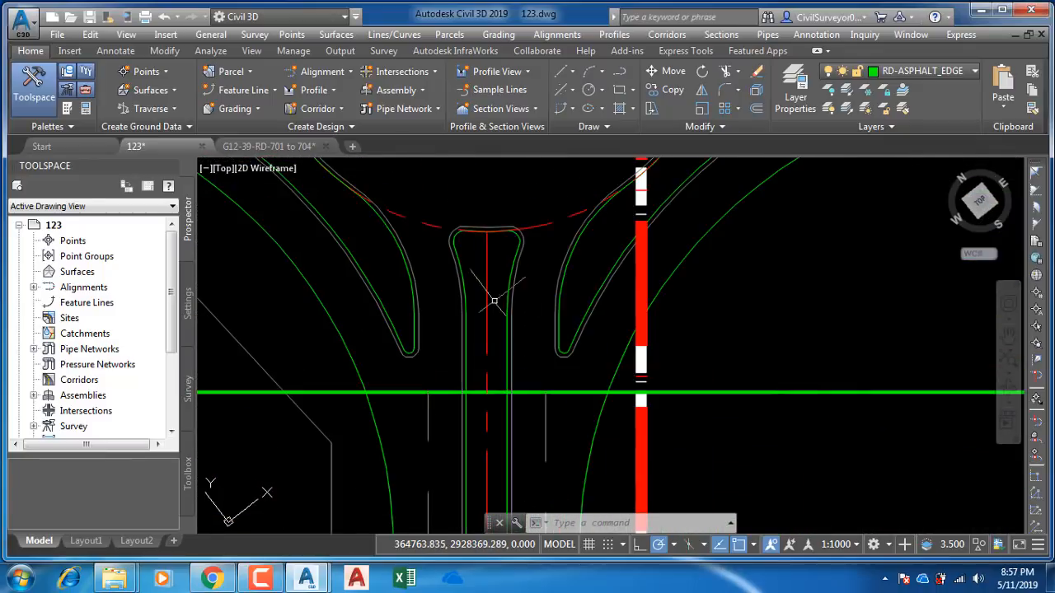
{"action": "scroll", "coordinate": [516, 236], "scroll_direction": "down", "scroll_amount": 5}
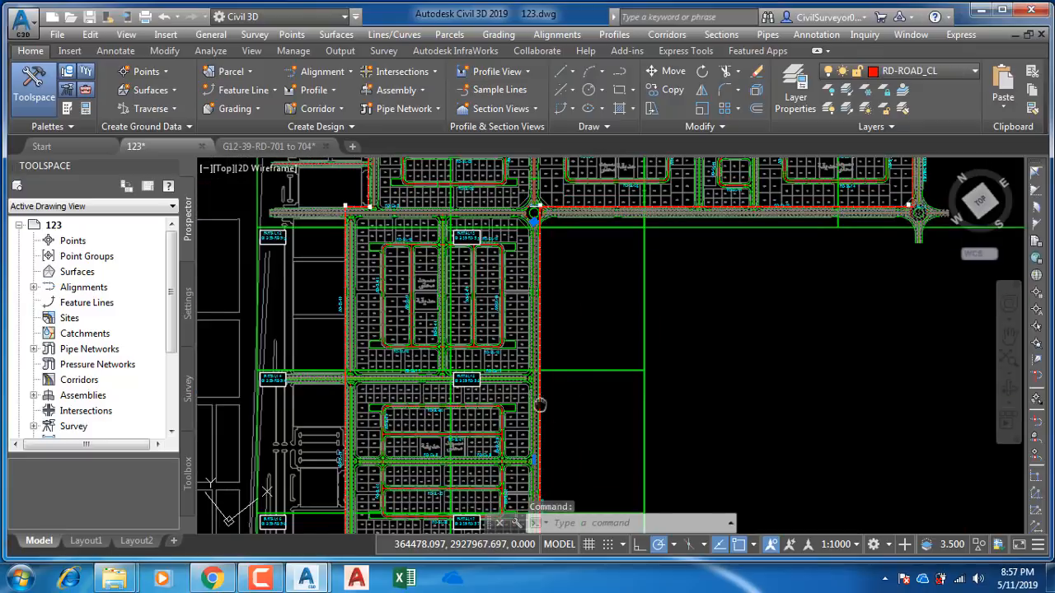
Step: Start an alignment from objects using the centreline polyline of road RD-CL-03 just below roundabout RA-01, accepting its default direction
{"action": "scroll", "coordinate": [539, 404], "scroll_direction": "up", "scroll_amount": 7}
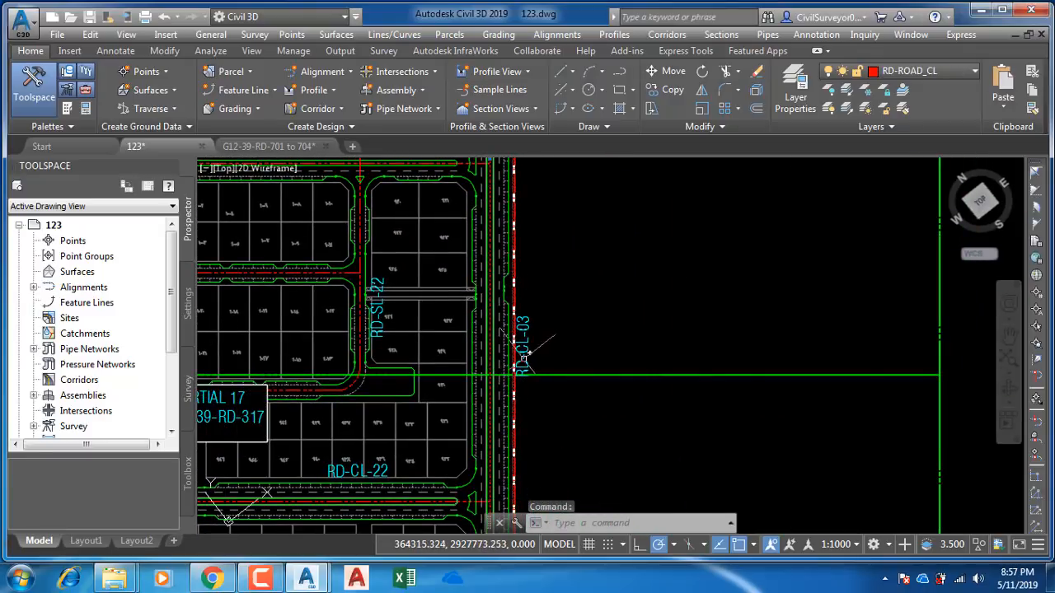
{"action": "scroll", "coordinate": [528, 354], "scroll_direction": "down", "scroll_amount": 6}
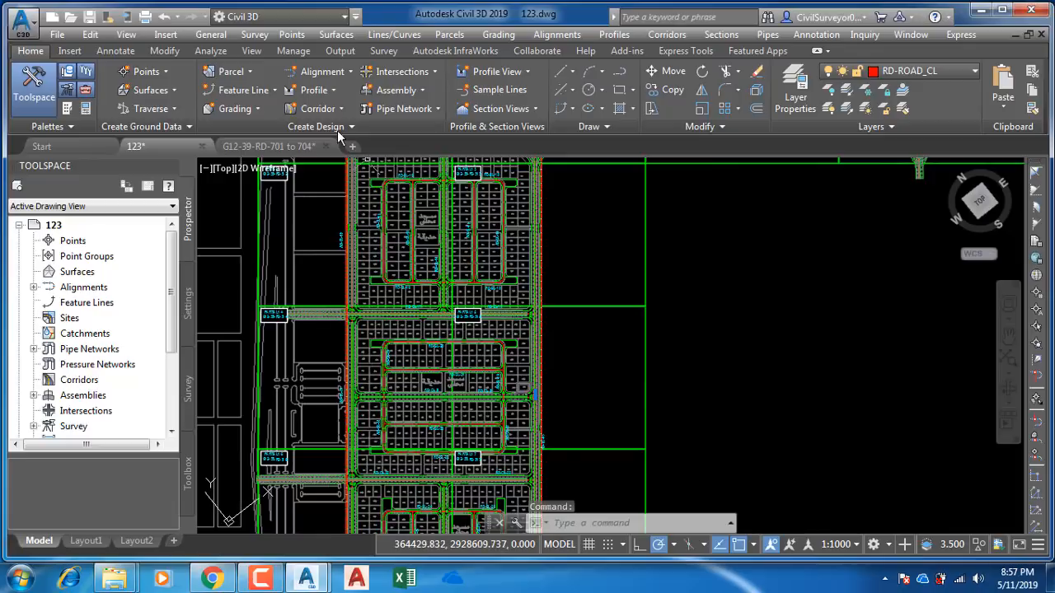
{"action": "middle_click_drag", "start_coordinate": [534, 200], "coordinate": [513, 324]}
{"action": "key", "text": "Escape"}
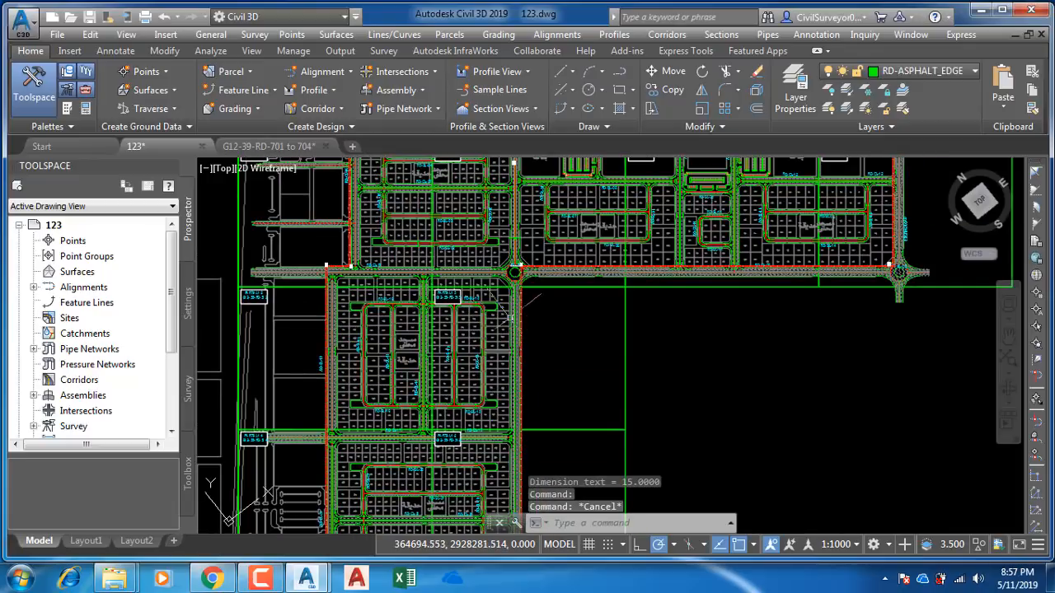
{"action": "left_click", "coordinate": [346, 71]}
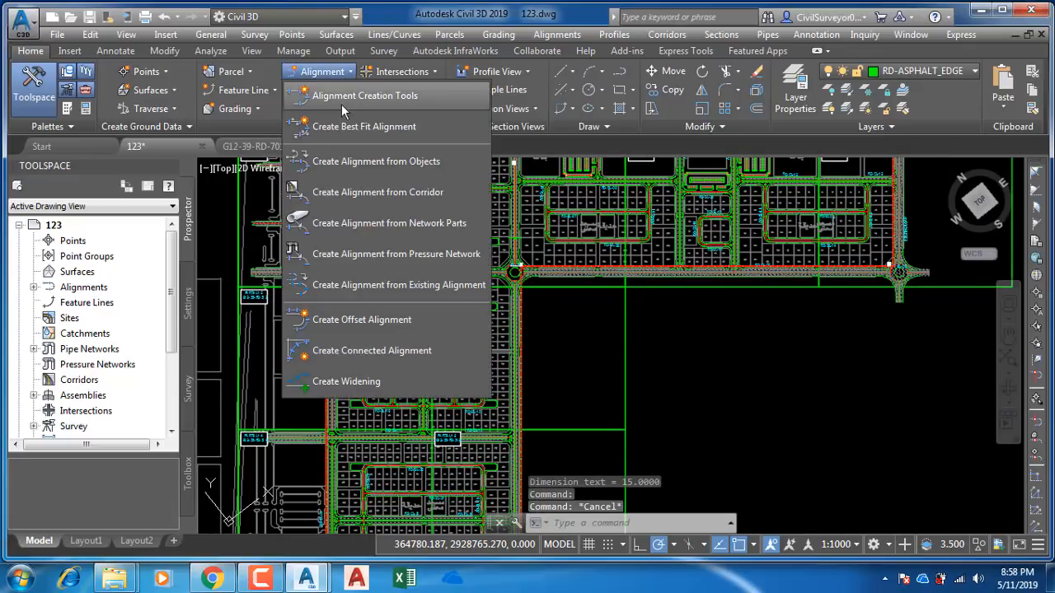
{"action": "left_click", "coordinate": [365, 163]}
{"action": "scroll", "coordinate": [482, 289], "scroll_direction": "up", "scroll_amount": 3}
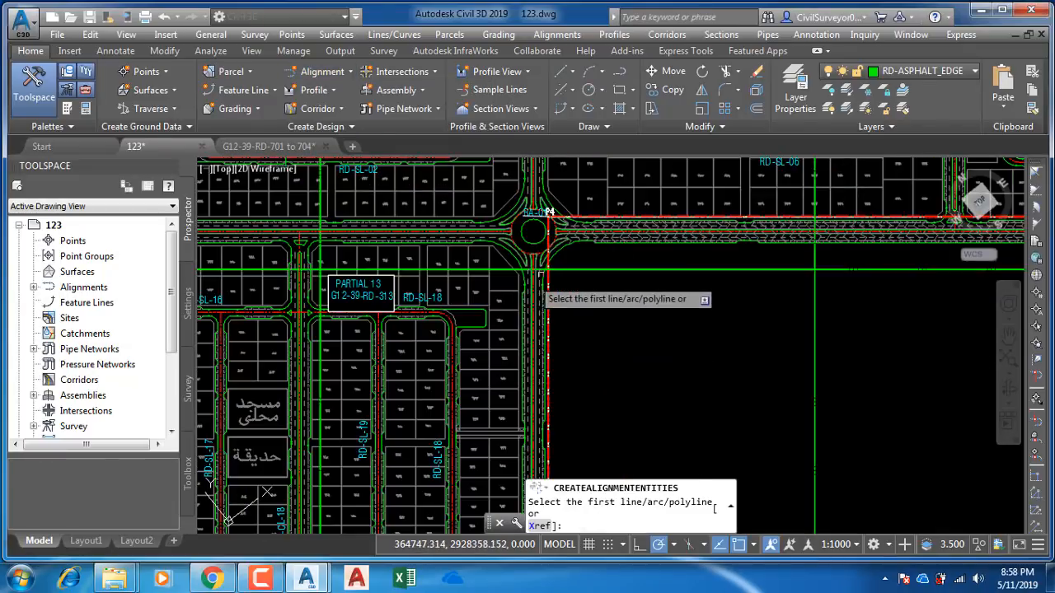
{"action": "scroll", "coordinate": [534, 260], "scroll_direction": "up", "scroll_amount": 3}
{"action": "scroll", "coordinate": [534, 260], "scroll_direction": "up", "scroll_amount": 2}
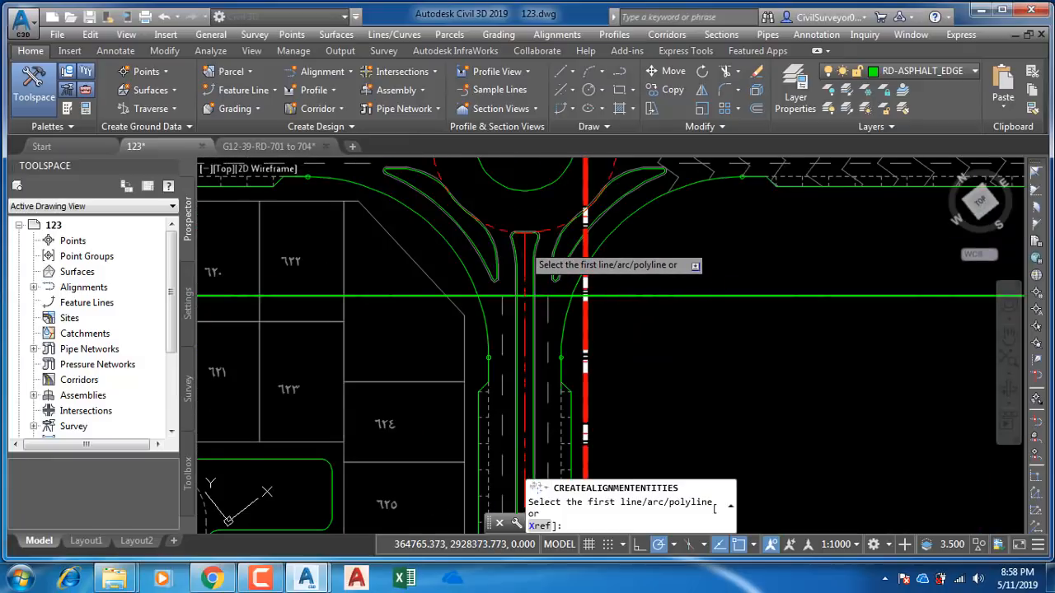
{"action": "left_click", "coordinate": [523, 244]}
{"action": "key", "text": "Return"}
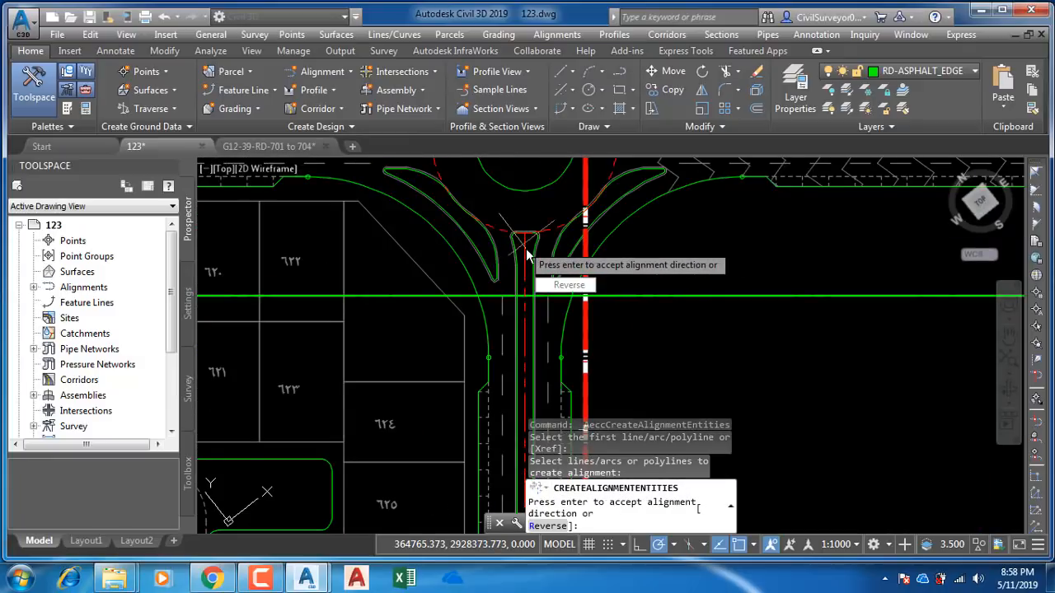
{"action": "middle_click_drag", "start_coordinate": [557, 342], "coordinate": [498, 188]}
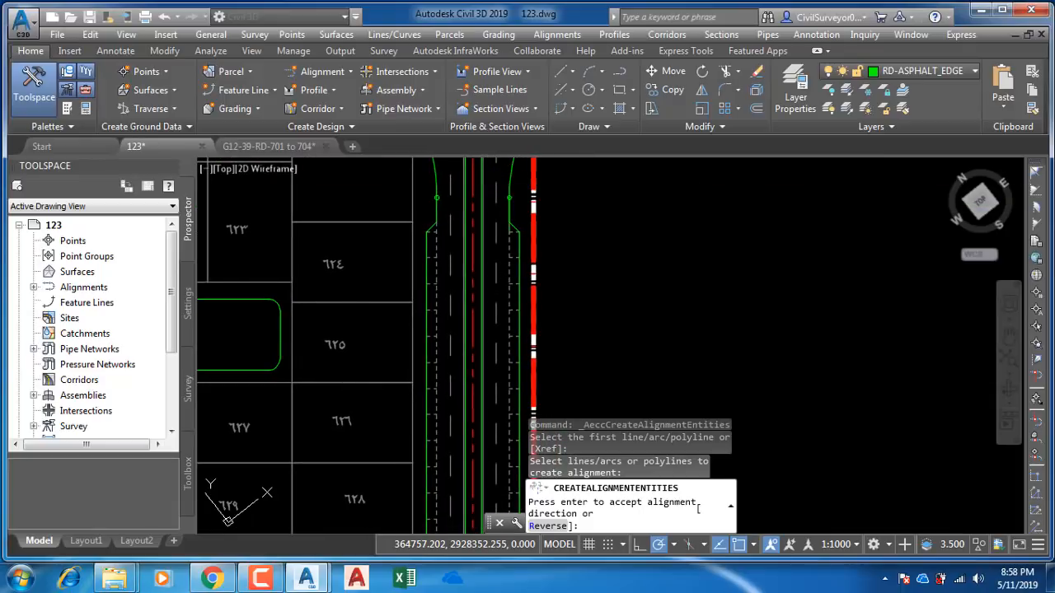
{"action": "key", "text": "Return"}
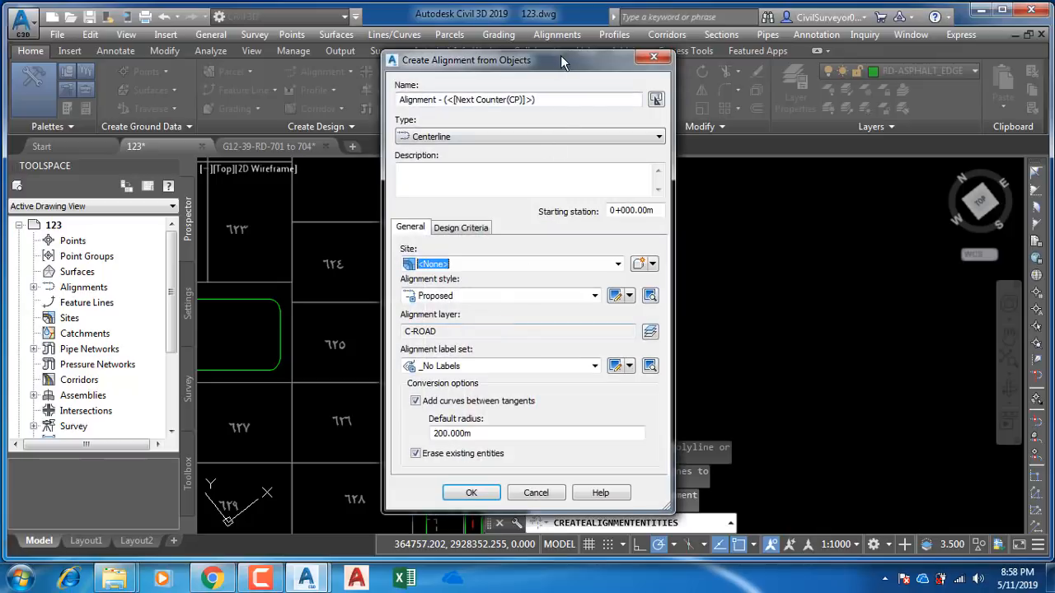
Step: Create the alignment as cl-03 with the "Major and Minor only" label set and no curves added between tangents
{"action": "left_click_drag", "start_coordinate": [560, 55], "coordinate": [862, 108]}
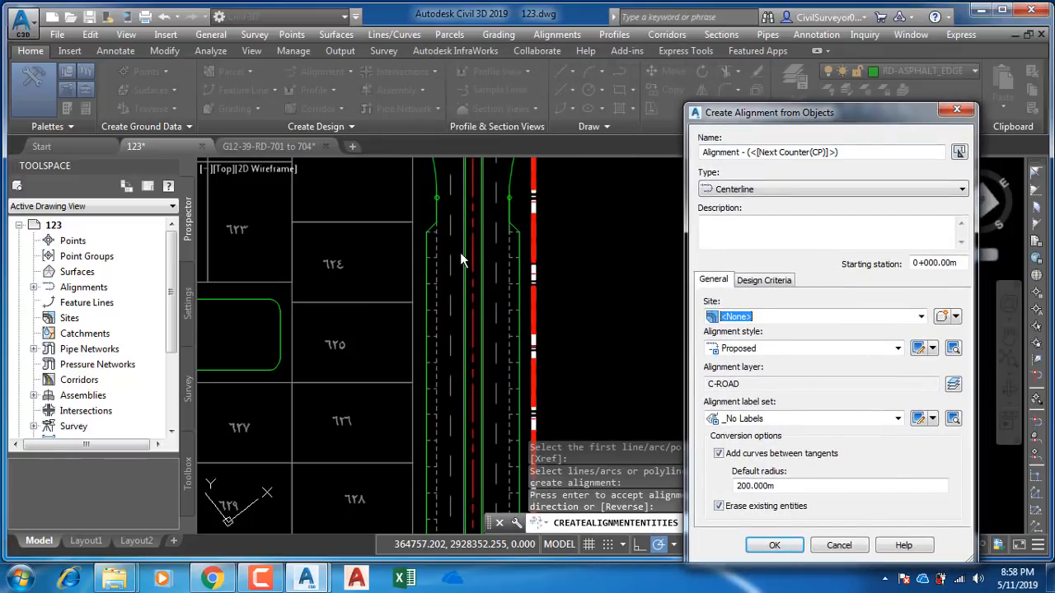
{"action": "left_click_drag", "start_coordinate": [840, 152], "coordinate": [700, 152]}
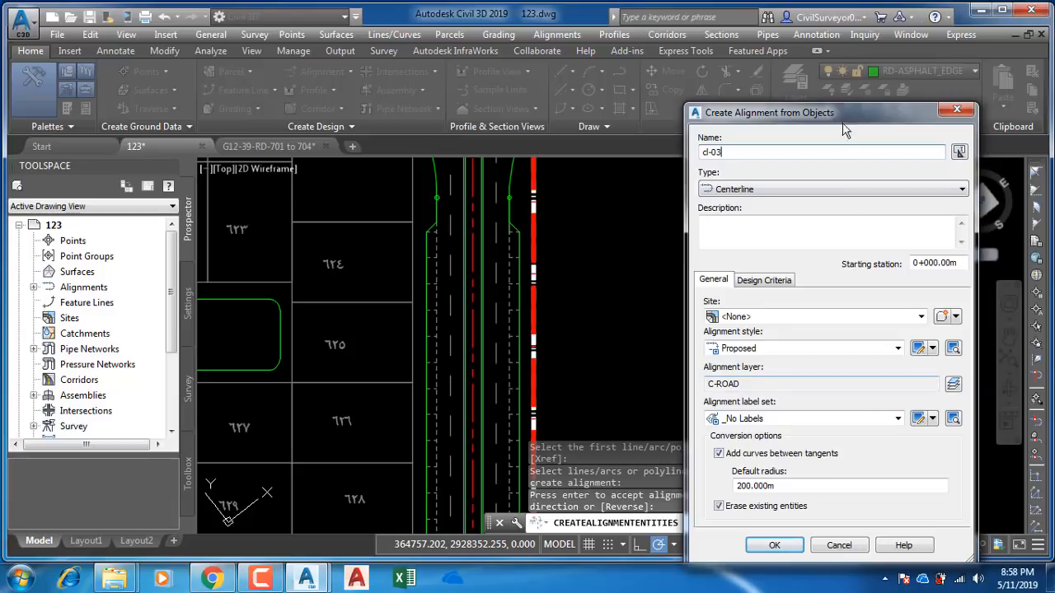
{"action": "left_click_drag", "start_coordinate": [842, 117], "coordinate": [736, 27]}
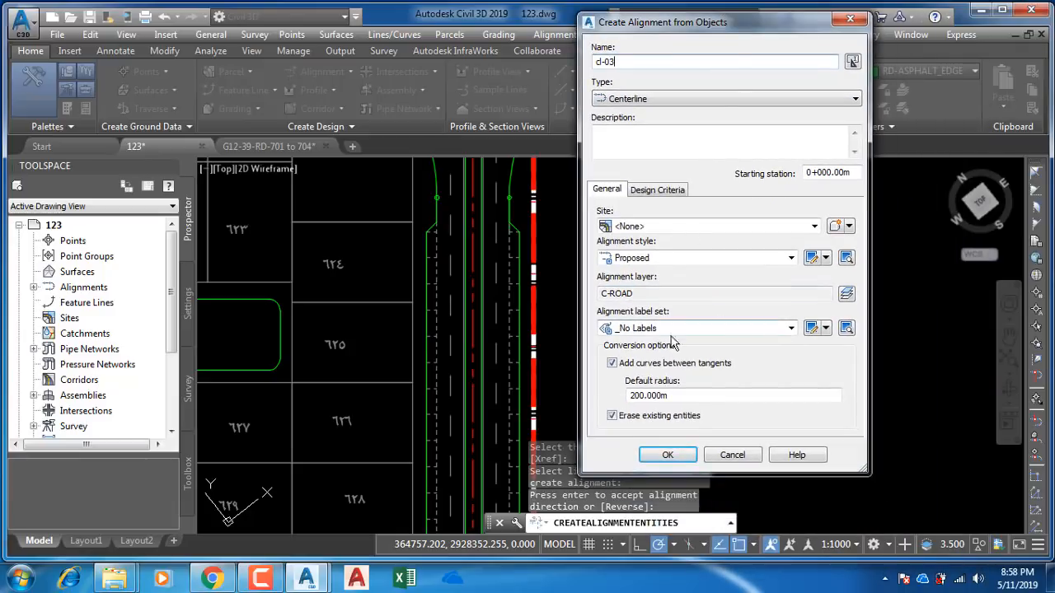
{"action": "left_click", "coordinate": [791, 328]}
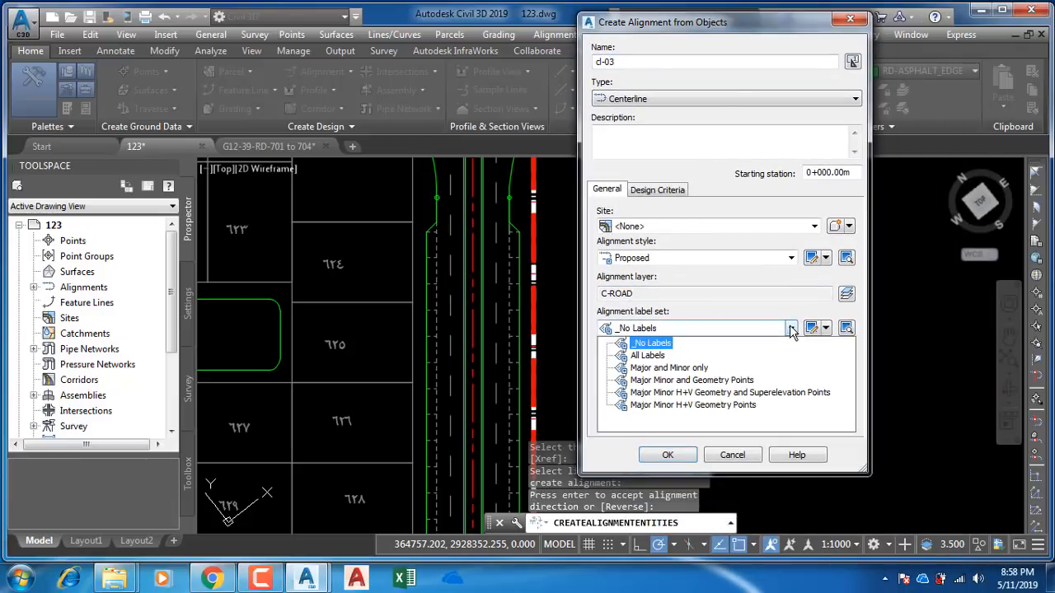
{"action": "left_click", "coordinate": [663, 371]}
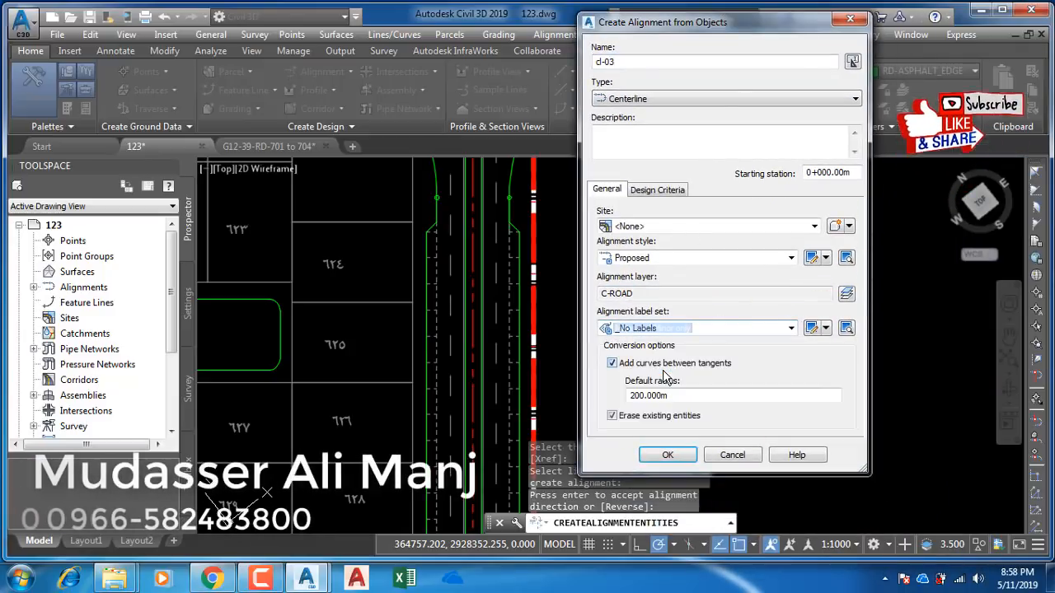
{"action": "left_click", "coordinate": [611, 363]}
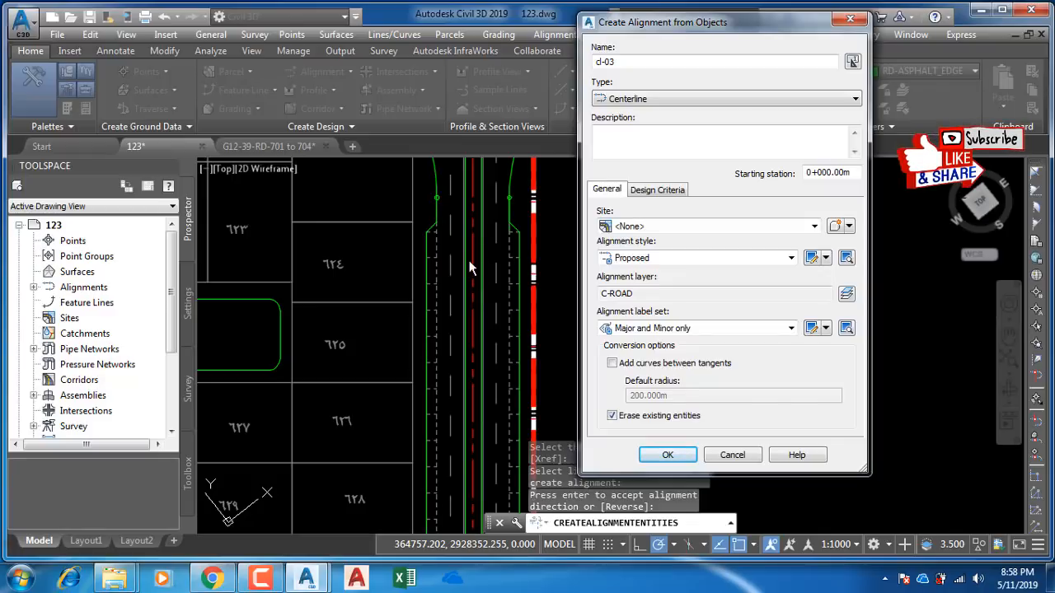
{"action": "left_click", "coordinate": [666, 455]}
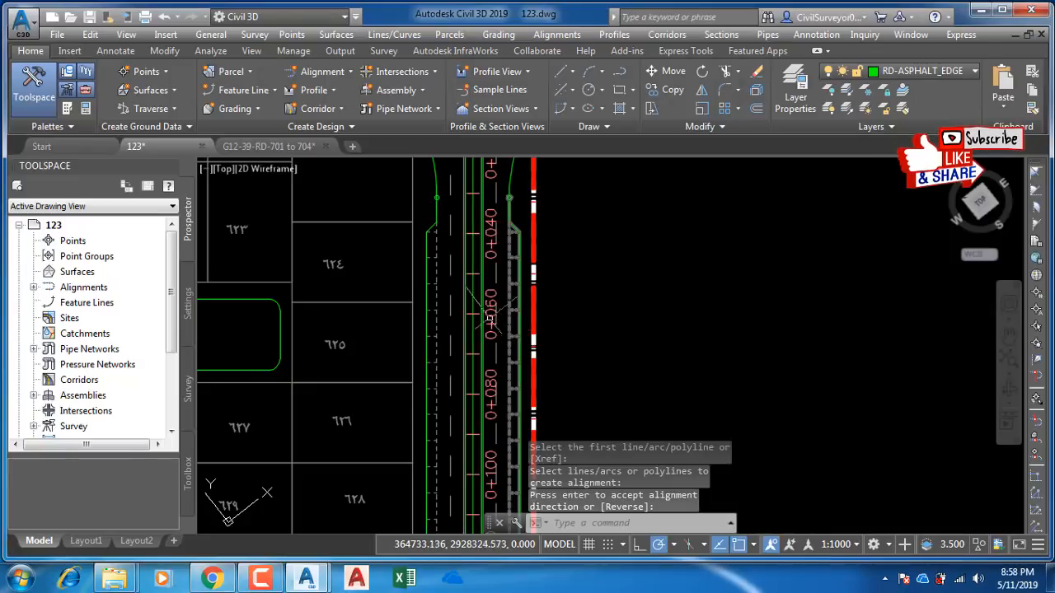
Step: Examine the station labels along alignment cl-03, from its start at roundabout RA-01 down the road
{"action": "scroll", "coordinate": [480, 302], "scroll_direction": "up", "scroll_amount": 3}
{"action": "left_click", "coordinate": [510, 291]}
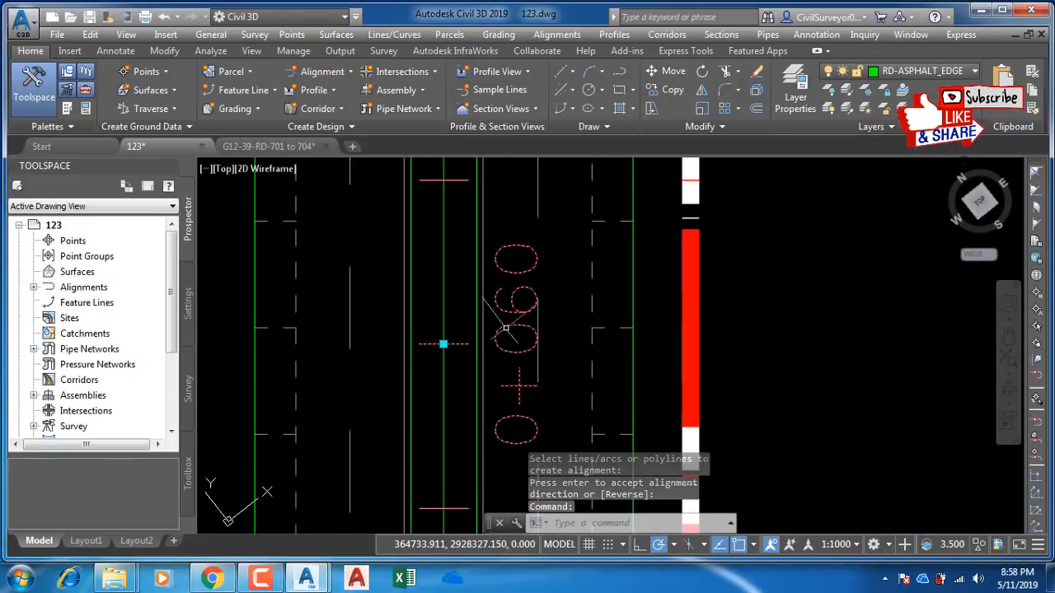
{"action": "scroll", "coordinate": [510, 292], "scroll_direction": "down", "scroll_amount": 2}
{"action": "scroll", "coordinate": [510, 291], "scroll_direction": "down", "scroll_amount": 3}
{"action": "scroll", "coordinate": [526, 295], "scroll_direction": "up", "scroll_amount": 5}
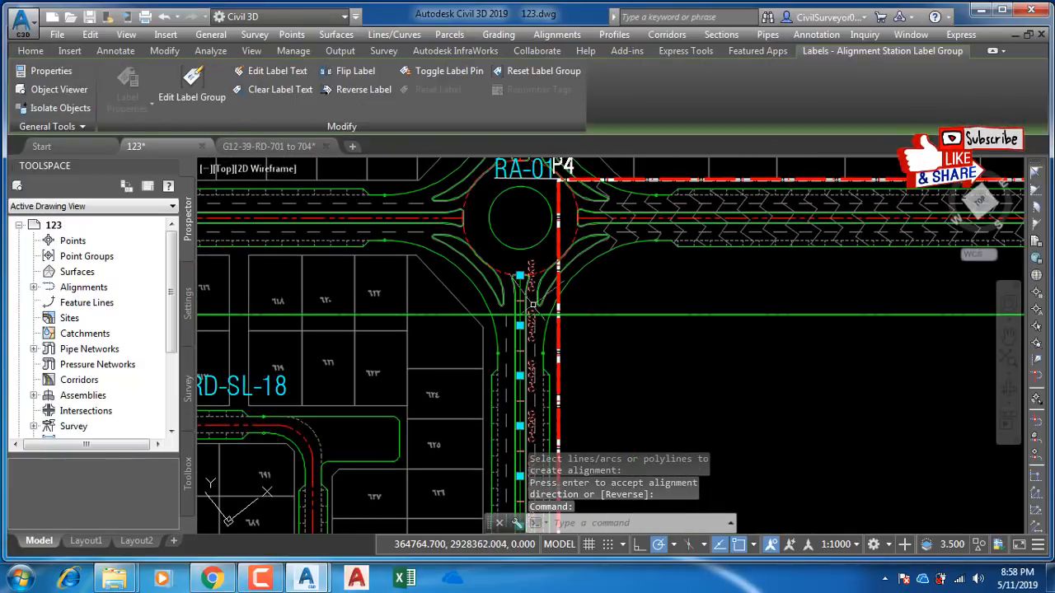
{"action": "scroll", "coordinate": [526, 295], "scroll_direction": "down", "scroll_amount": 5}
{"action": "scroll", "coordinate": [535, 327], "scroll_direction": "up", "scroll_amount": 5}
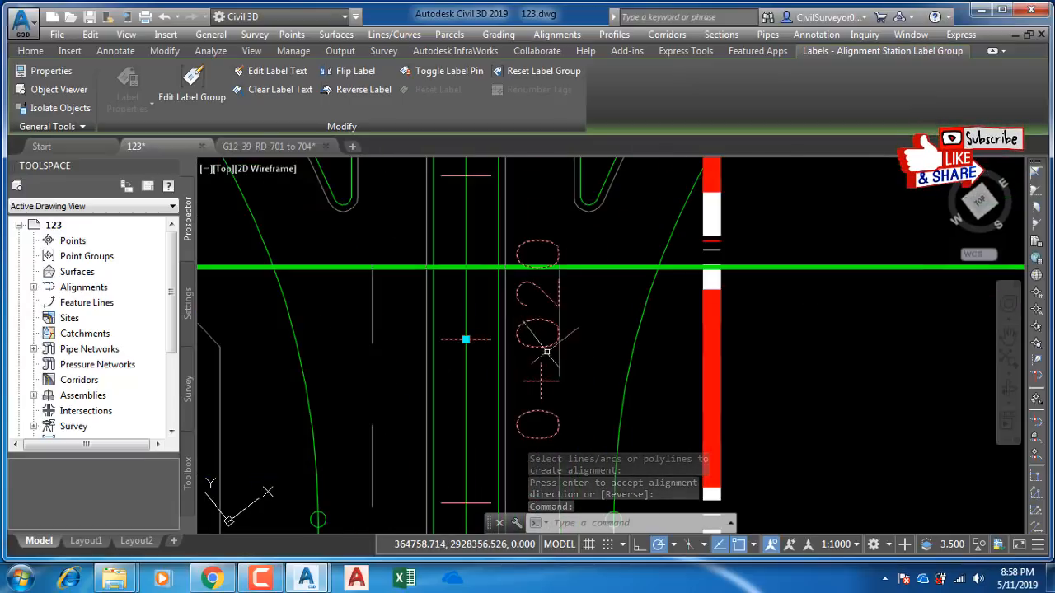
{"action": "middle_click_drag", "start_coordinate": [535, 351], "coordinate": [537, 356]}
{"action": "key", "text": "Escape"}
{"action": "scroll", "coordinate": [535, 306], "scroll_direction": "down", "scroll_amount": 5}
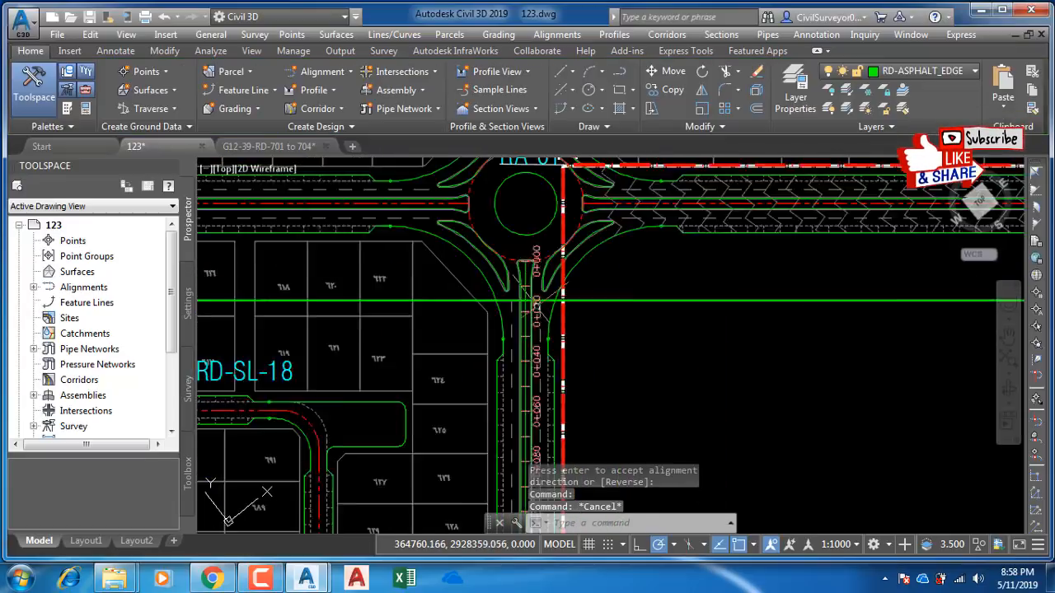
{"action": "scroll", "coordinate": [535, 310], "scroll_direction": "up", "scroll_amount": 5}
{"action": "scroll", "coordinate": [540, 301], "scroll_direction": "down", "scroll_amount": 4}
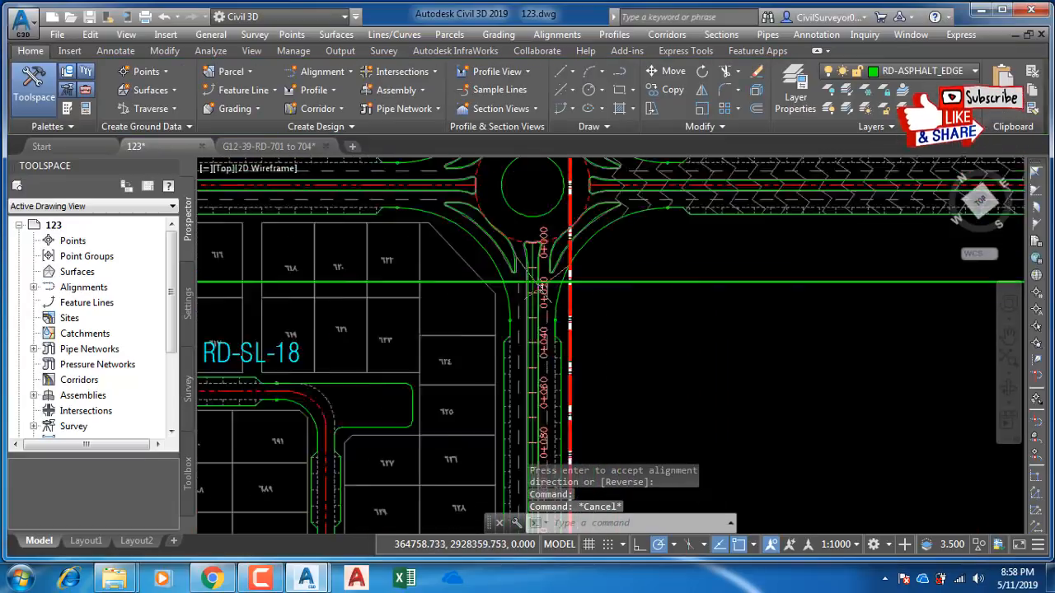
{"action": "scroll", "coordinate": [552, 281], "scroll_direction": "down", "scroll_amount": 3}
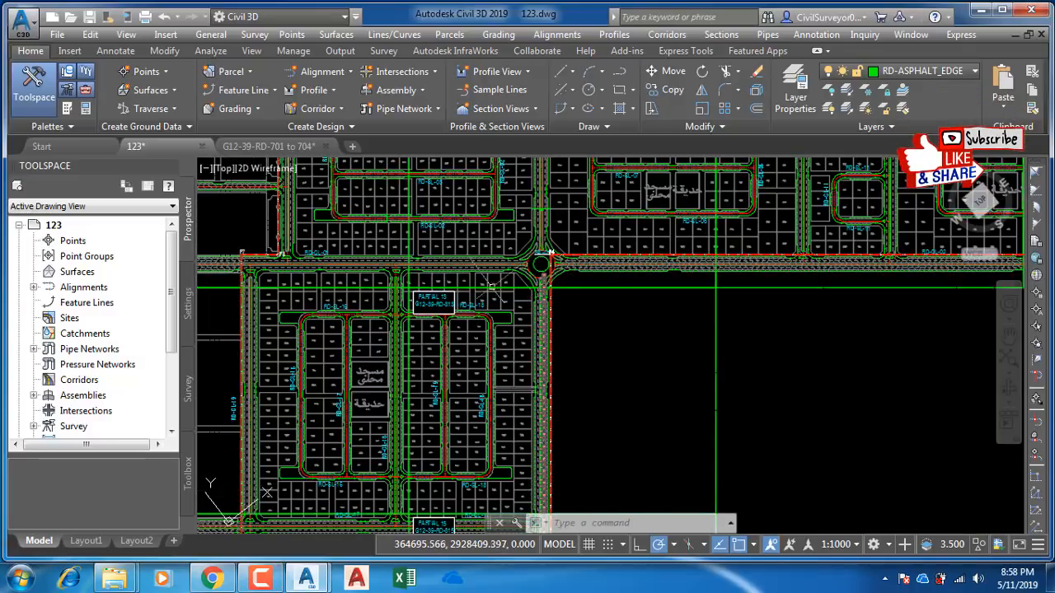
Step: Inspect the road layout around roundabout RA-01 and follow road RD-CL-04 upward to check its name label and centreline polyline
{"action": "middle_click_drag", "start_coordinate": [552, 253], "coordinate": [604, 224]}
{"action": "scroll", "coordinate": [583, 299], "scroll_direction": "down", "scroll_amount": 2}
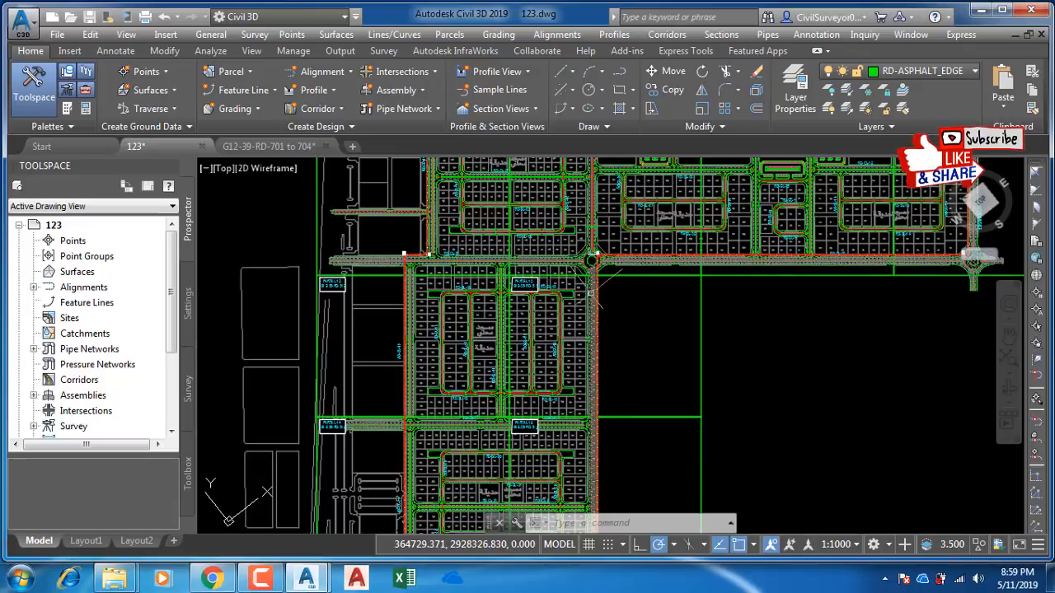
{"action": "scroll", "coordinate": [594, 306], "scroll_direction": "down", "scroll_amount": 2}
{"action": "middle_click_drag", "start_coordinate": [595, 309], "coordinate": [563, 213]}
{"action": "scroll", "coordinate": [564, 347], "scroll_direction": "up", "scroll_amount": 4}
{"action": "mouse_move", "coordinate": [584, 341]}
{"action": "middle_mouse_down"}
{"action": "mouse_move", "coordinate": [650, 365]}
{"action": "mouse_move", "coordinate": [713, 410]}
{"action": "middle_mouse_up"}
{"action": "scroll", "coordinate": [712, 409], "scroll_direction": "down", "scroll_amount": 4}
{"action": "middle_click_drag", "start_coordinate": [704, 335], "coordinate": [629, 488]}
{"action": "scroll", "coordinate": [609, 416], "scroll_direction": "up", "scroll_amount": 4}
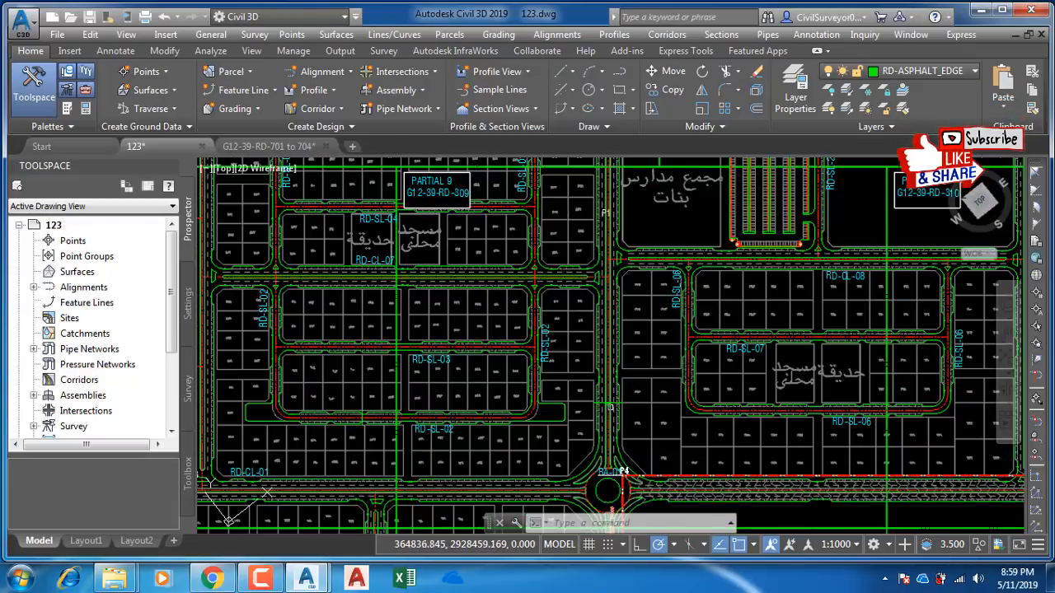
{"action": "middle_click_drag", "start_coordinate": [604, 209], "coordinate": [610, 328]}
{"action": "scroll", "coordinate": [610, 313], "scroll_direction": "up", "scroll_amount": 4}
{"action": "scroll", "coordinate": [608, 280], "scroll_direction": "down", "scroll_amount": 4}
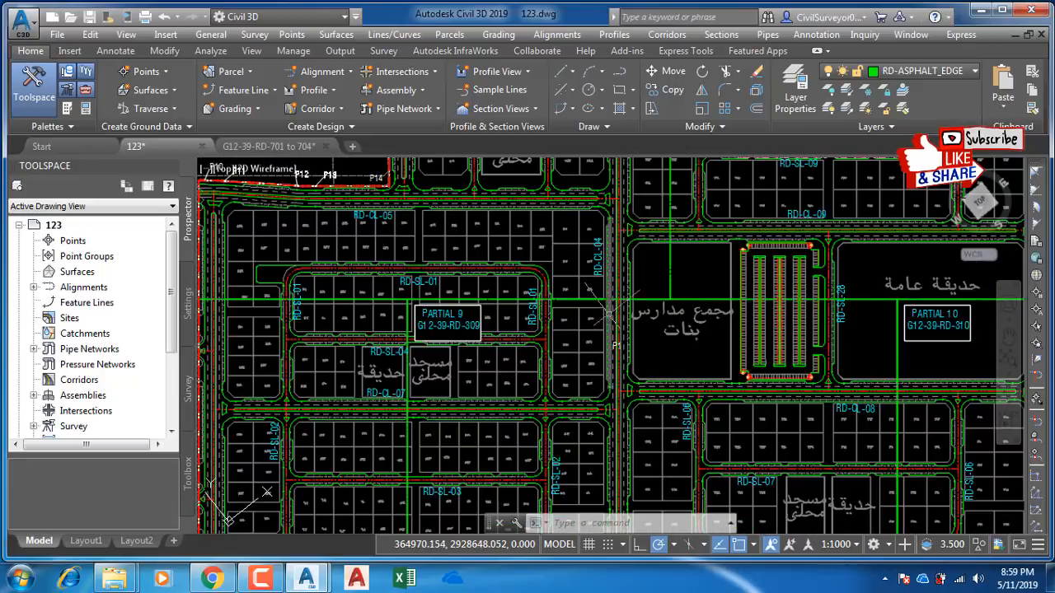
{"action": "scroll", "coordinate": [608, 255], "scroll_direction": "up", "scroll_amount": 4}
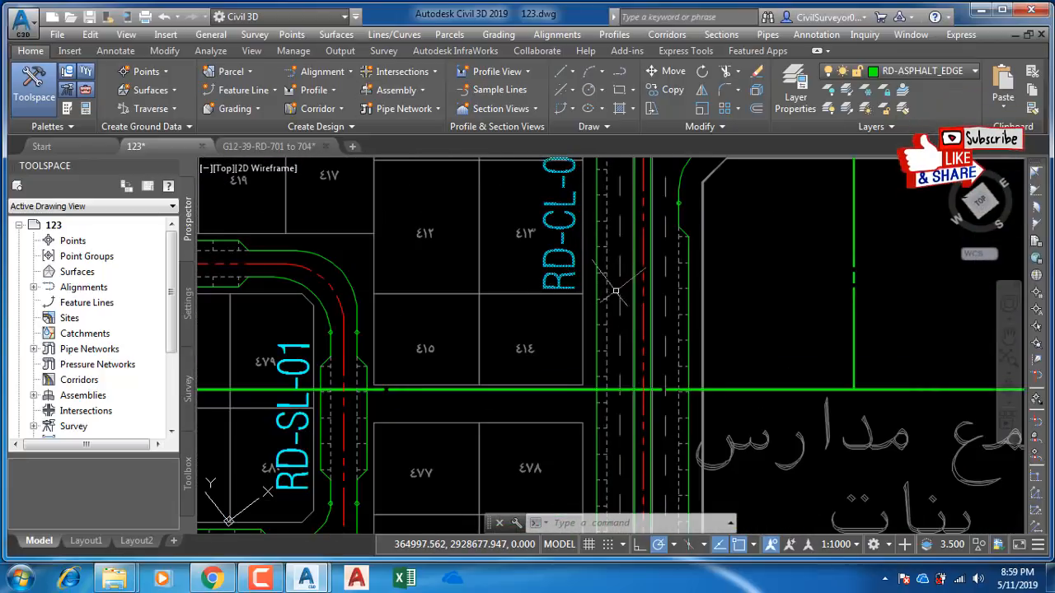
{"action": "middle_click_drag", "start_coordinate": [646, 274], "coordinate": [536, 241]}
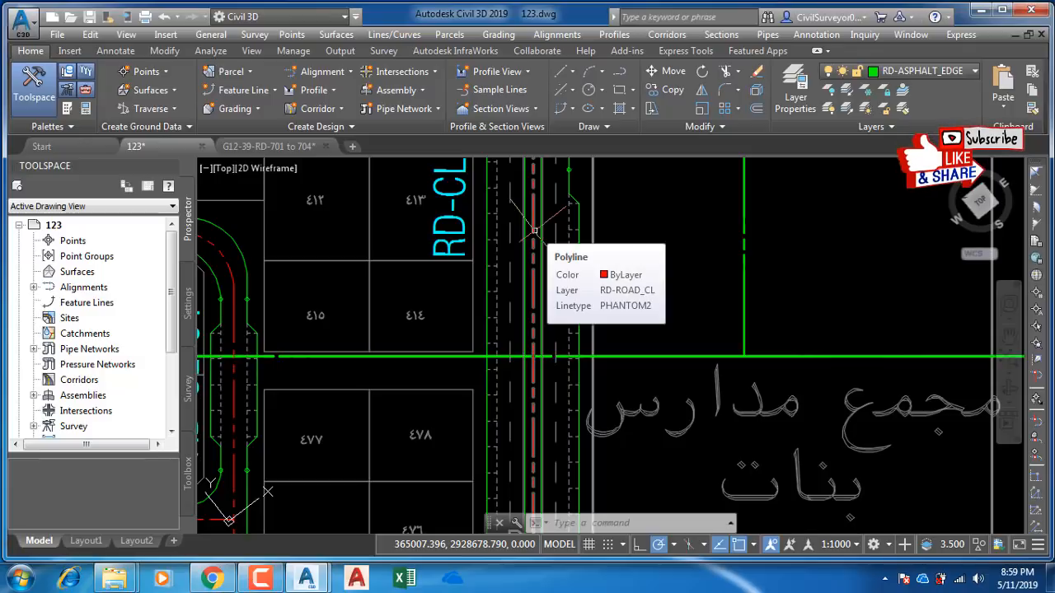
{"action": "left_click", "coordinate": [259, 580]}
{"action": "left_click", "coordinate": [258, 579]}
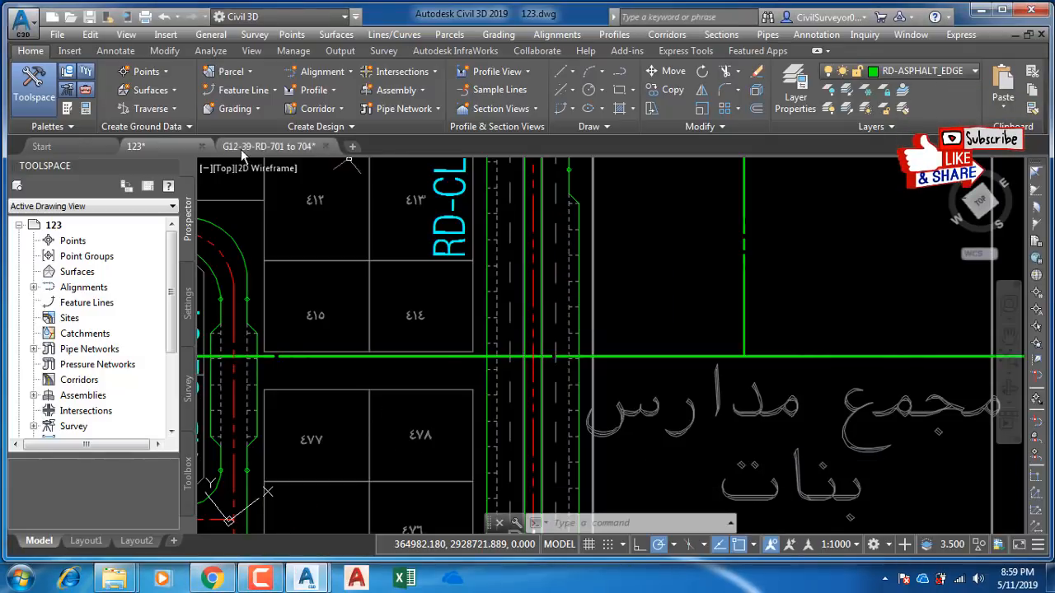
Step: Start an alignment from objects using the RD-CL-04 centreline polyline, picked just above roundabout RA-01
{"action": "left_click", "coordinate": [320, 72]}
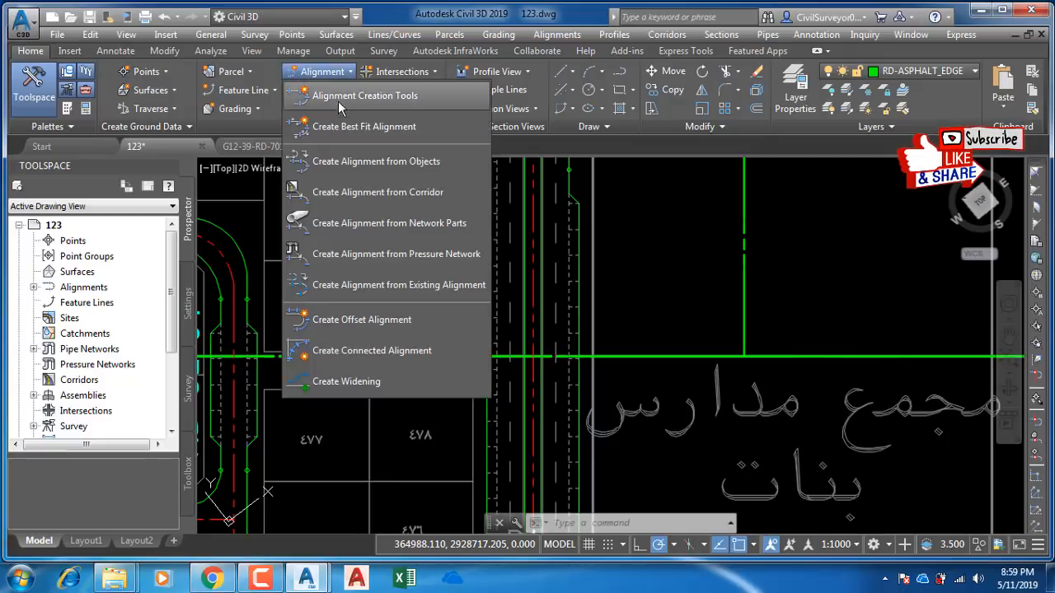
{"action": "left_click", "coordinate": [356, 163]}
{"action": "scroll", "coordinate": [572, 248], "scroll_direction": "down", "scroll_amount": 6}
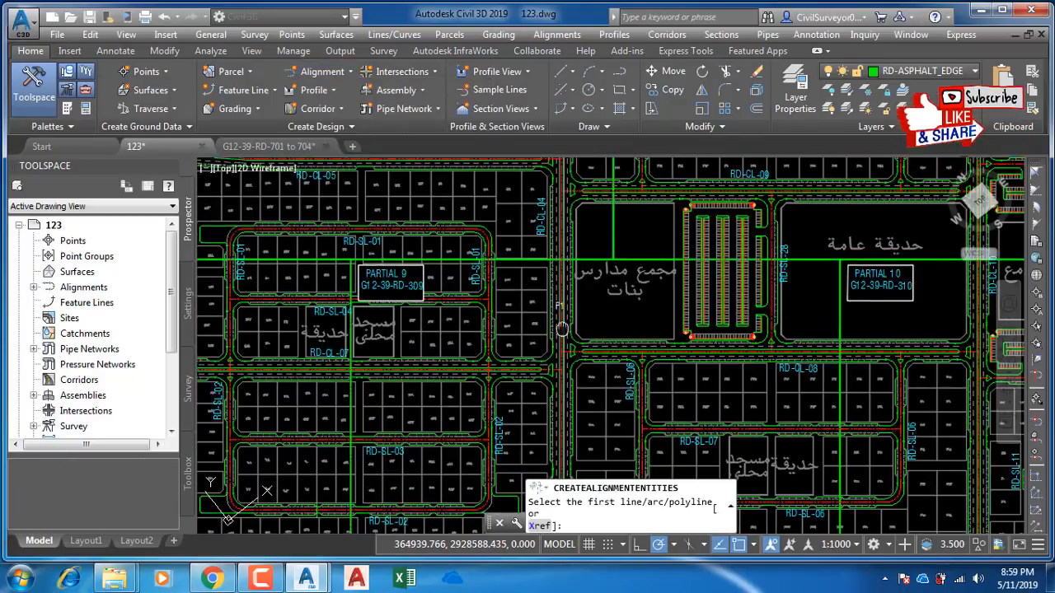
{"action": "middle_click_drag", "start_coordinate": [564, 331], "coordinate": [523, 194]}
{"action": "scroll", "coordinate": [522, 214], "scroll_direction": "down", "scroll_amount": 2}
{"action": "middle_click_drag", "start_coordinate": [517, 349], "coordinate": [516, 406]}
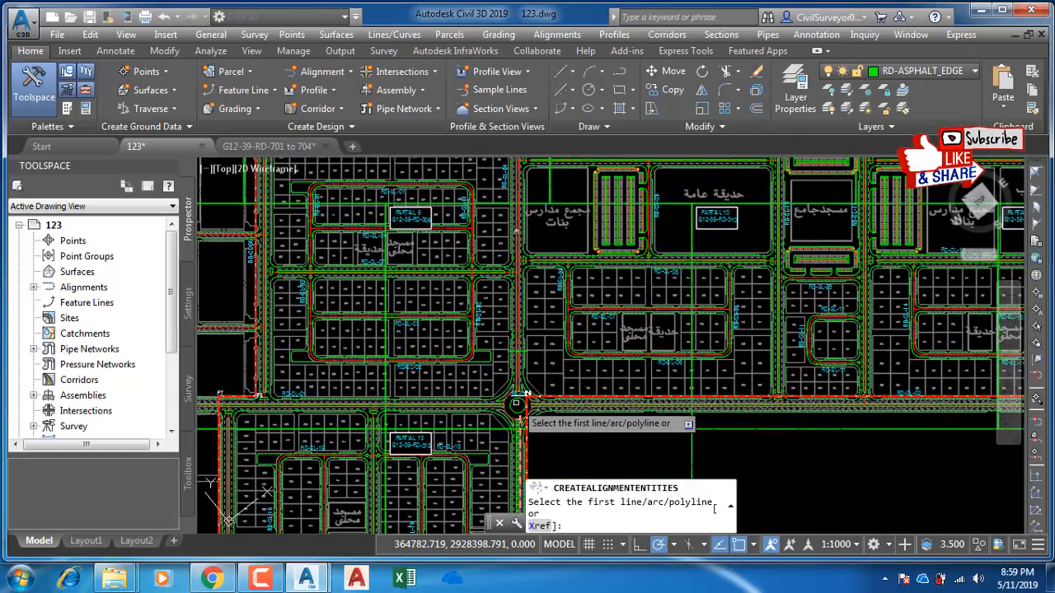
{"action": "middle_click_drag", "start_coordinate": [515, 254], "coordinate": [510, 399]}
{"action": "mouse_move", "coordinate": [509, 216]}
{"action": "middle_mouse_down"}
{"action": "mouse_move", "coordinate": [517, 318]}
{"action": "mouse_move", "coordinate": [508, 194]}
{"action": "middle_mouse_up"}
{"action": "scroll", "coordinate": [508, 206], "scroll_direction": "up", "scroll_amount": 7}
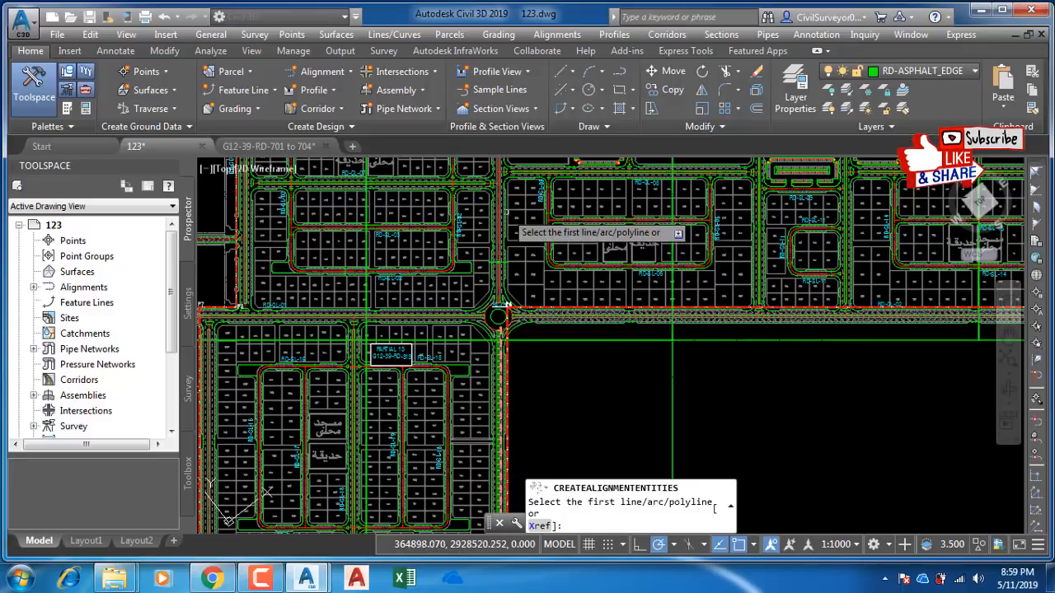
{"action": "left_click", "coordinate": [483, 331]}
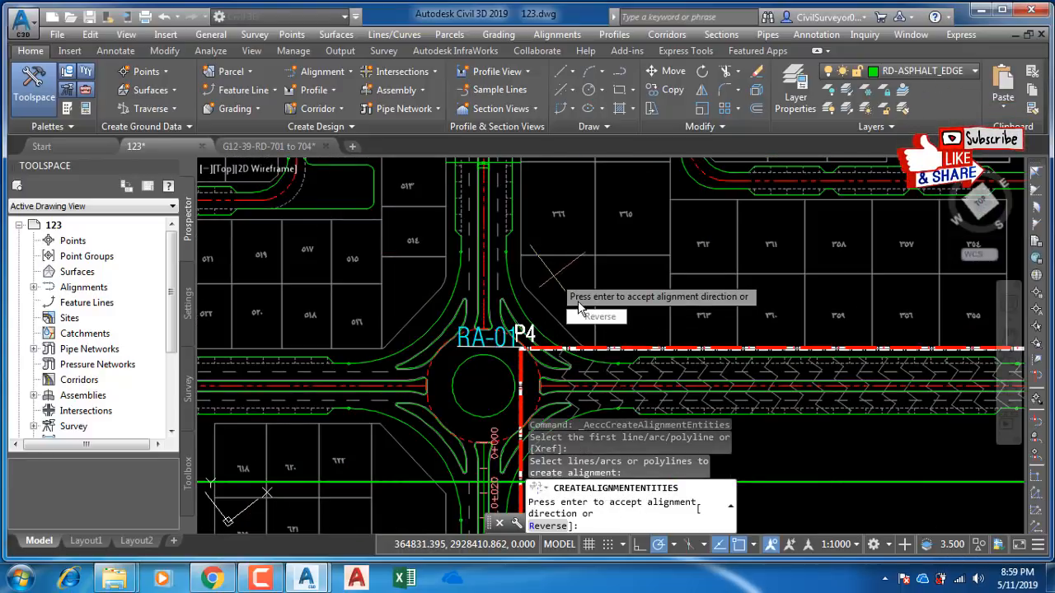
Step: Accept the alignment direction and create the alignment as cl-04 without adding curves between tangents
{"action": "key", "text": "Return"}
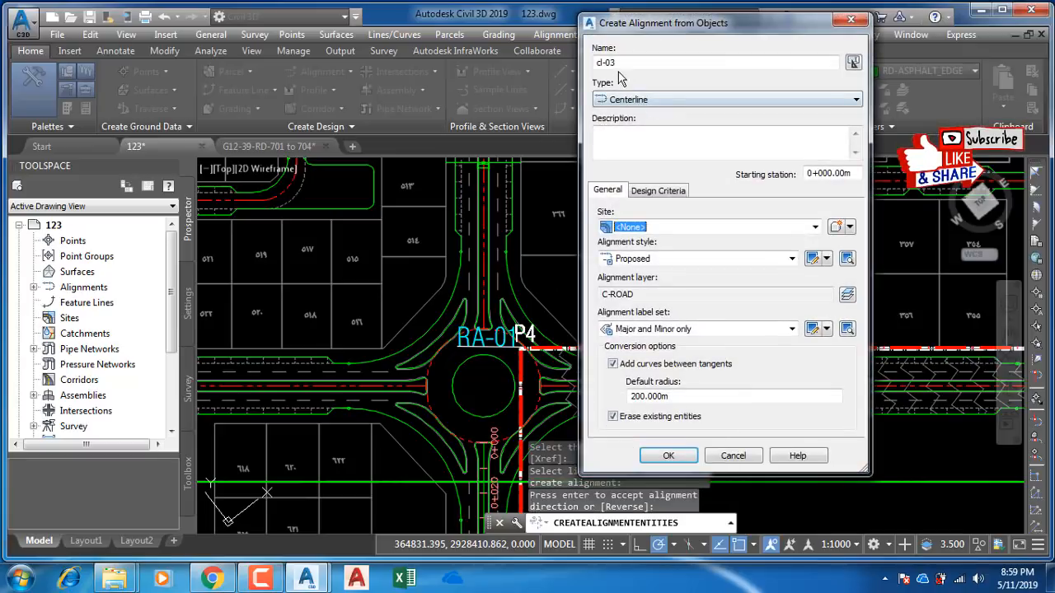
{"action": "key", "text": "BackSpace"}
{"action": "type", "text": "4"}
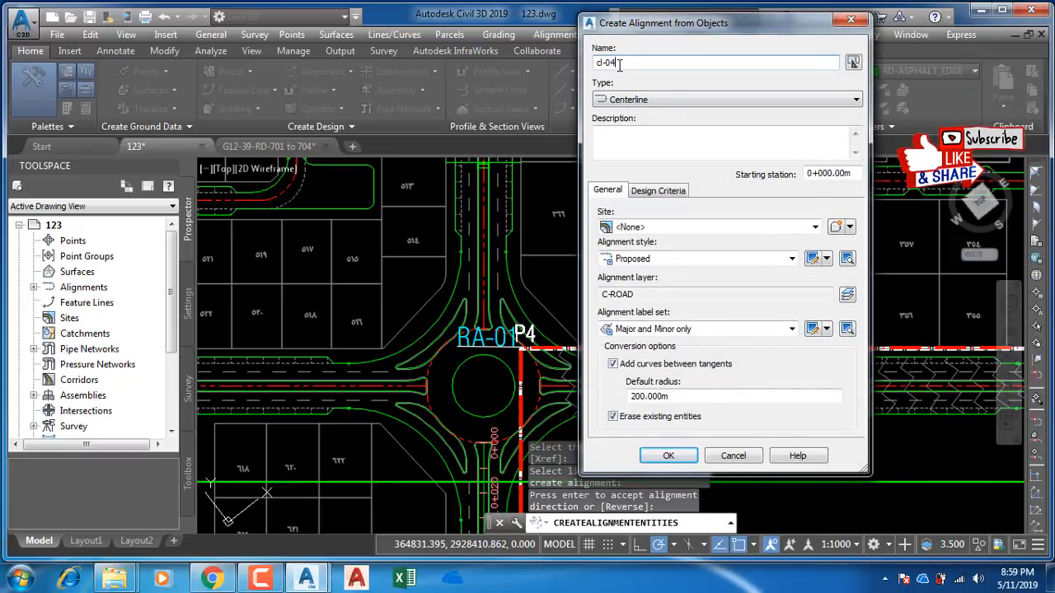
{"action": "left_click", "coordinate": [613, 364]}
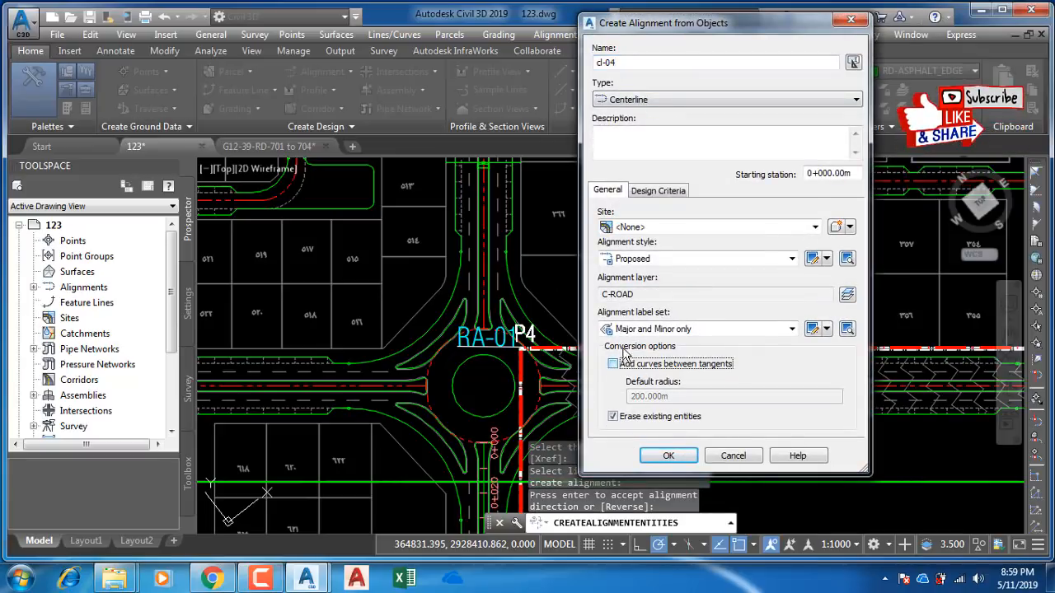
{"action": "left_click", "coordinate": [669, 456]}
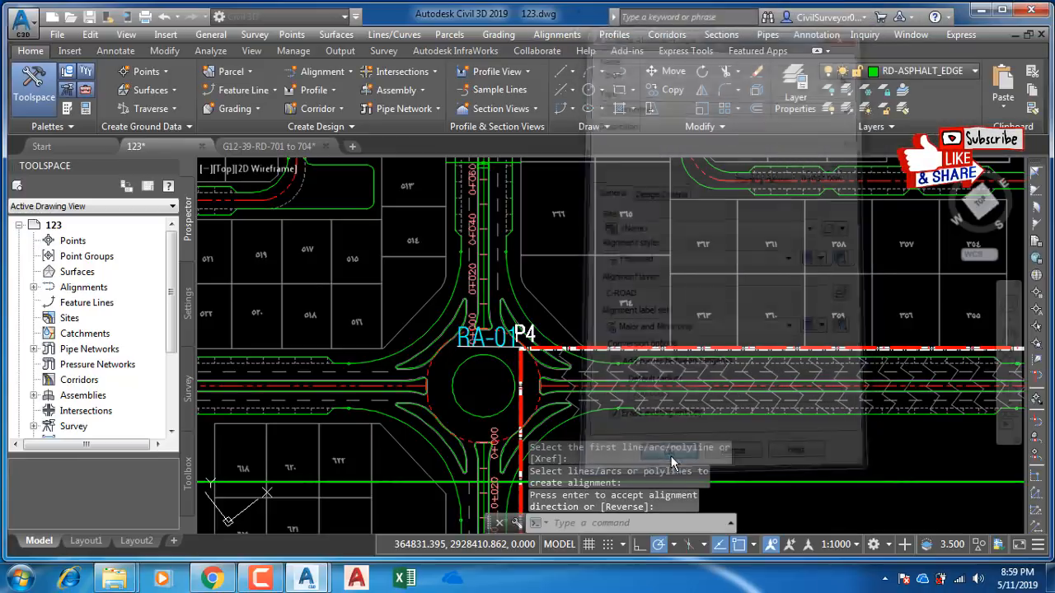
Step: Inspect the overall road plan around roundabout RA-01, including the station labels along road RD-SL-09
{"action": "scroll", "coordinate": [542, 357], "scroll_direction": "down", "scroll_amount": 5}
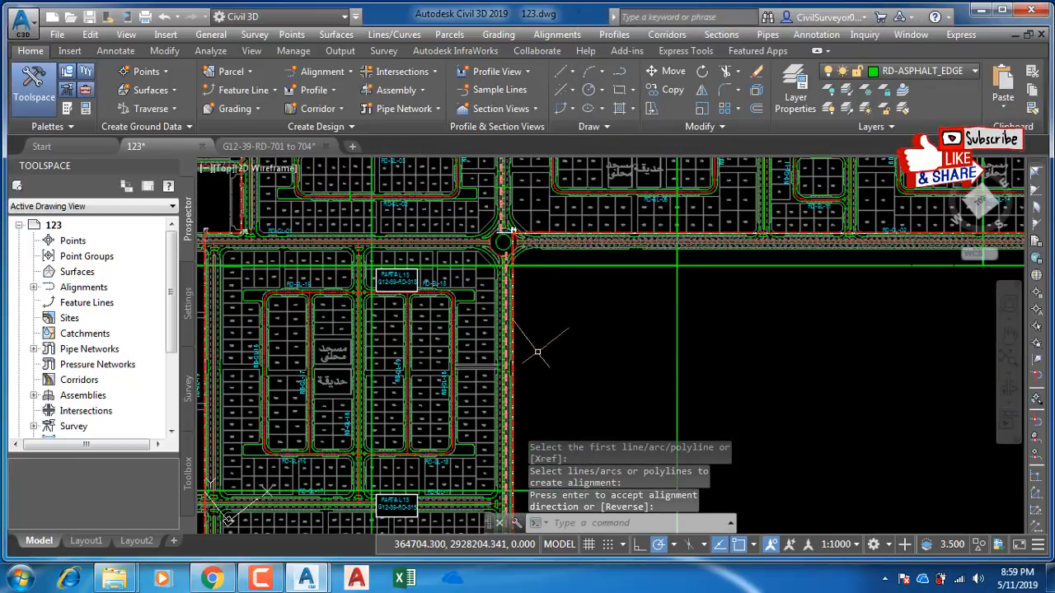
{"action": "scroll", "coordinate": [531, 339], "scroll_direction": "down", "scroll_amount": 3}
{"action": "scroll", "coordinate": [519, 297], "scroll_direction": "up", "scroll_amount": 10}
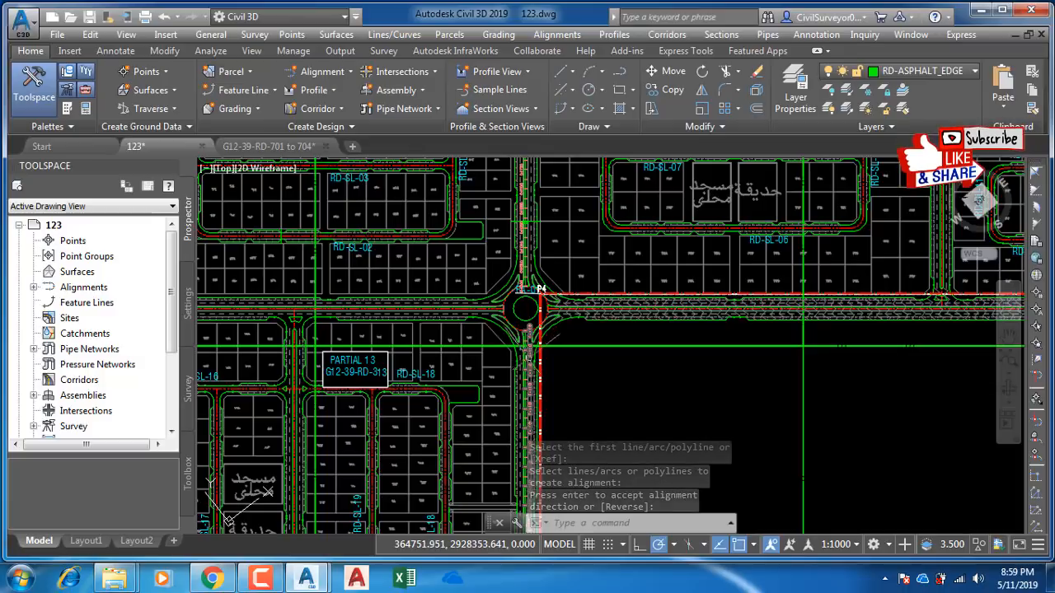
{"action": "scroll", "coordinate": [497, 446], "scroll_direction": "down", "scroll_amount": 7}
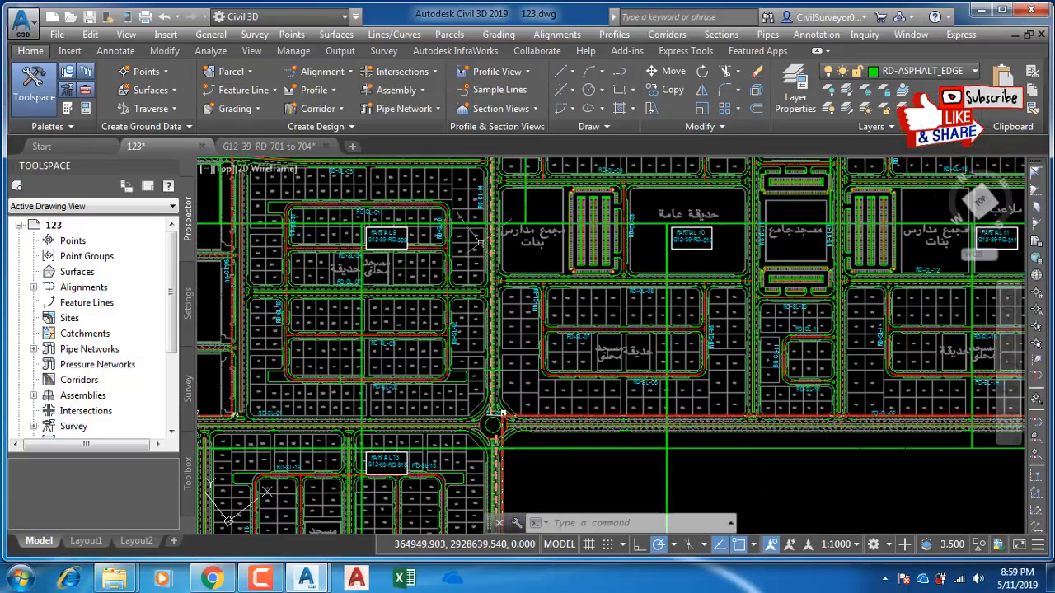
{"action": "middle_click_drag", "start_coordinate": [497, 253], "coordinate": [442, 475]}
{"action": "scroll", "coordinate": [537, 367], "scroll_direction": "up", "scroll_amount": 8}
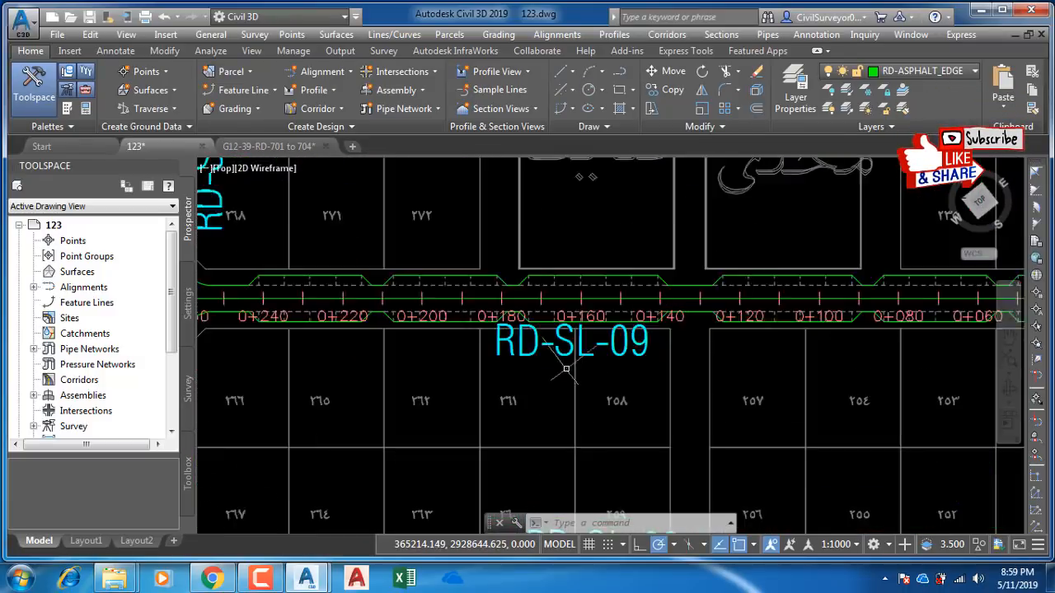
{"action": "scroll", "coordinate": [654, 342], "scroll_direction": "down", "scroll_amount": 8}
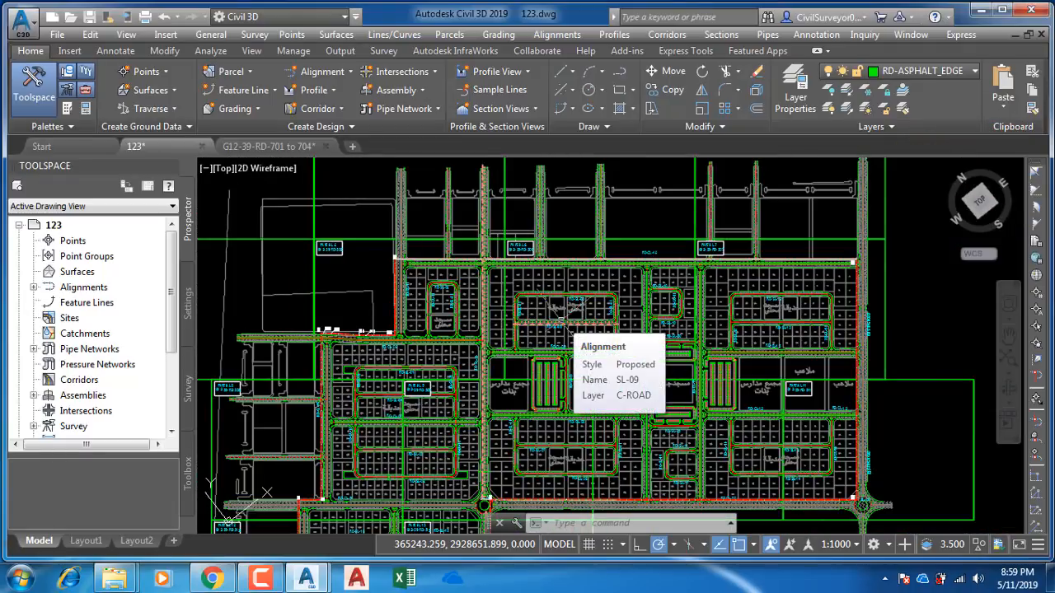
{"action": "middle_click_drag", "start_coordinate": [557, 312], "coordinate": [503, 250]}
{"action": "middle_click_drag", "start_coordinate": [373, 334], "coordinate": [386, 327]}
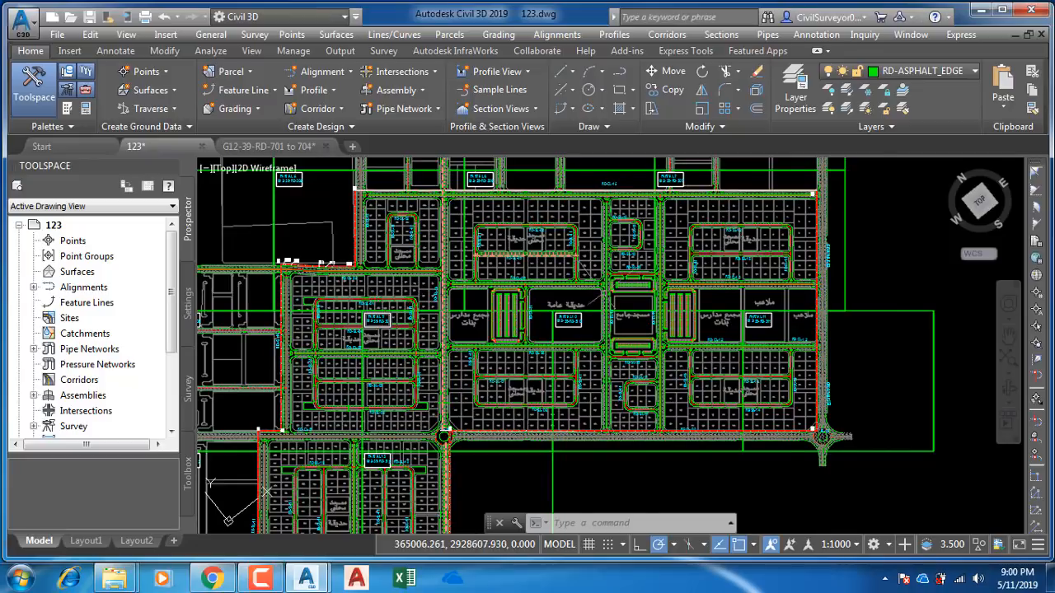
{"action": "scroll", "coordinate": [704, 216], "scroll_direction": "up", "scroll_amount": 4}
{"action": "scroll", "coordinate": [926, 308], "scroll_direction": "down", "scroll_amount": 5}
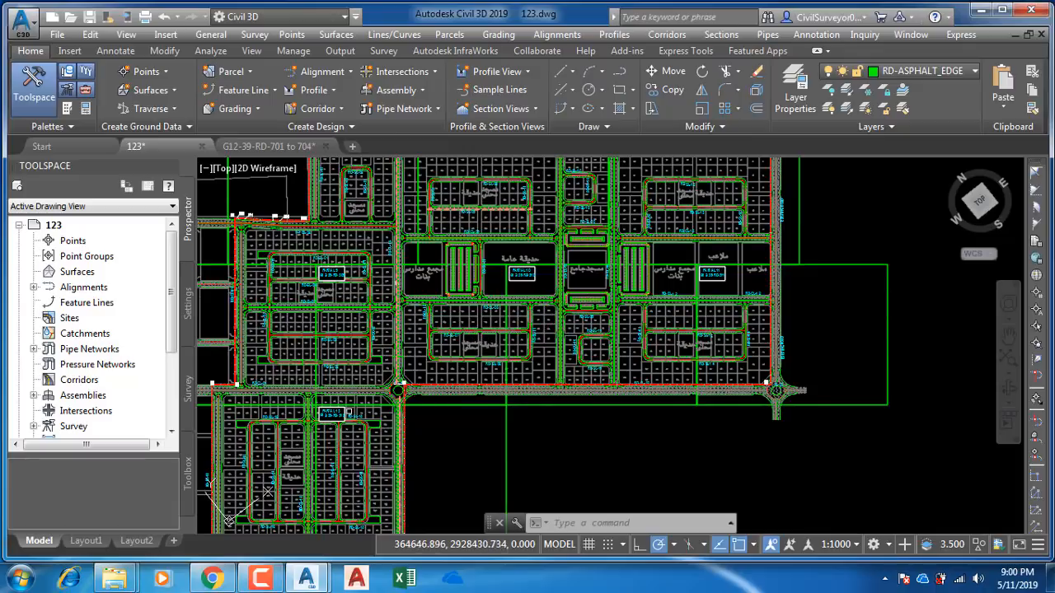
{"action": "middle_click_drag", "start_coordinate": [482, 430], "coordinate": [566, 431]}
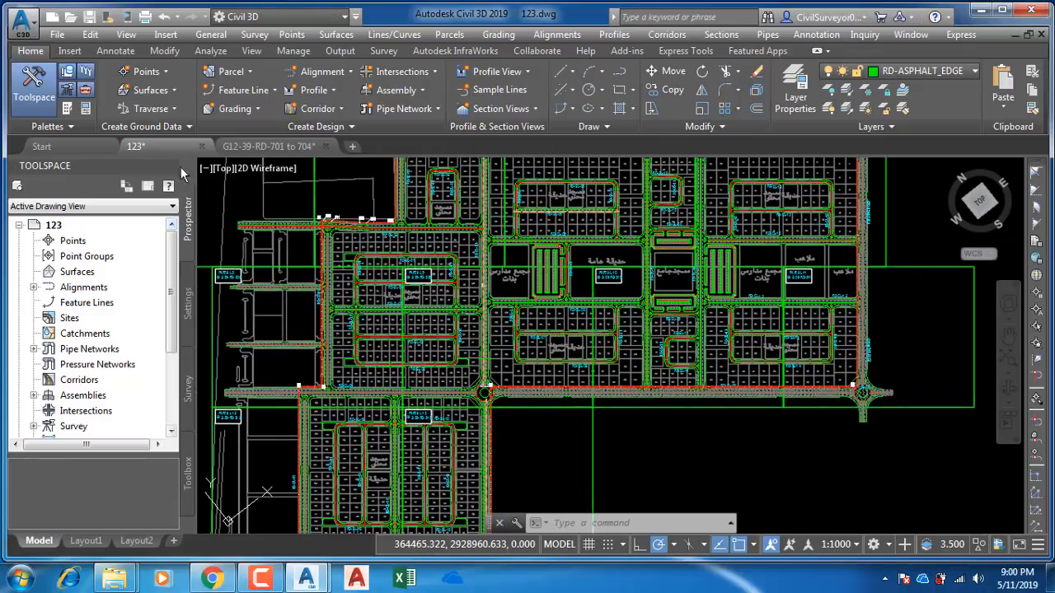
Step: Turn off the Toolbox, Settings, Prospector and Survey parts of the Toolspace so that it closes
{"action": "left_click", "coordinate": [188, 489]}
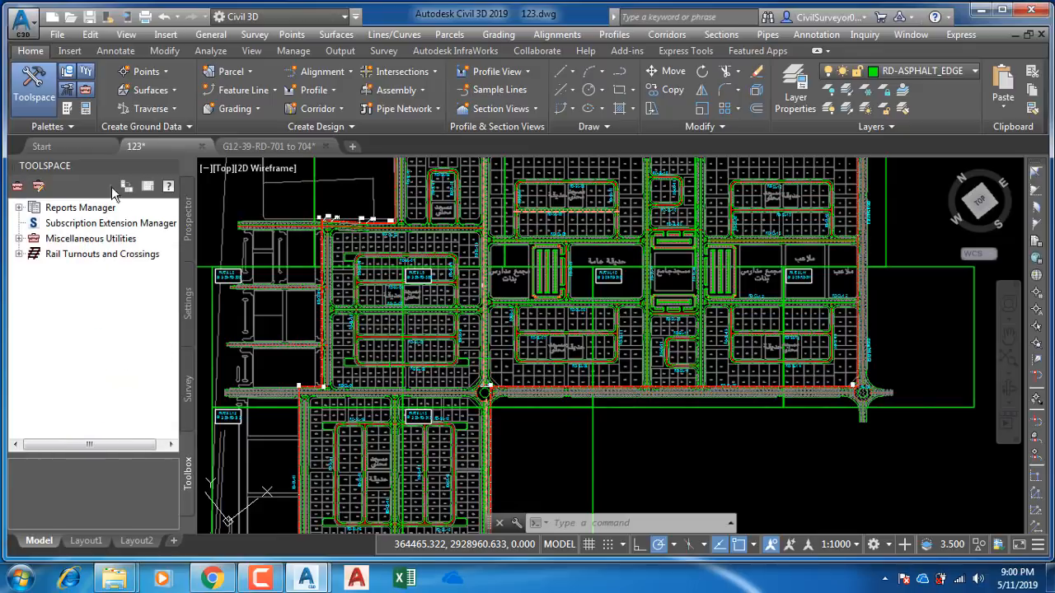
{"action": "left_click", "coordinate": [85, 108]}
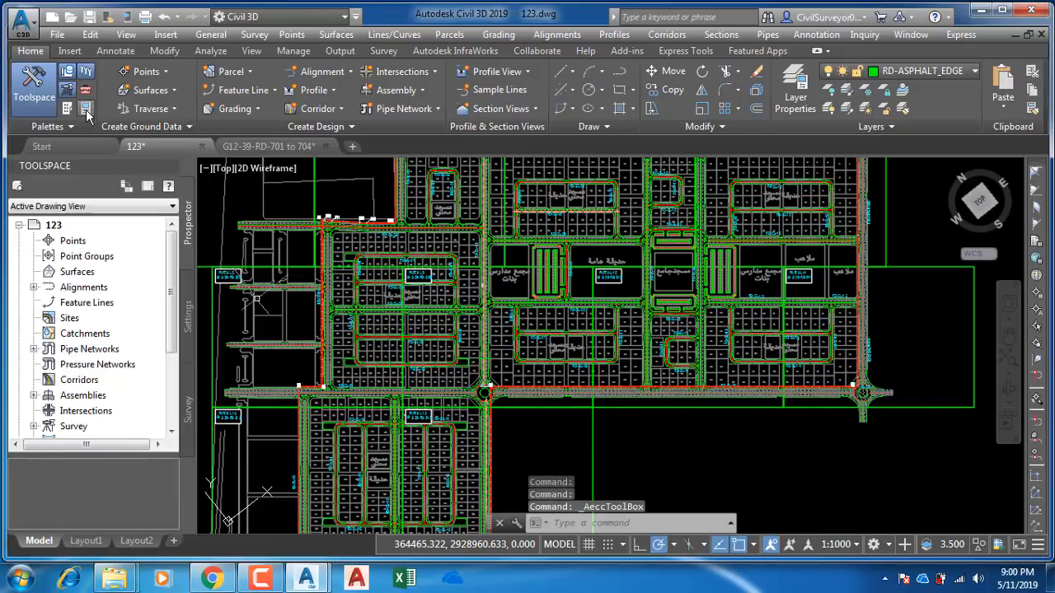
{"action": "left_click", "coordinate": [85, 74]}
{"action": "left_click", "coordinate": [69, 76]}
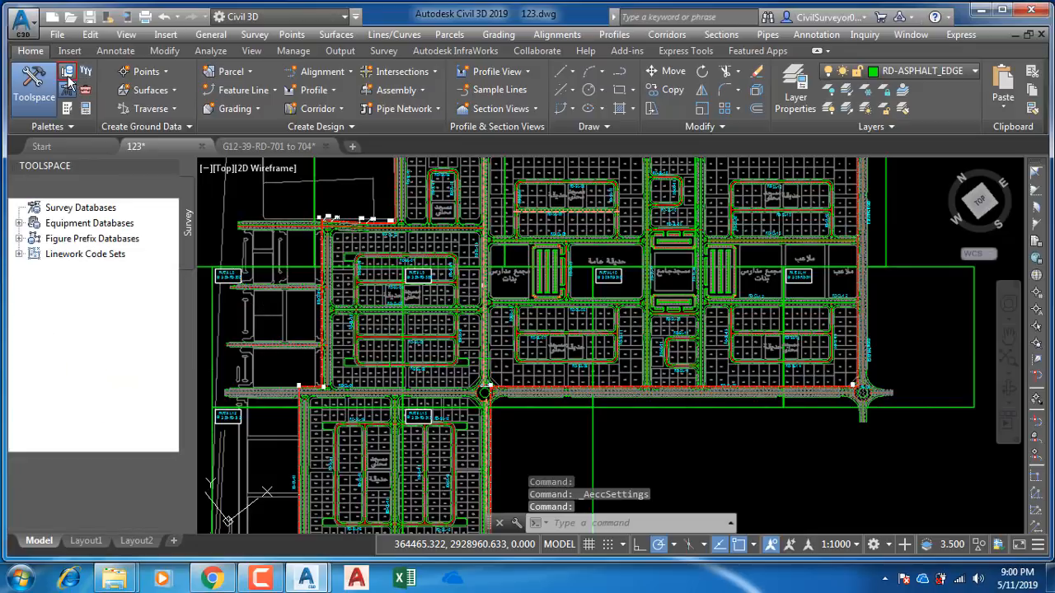
{"action": "left_click", "coordinate": [69, 106]}
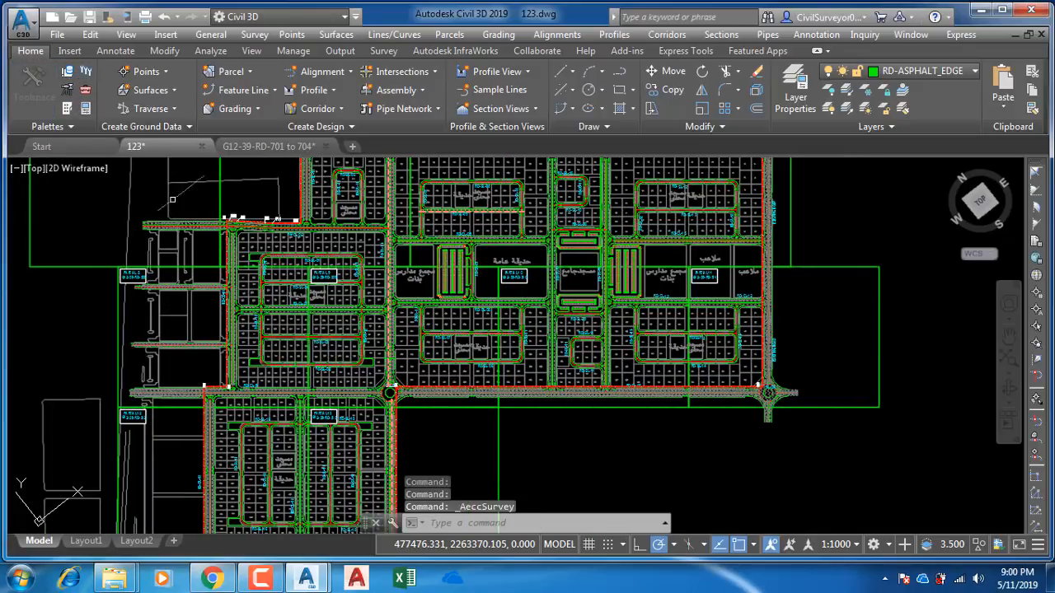
{"action": "left_click", "coordinate": [1001, 10]}
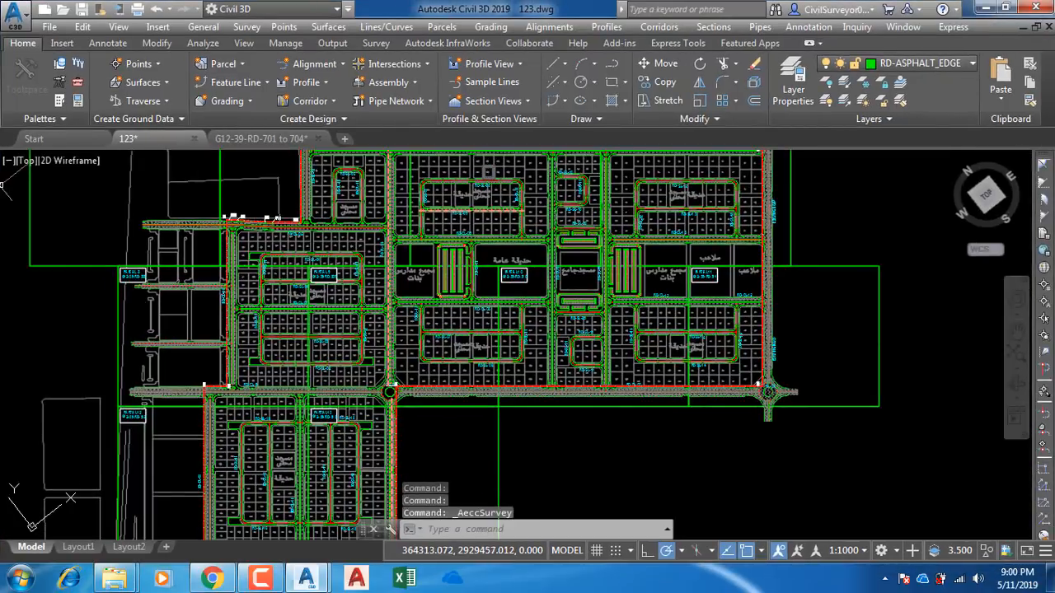
Step: Reopen the Toolspace with its Toolbox, Survey, Prospector and Settings parts turned on
{"action": "left_click", "coordinate": [79, 83]}
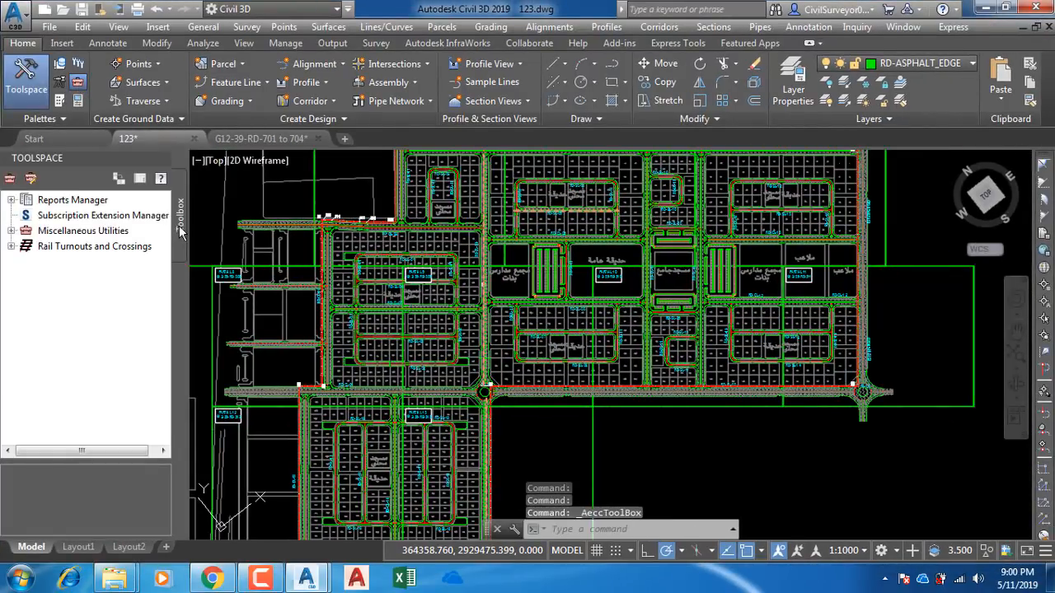
{"action": "left_click", "coordinate": [80, 102]}
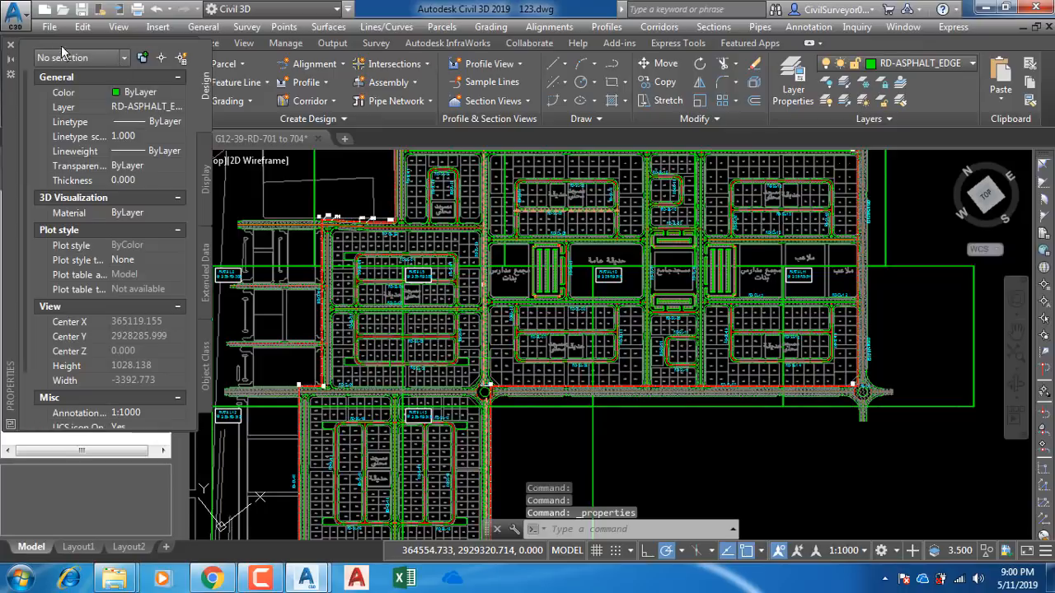
{"action": "left_click", "coordinate": [11, 46]}
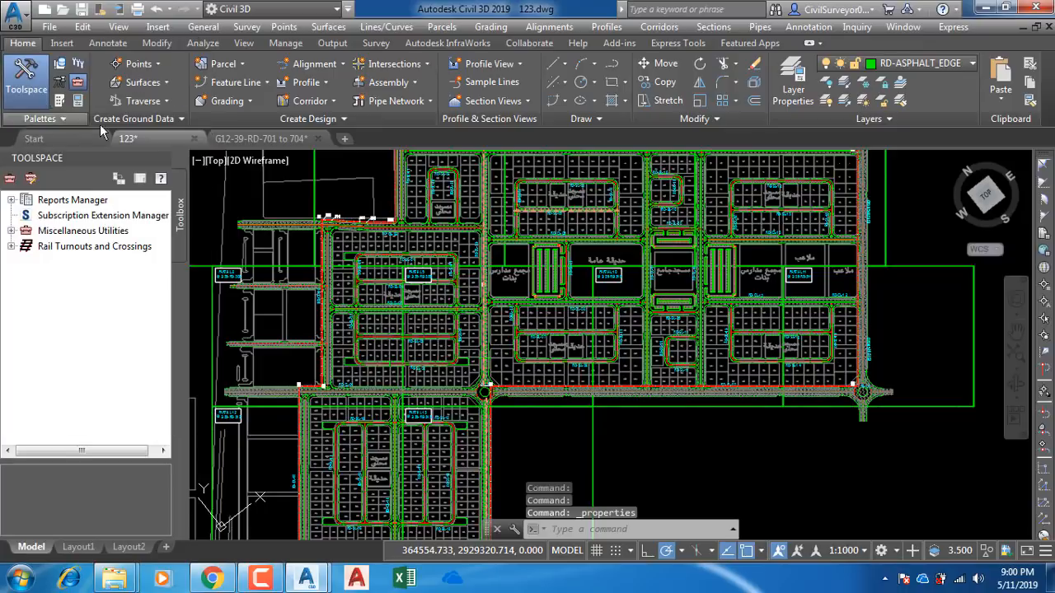
{"action": "left_click", "coordinate": [59, 81]}
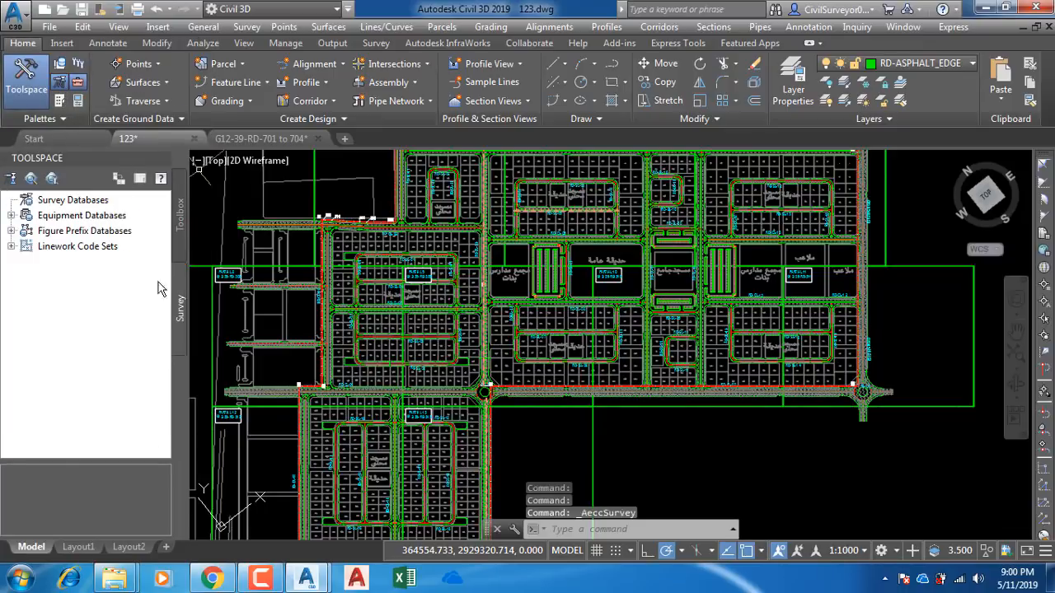
{"action": "left_click", "coordinate": [59, 64]}
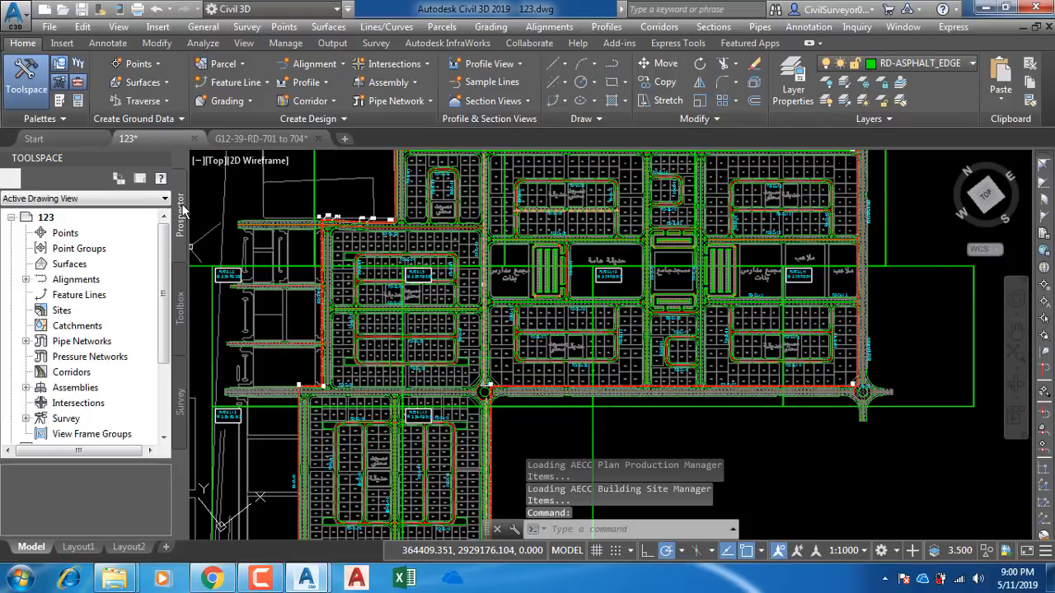
{"action": "left_click", "coordinate": [79, 63]}
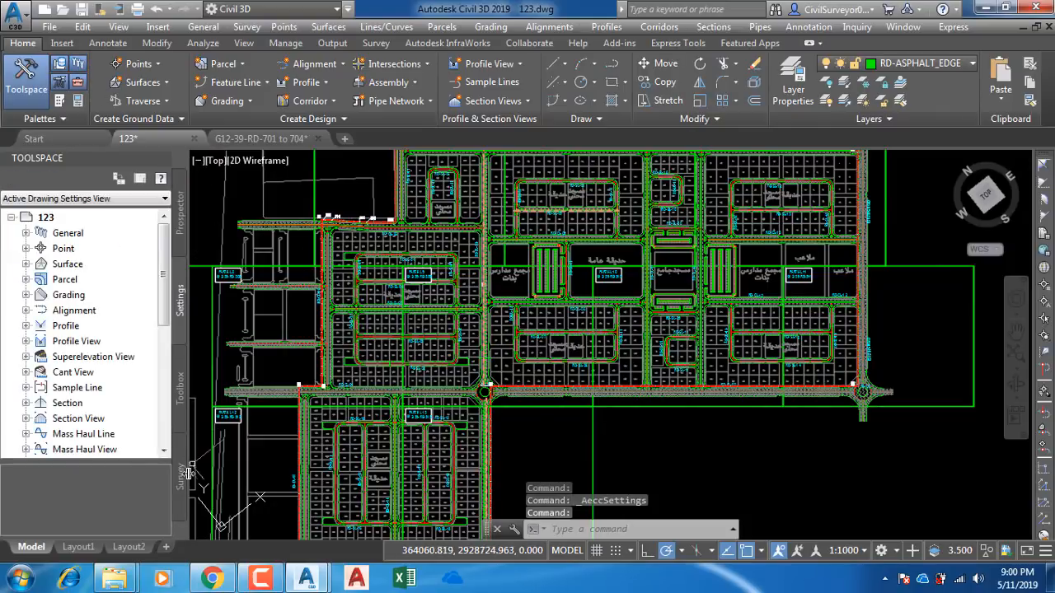
Step: Expand the Alignment reports under the Toolbox's Reports Manager and widen the Toolspace to show the full report names
{"action": "left_click", "coordinate": [179, 219]}
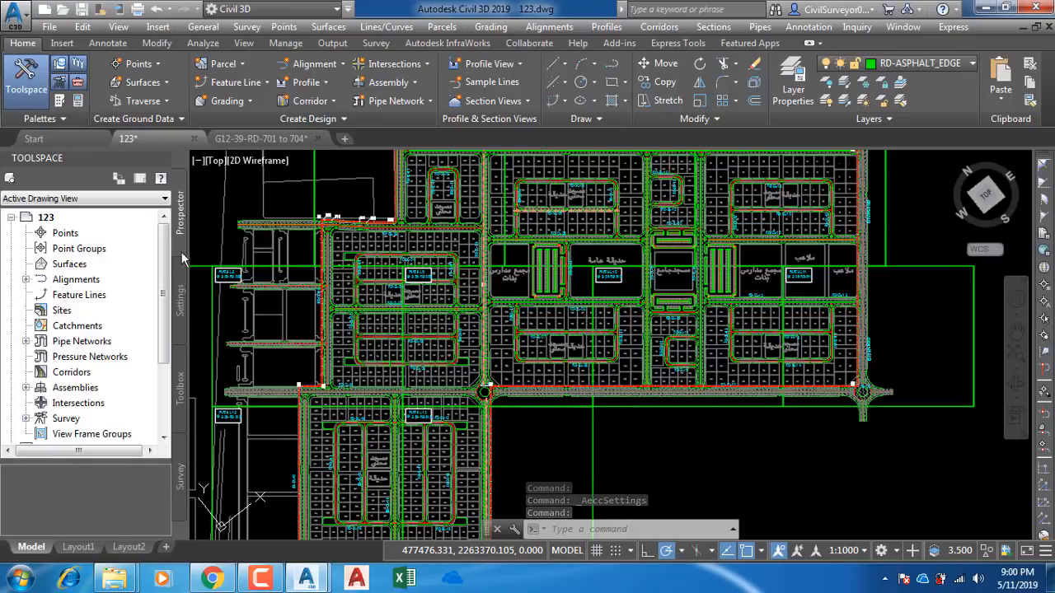
{"action": "left_click", "coordinate": [178, 394]}
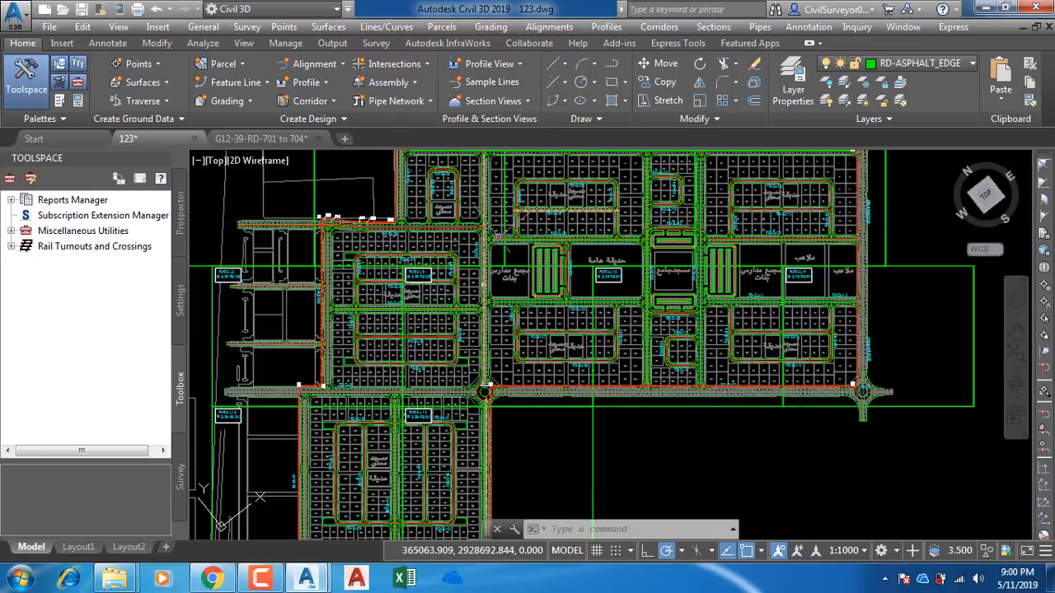
{"action": "left_click", "coordinate": [11, 200]}
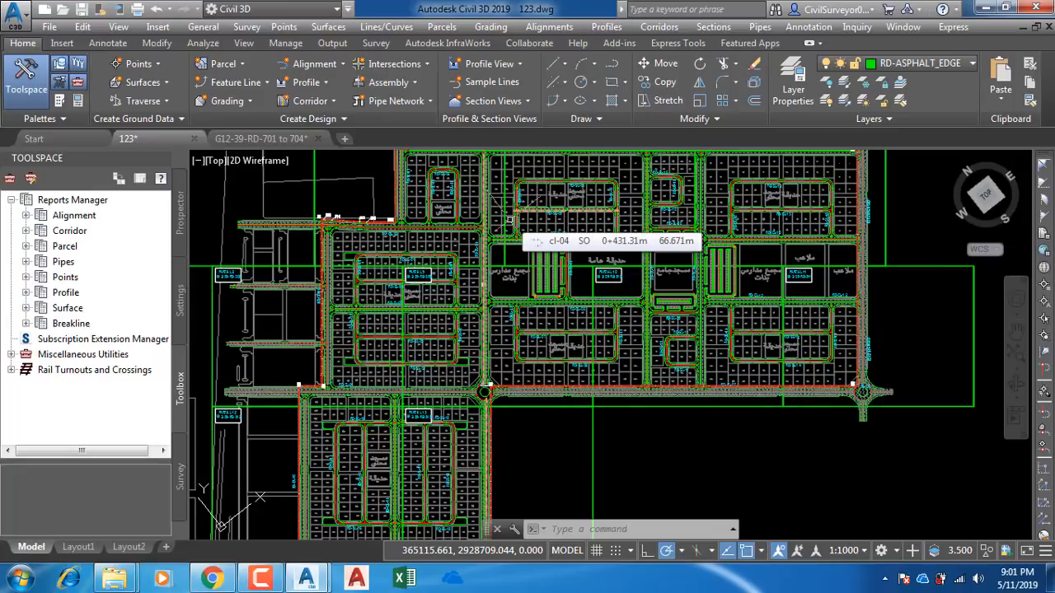
{"action": "left_click", "coordinate": [26, 216]}
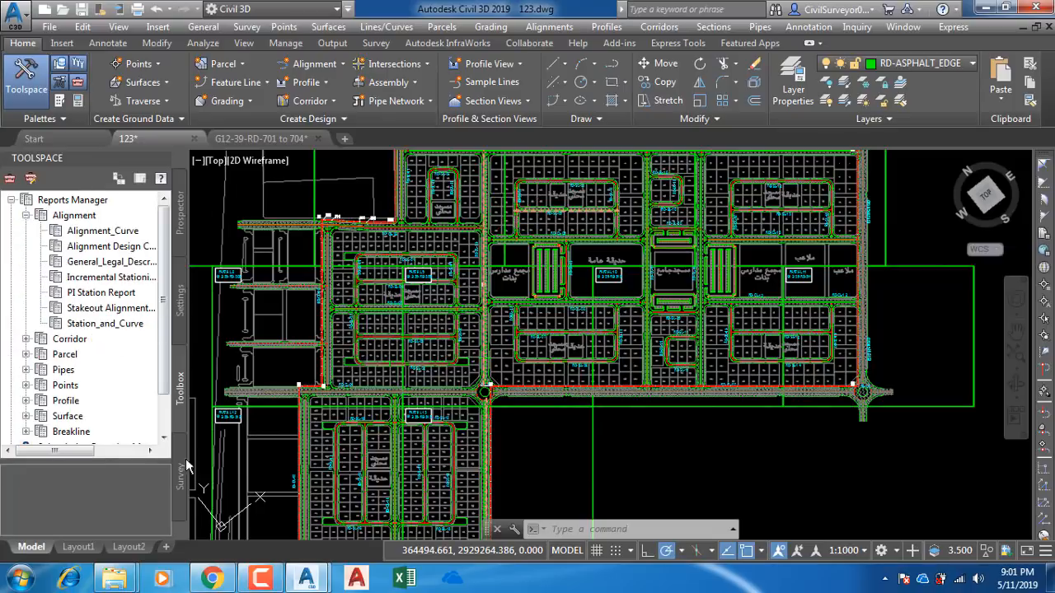
{"action": "left_click_drag", "start_coordinate": [189, 447], "coordinate": [279, 476]}
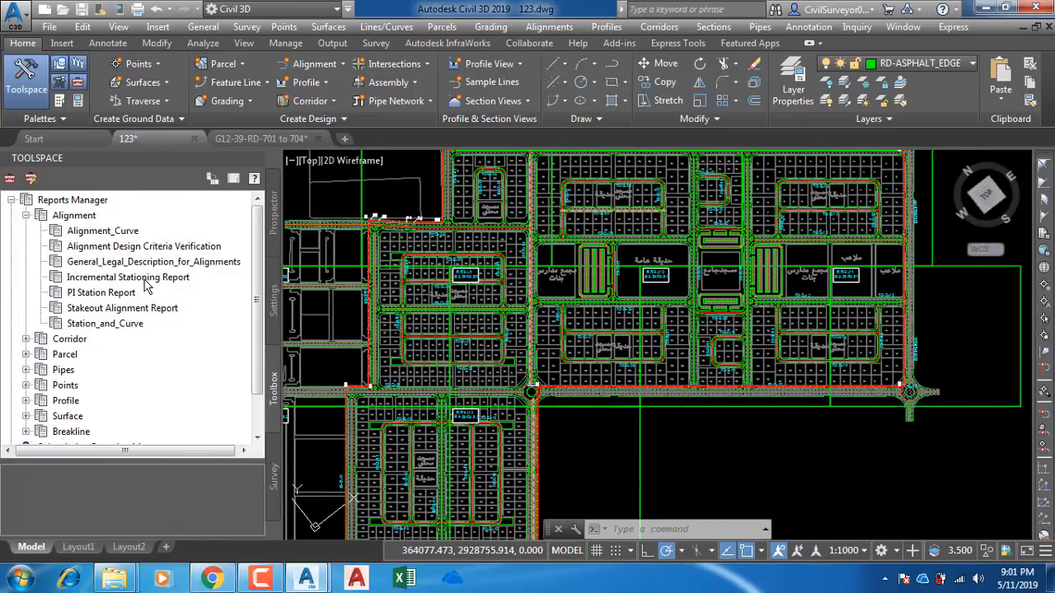
Step: Execute the Incremental Stationing Report with alignments cl-03, cl-04 and SL-09 included and a station increment of 25
{"action": "left_click", "coordinate": [85, 280]}
{"action": "right_click", "coordinate": [85, 280]}
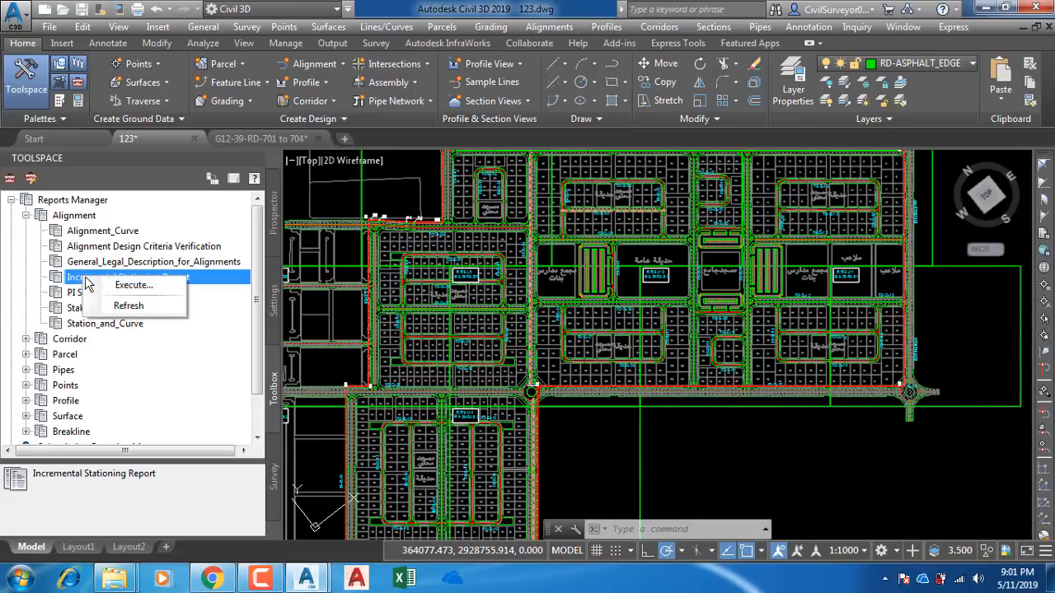
{"action": "left_click", "coordinate": [125, 286]}
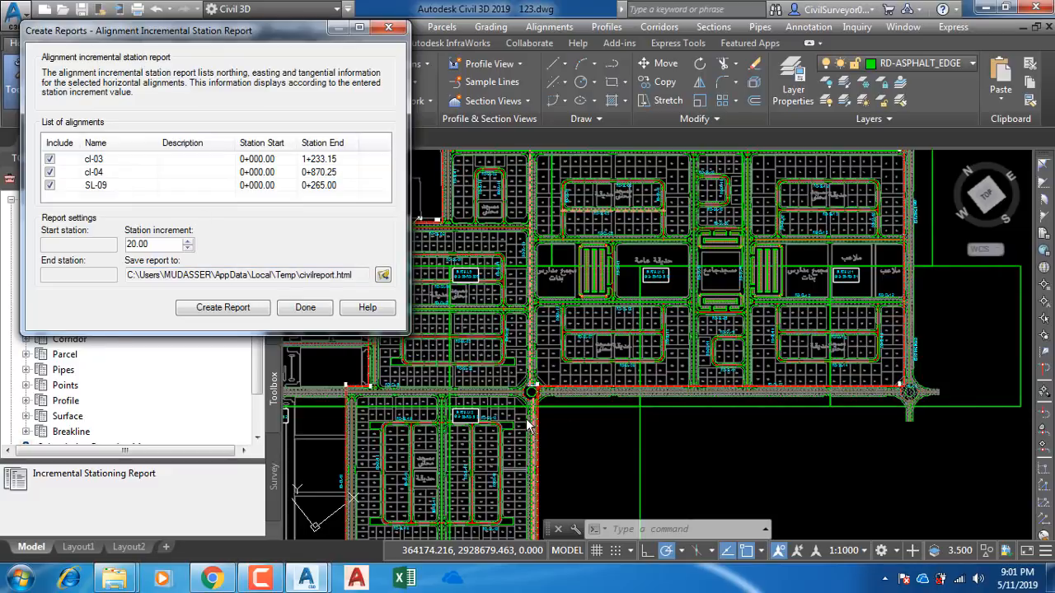
{"action": "left_click", "coordinate": [49, 160]}
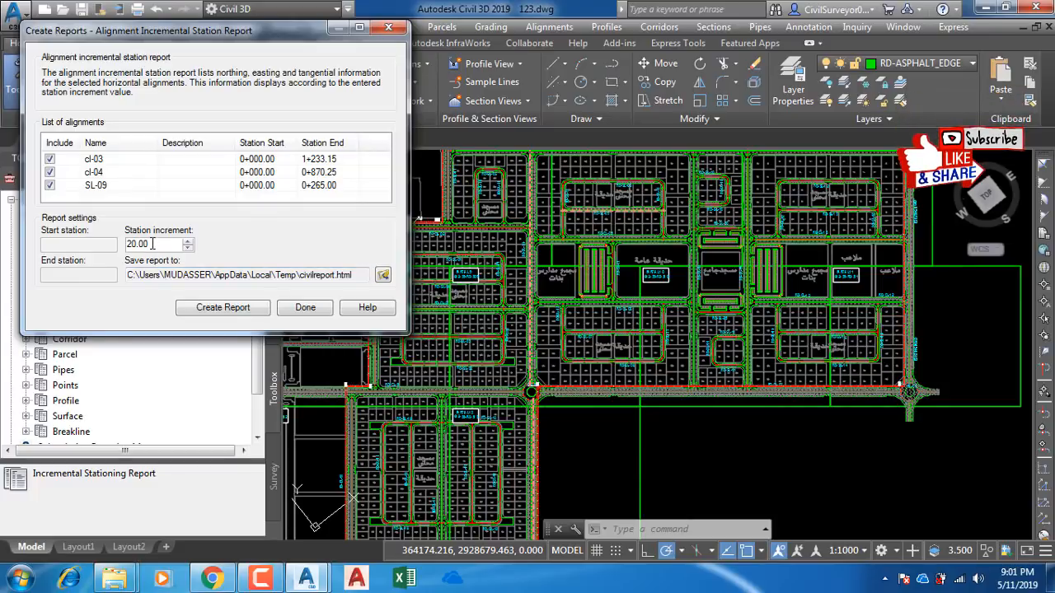
{"action": "left_click_drag", "start_coordinate": [152, 244], "coordinate": [120, 245]}
{"action": "type", "text": "25"}
Step: Create the incremental station report as CivilReport on the Desktop in Excel 97-2003 Workbook format
{"action": "left_click", "coordinate": [383, 275]}
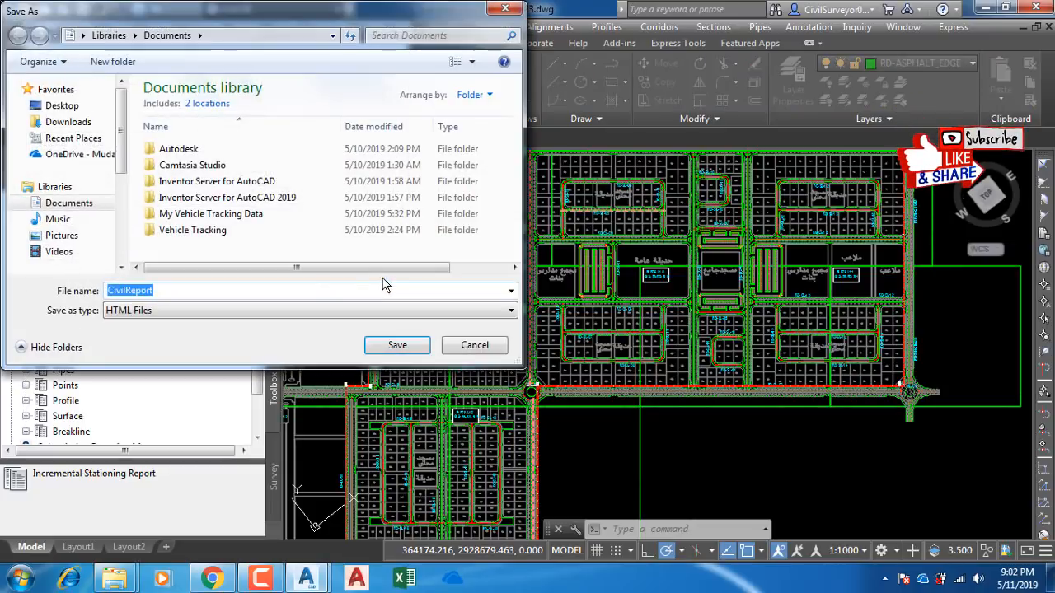
{"action": "left_click", "coordinate": [150, 310]}
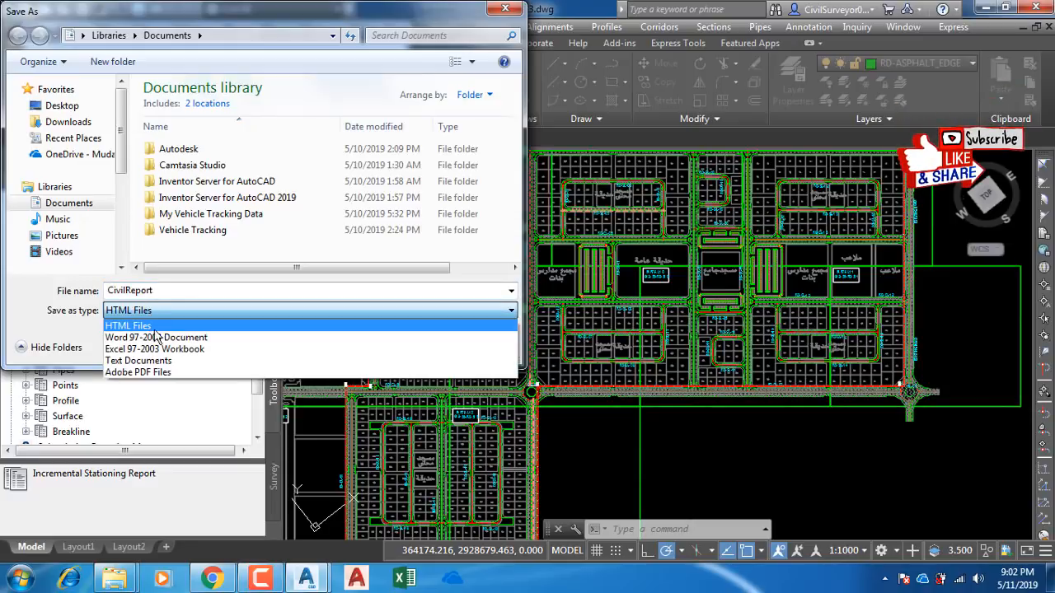
{"action": "left_click", "coordinate": [165, 349]}
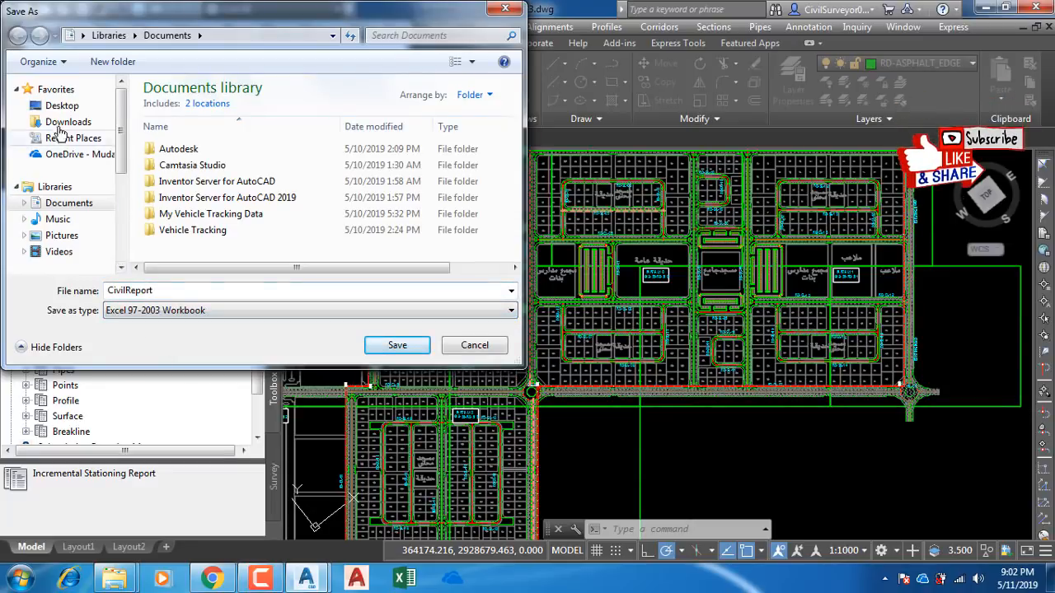
{"action": "left_click", "coordinate": [58, 106]}
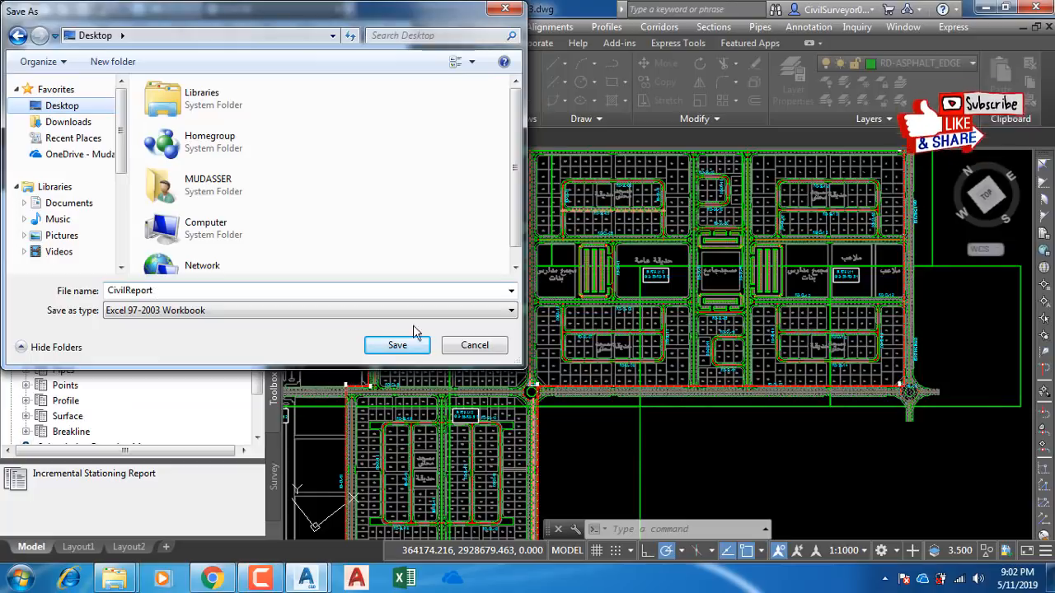
{"action": "left_click", "coordinate": [398, 346]}
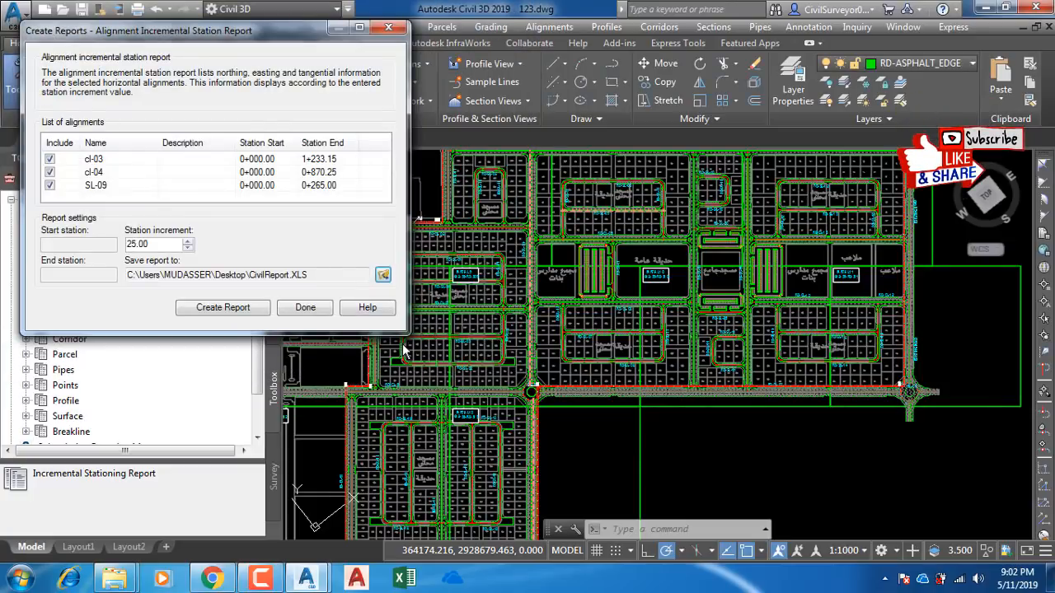
{"action": "left_click", "coordinate": [214, 313]}
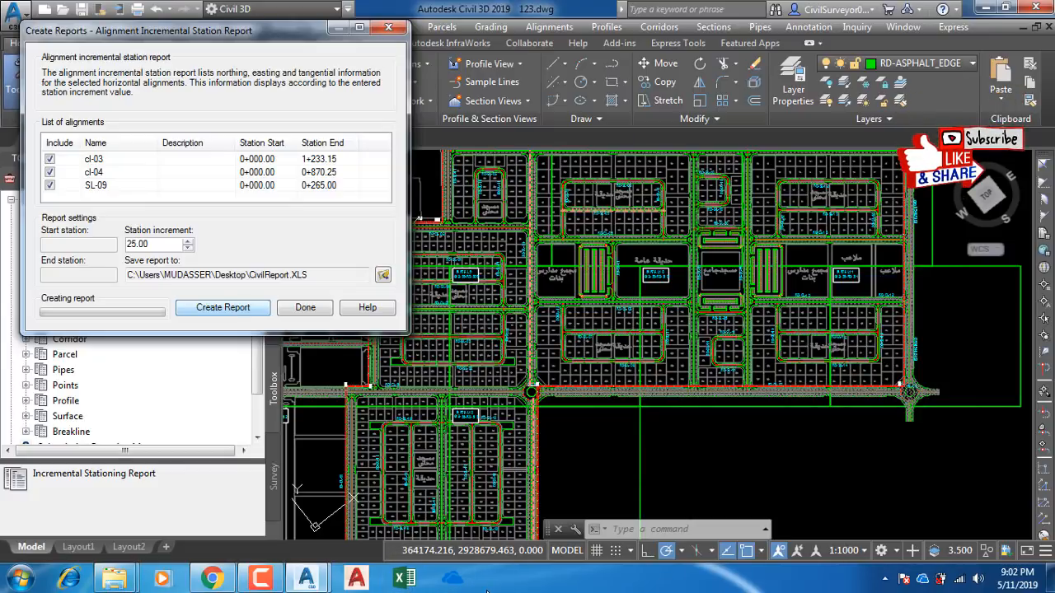
{"action": "left_click", "coordinate": [237, 310]}
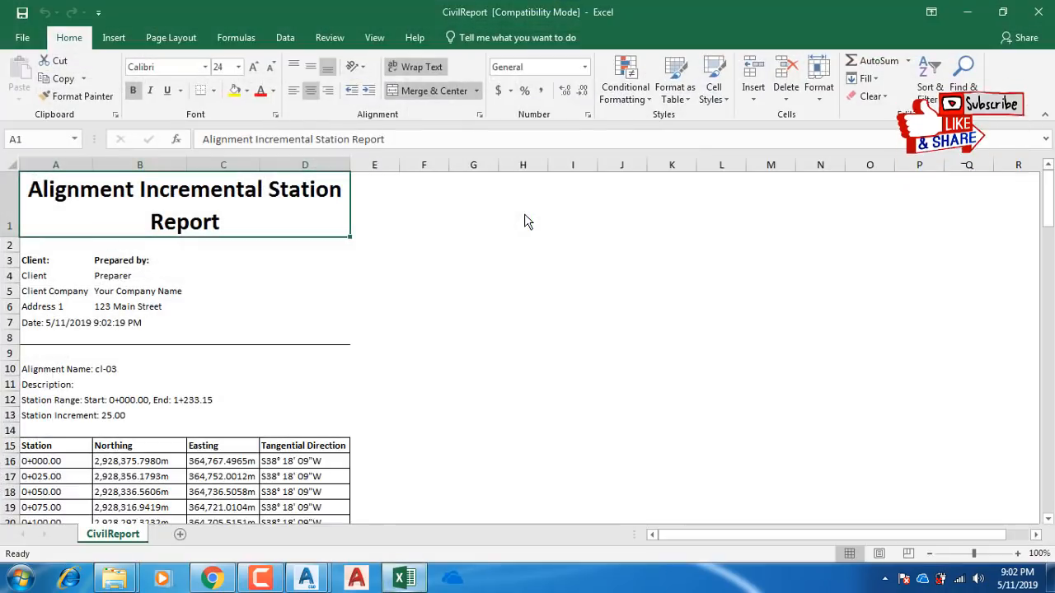
Step: Delete rows 1 to 9 holding the title and client details above the cl-03 alignment name in the Excel report
{"action": "scroll", "coordinate": [280, 247], "scroll_direction": "down", "scroll_amount": 8}
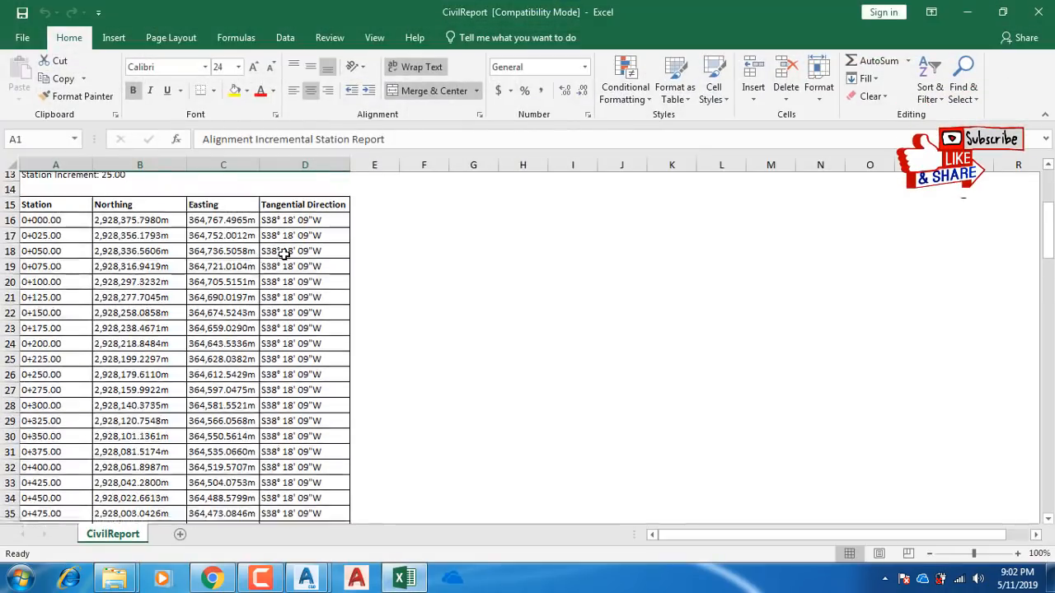
{"action": "scroll", "coordinate": [285, 257], "scroll_direction": "up", "scroll_amount": 5}
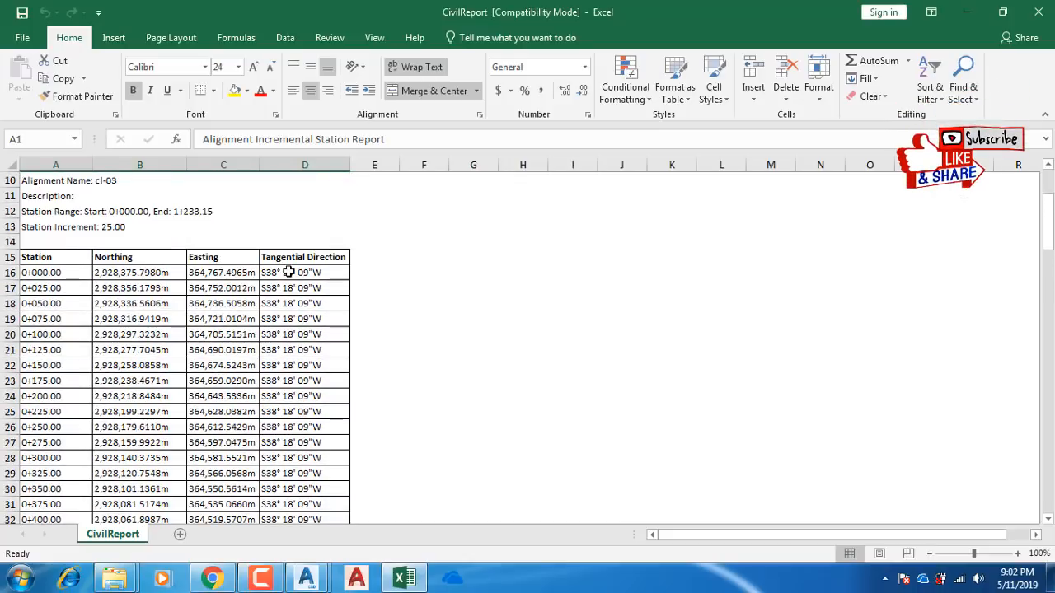
{"action": "scroll", "coordinate": [287, 272], "scroll_direction": "up", "scroll_amount": 3, "text": "ctrl"}
{"action": "scroll", "coordinate": [196, 283], "scroll_direction": "up", "scroll_amount": 5}
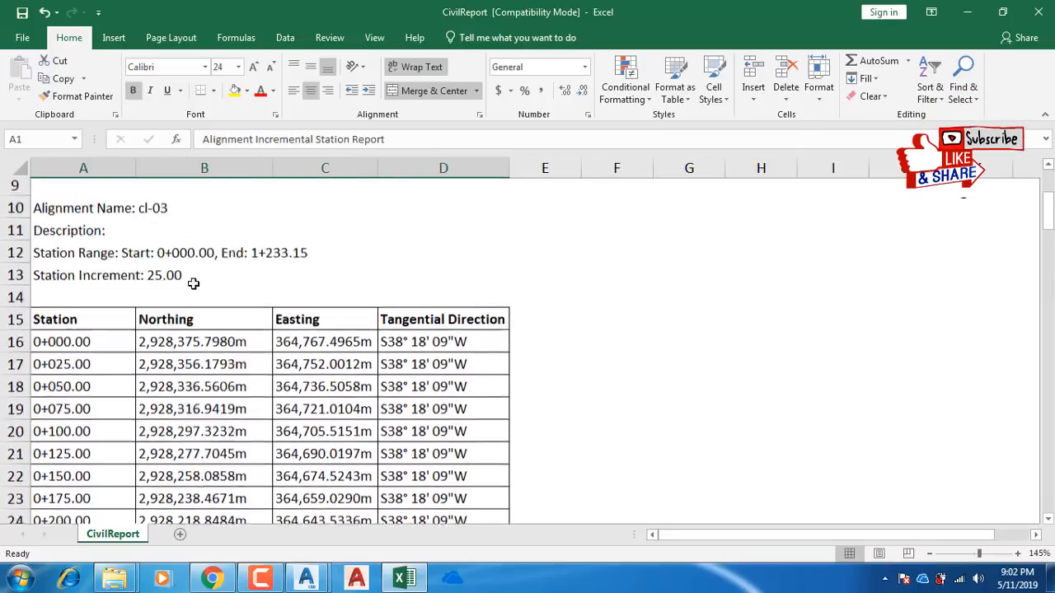
{"action": "scroll", "coordinate": [192, 281], "scroll_direction": "down", "scroll_amount": 1}
{"action": "scroll", "coordinate": [82, 236], "scroll_direction": "up", "scroll_amount": 1}
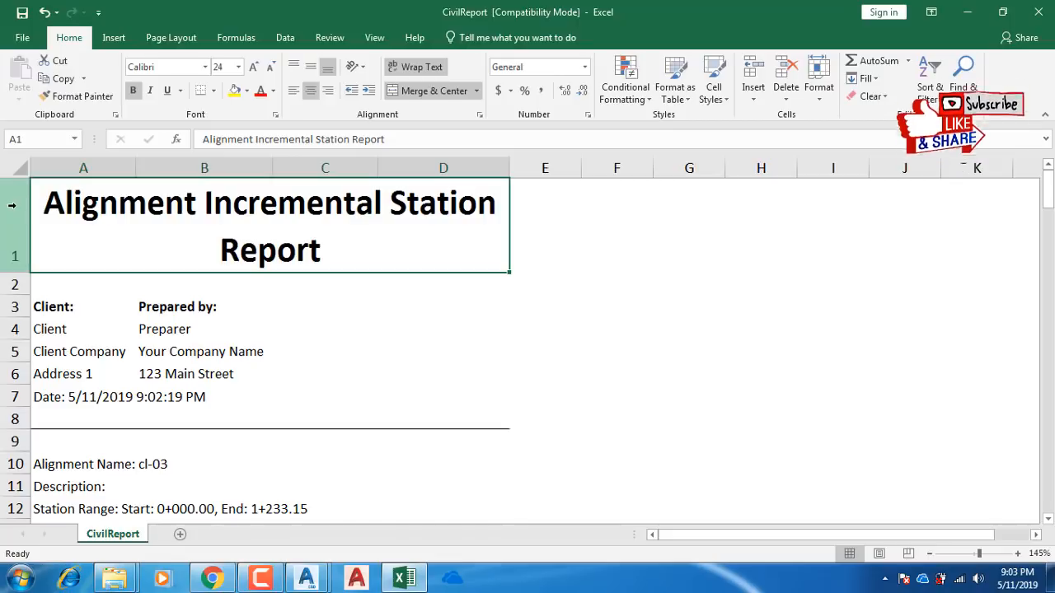
{"action": "left_click_drag", "start_coordinate": [16, 224], "coordinate": [14, 438]}
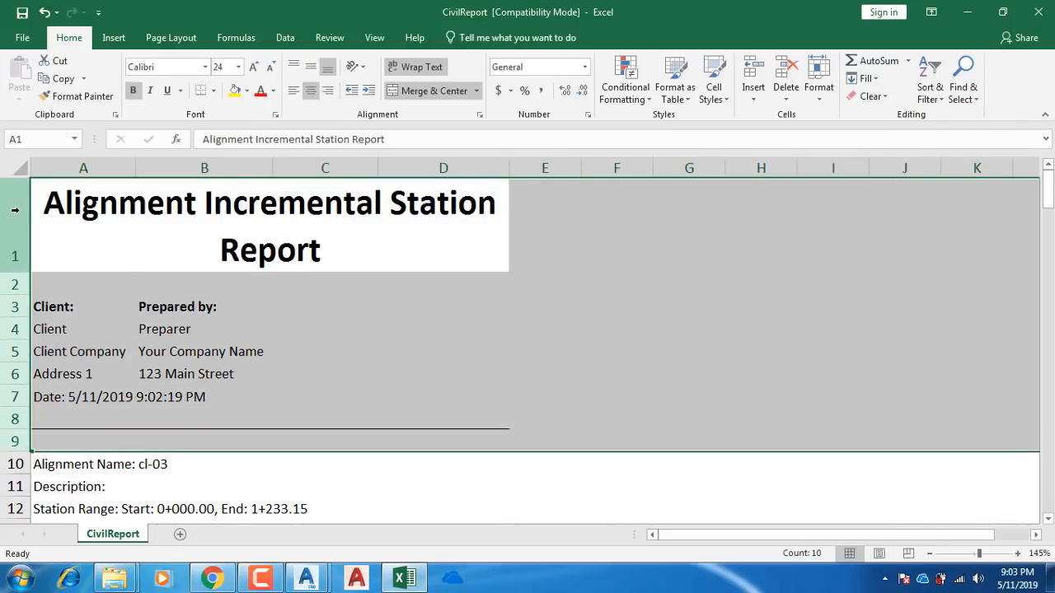
{"action": "right_click", "coordinate": [14, 209]}
{"action": "left_click", "coordinate": [68, 340]}
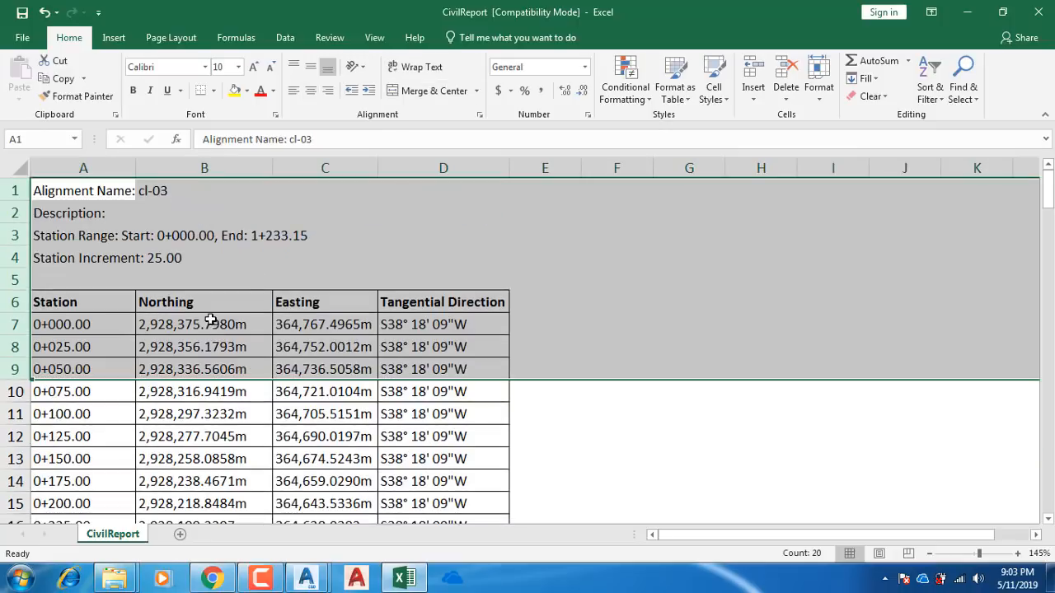
Step: Delete the Description row of alignment cl-03
{"action": "left_click", "coordinate": [168, 217]}
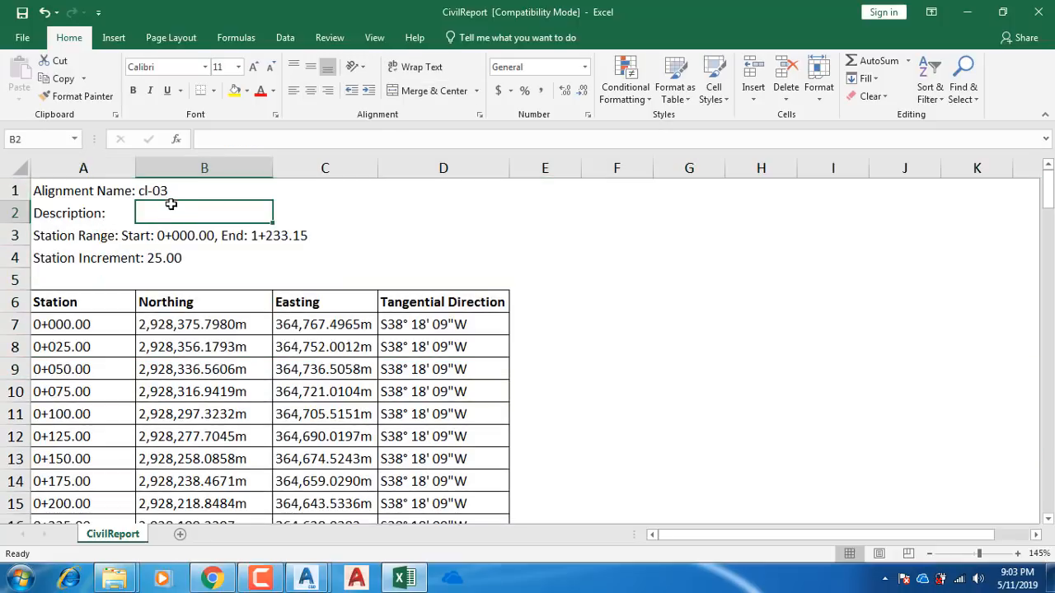
{"action": "left_click", "coordinate": [15, 212]}
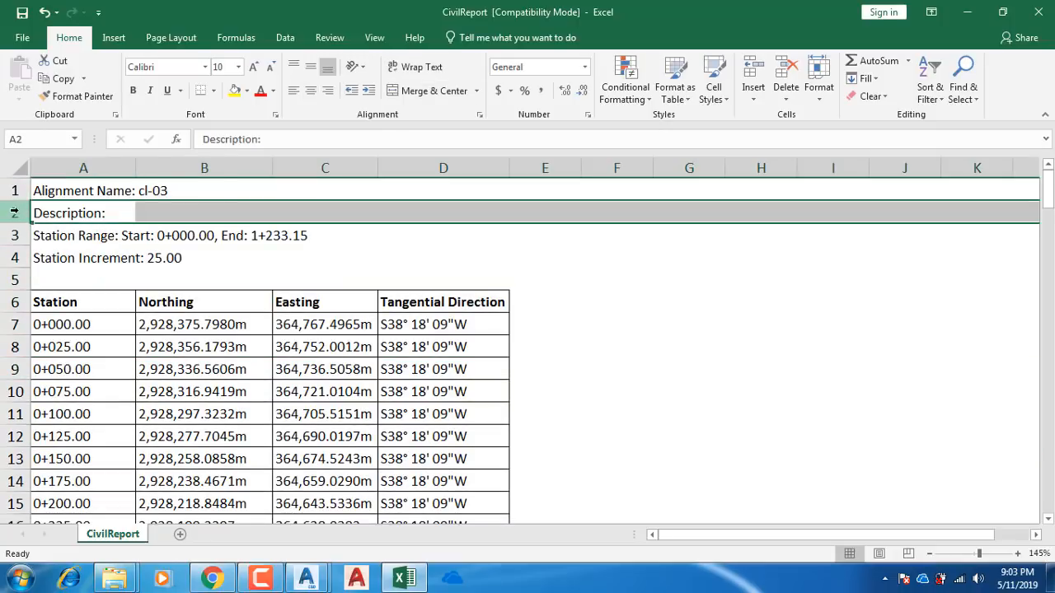
{"action": "right_click", "coordinate": [19, 212]}
{"action": "left_click", "coordinate": [58, 337]}
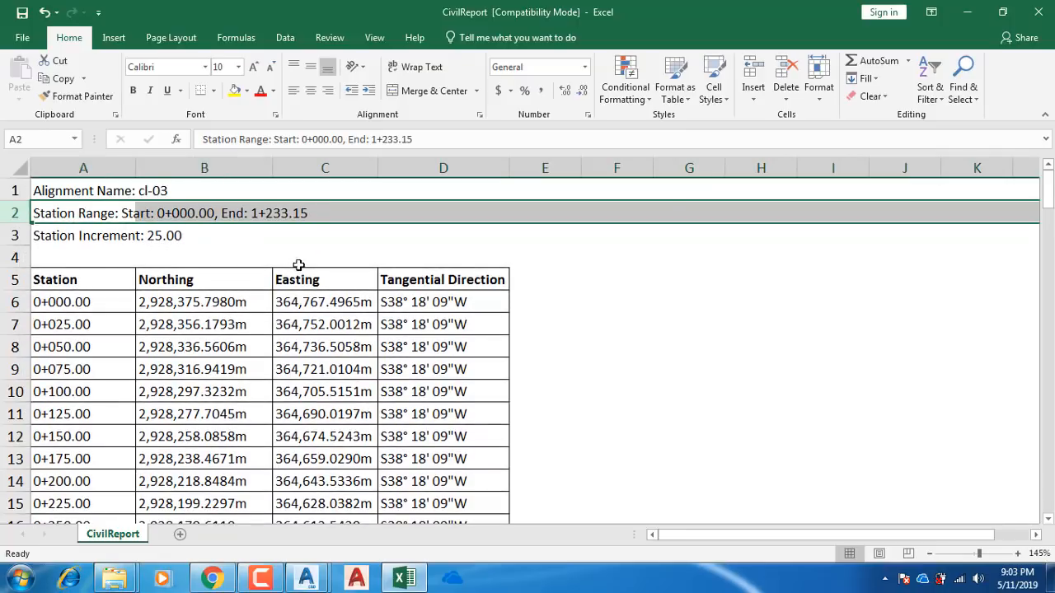
Step: Examine the station, northing, easting and direction listings for alignments cl-03 and cl-04
{"action": "scroll", "coordinate": [298, 264], "scroll_direction": "down", "scroll_amount": 5}
{"action": "scroll", "coordinate": [301, 278], "scroll_direction": "up", "scroll_amount": 2}
{"action": "scroll", "coordinate": [300, 281], "scroll_direction": "down", "scroll_amount": 6}
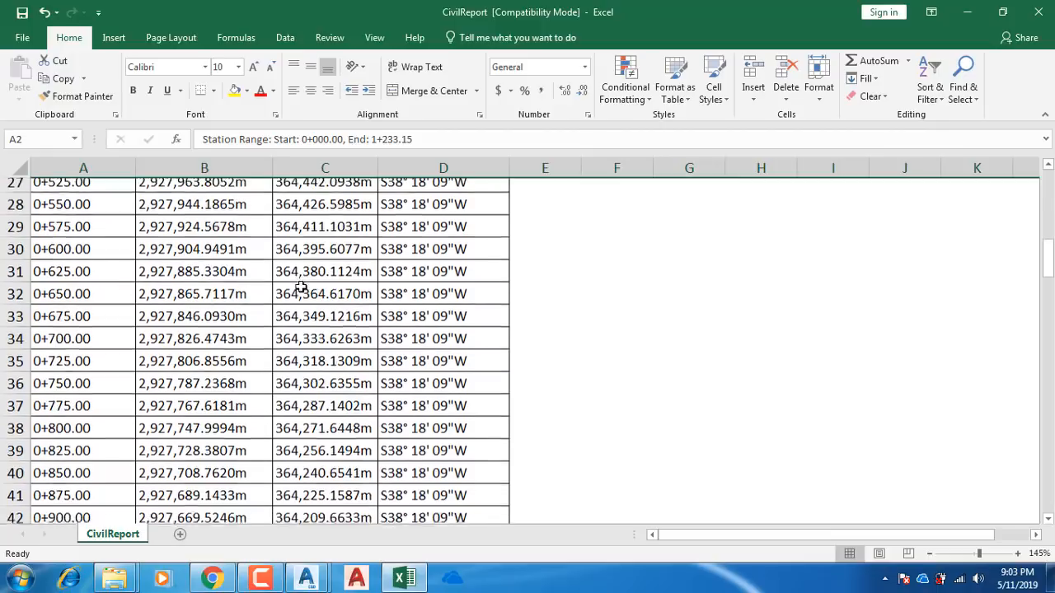
{"action": "scroll", "coordinate": [301, 286], "scroll_direction": "down", "scroll_amount": 9}
{"action": "scroll", "coordinate": [298, 292], "scroll_direction": "down", "scroll_amount": 1}
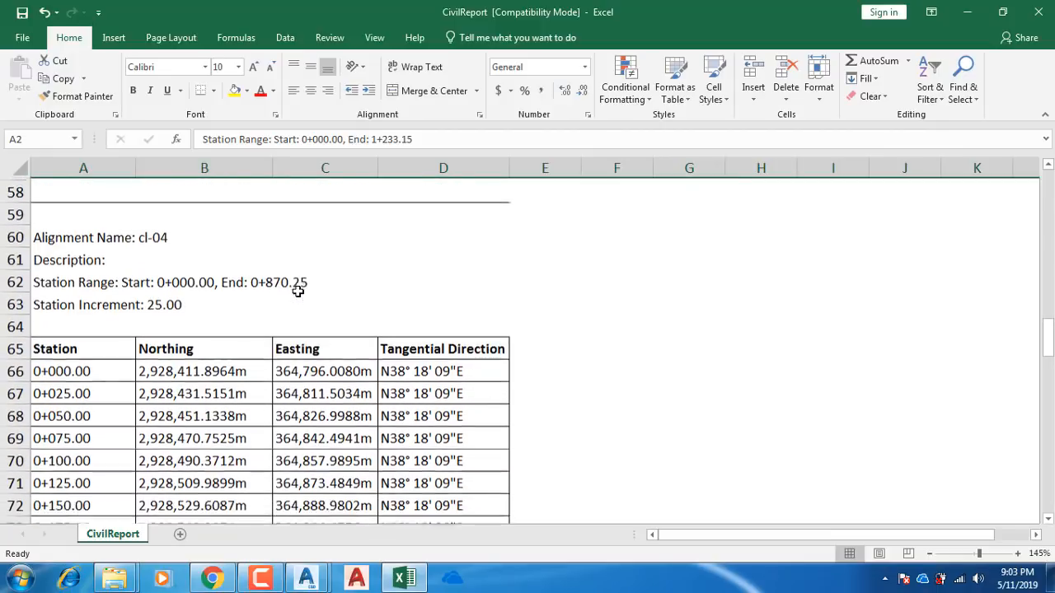
{"action": "scroll", "coordinate": [296, 294], "scroll_direction": "up", "scroll_amount": 12}
{"action": "scroll", "coordinate": [247, 305], "scroll_direction": "up", "scroll_amount": 2}
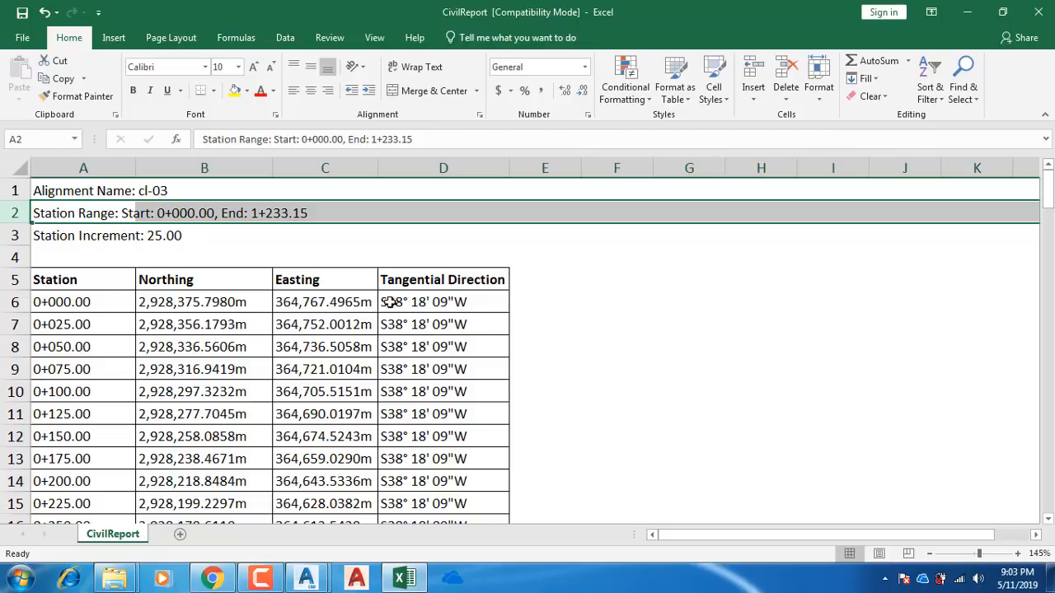
Step: Replace every "m" in the sheet with nothing to strip the unit from the northing and easting coordinates
{"action": "left_click", "coordinate": [619, 337]}
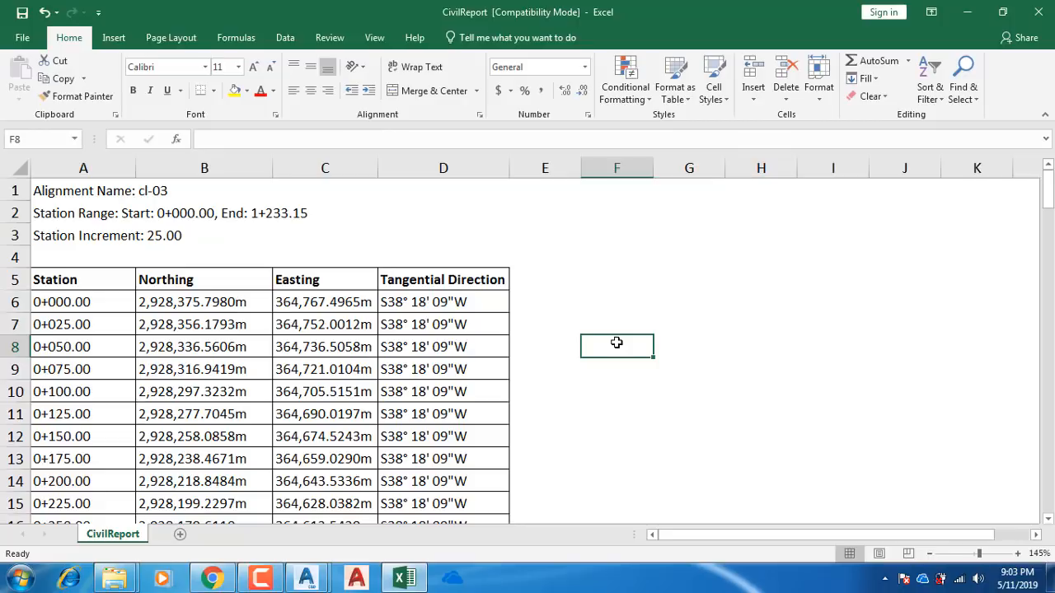
{"action": "key", "text": "ctrl+h"}
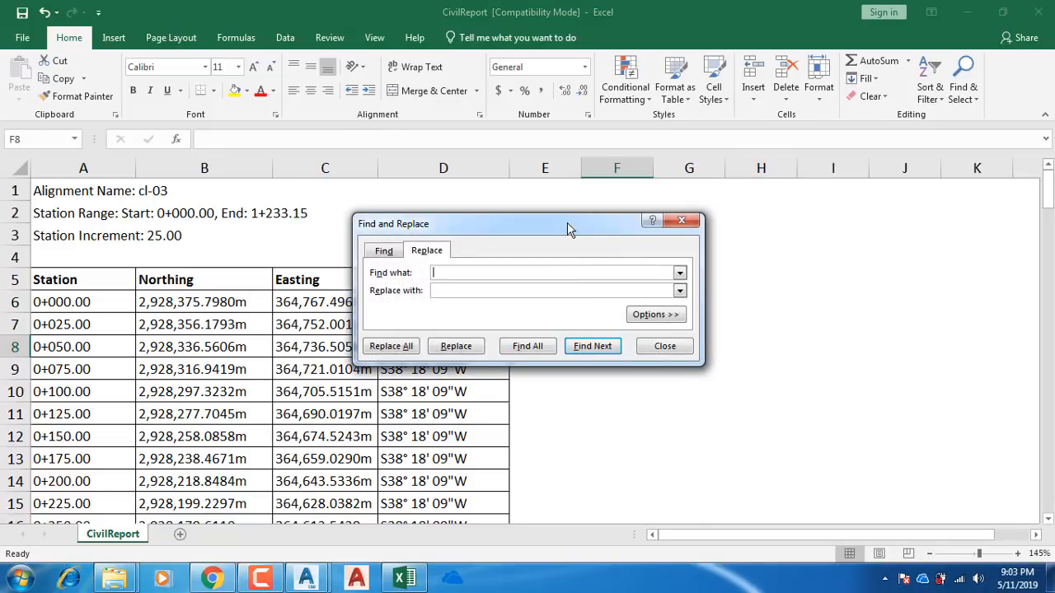
{"action": "left_click_drag", "start_coordinate": [567, 229], "coordinate": [719, 228]}
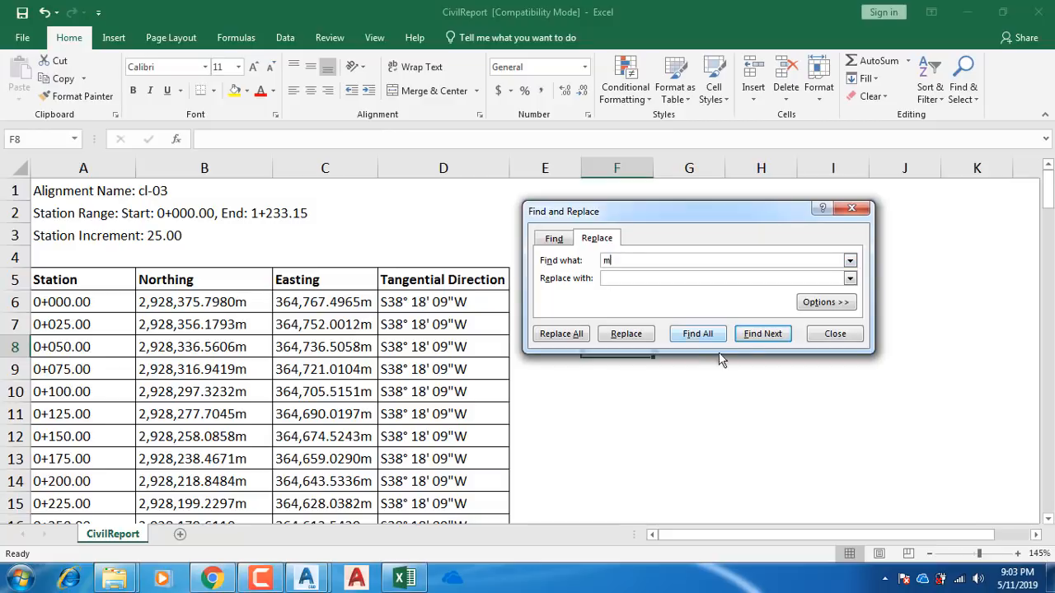
{"action": "left_click", "coordinate": [563, 335]}
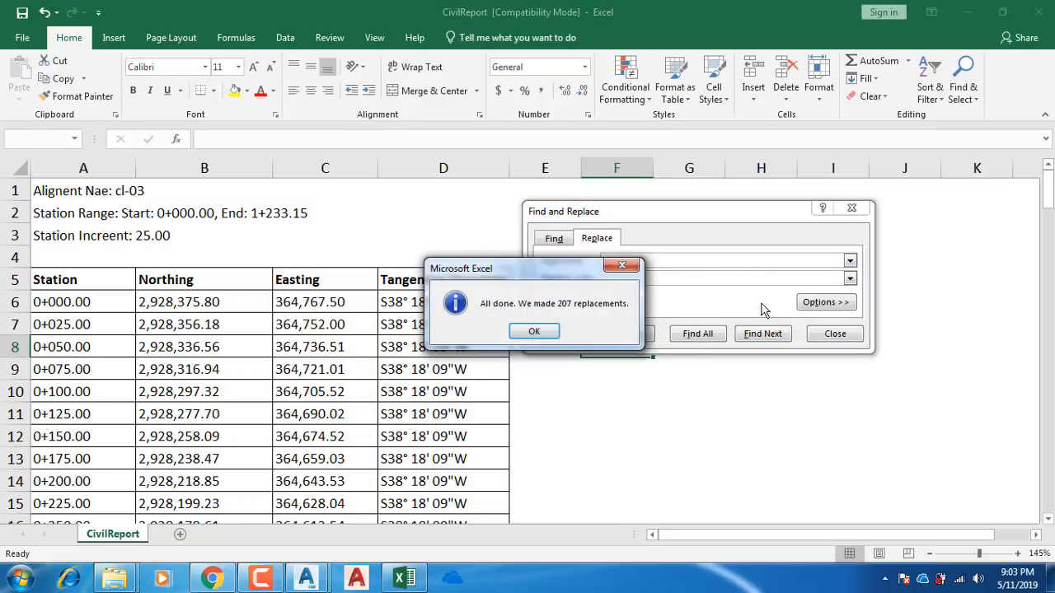
{"action": "left_click", "coordinate": [534, 332]}
{"action": "left_click", "coordinate": [851, 211]}
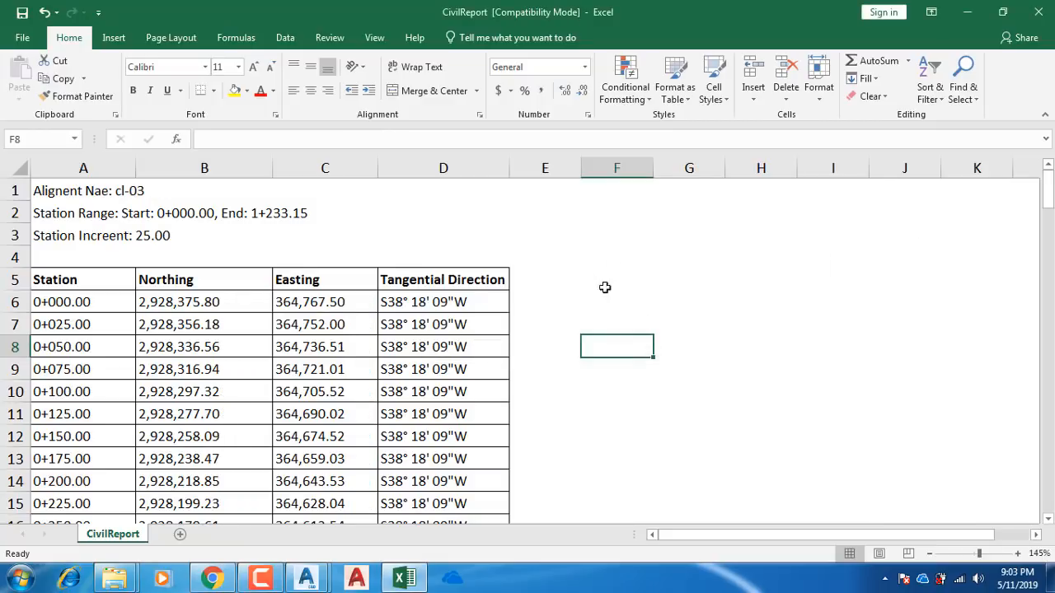
Step: Check the listings down to SL-09, and replace every comma in the sheet with nothing
{"action": "scroll", "coordinate": [268, 299], "scroll_direction": "down", "scroll_amount": 20}
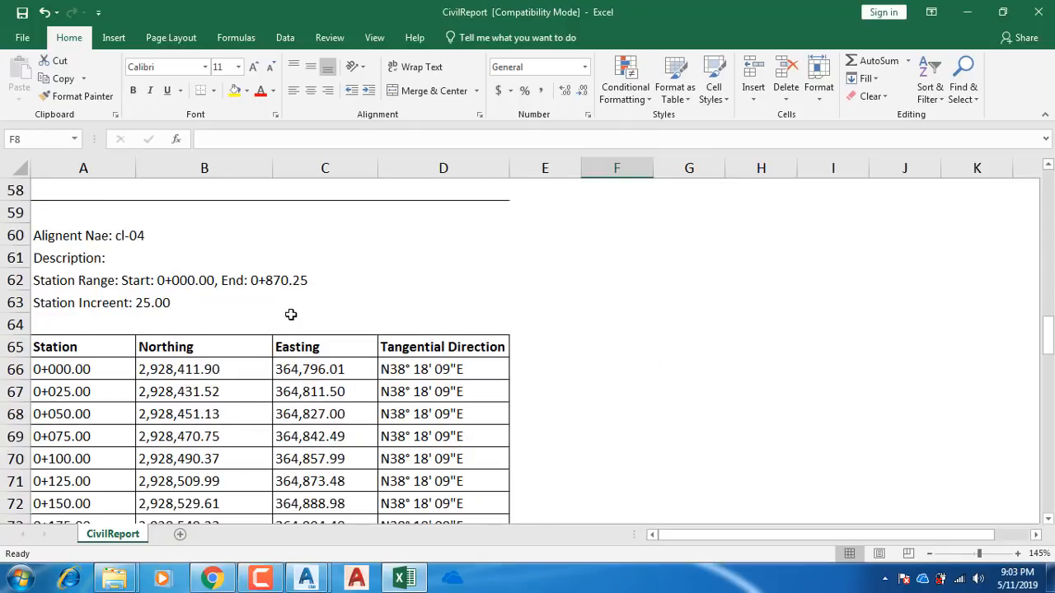
{"action": "scroll", "coordinate": [295, 319], "scroll_direction": "down", "scroll_amount": 12}
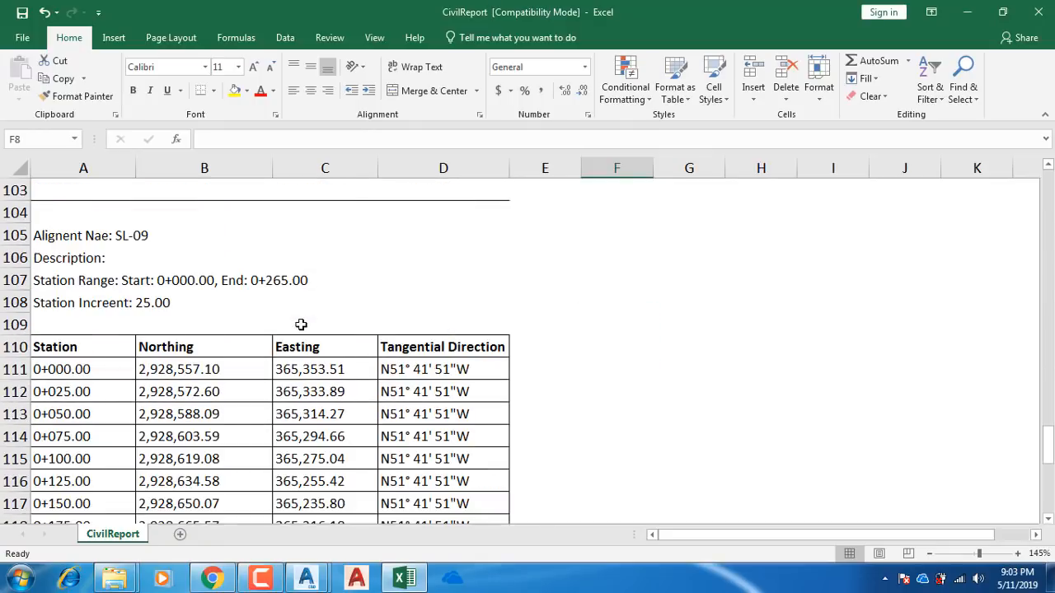
{"action": "scroll", "coordinate": [320, 365], "scroll_direction": "up", "scroll_amount": 17}
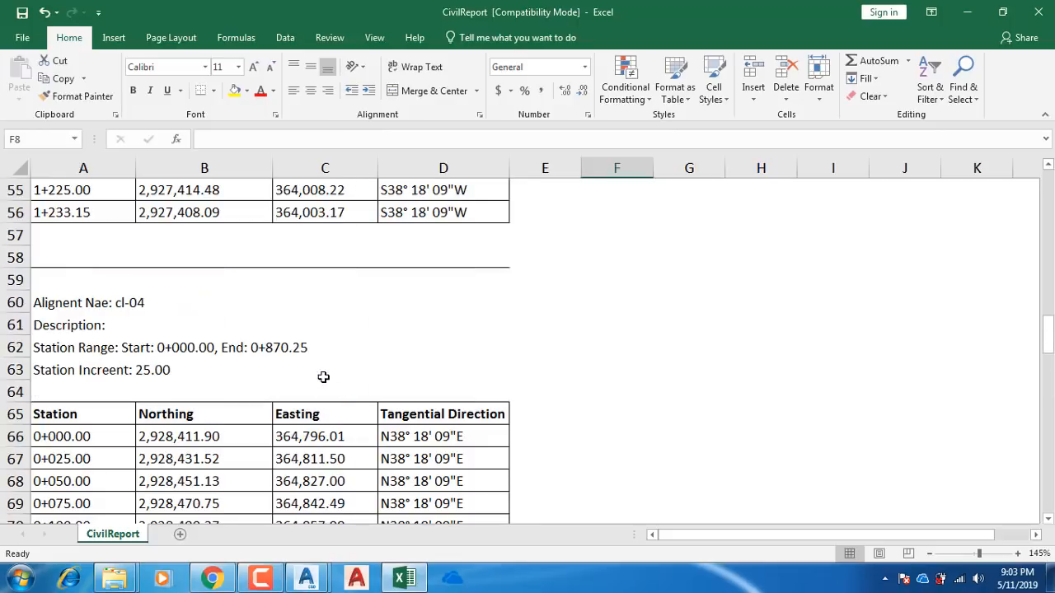
{"action": "scroll", "coordinate": [321, 378], "scroll_direction": "up", "scroll_amount": 18}
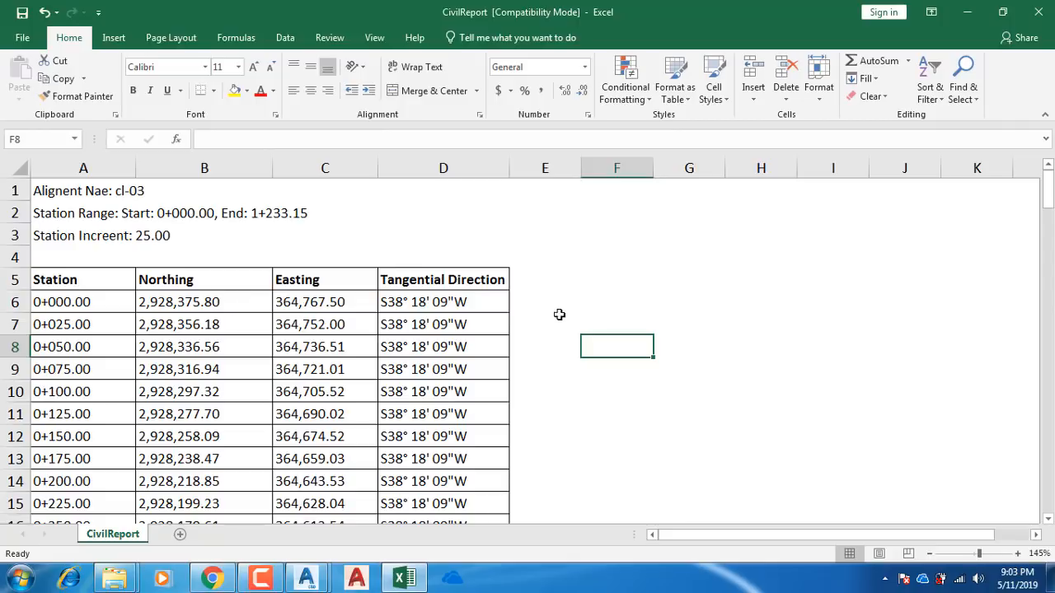
{"action": "key", "text": "ctrl+h"}
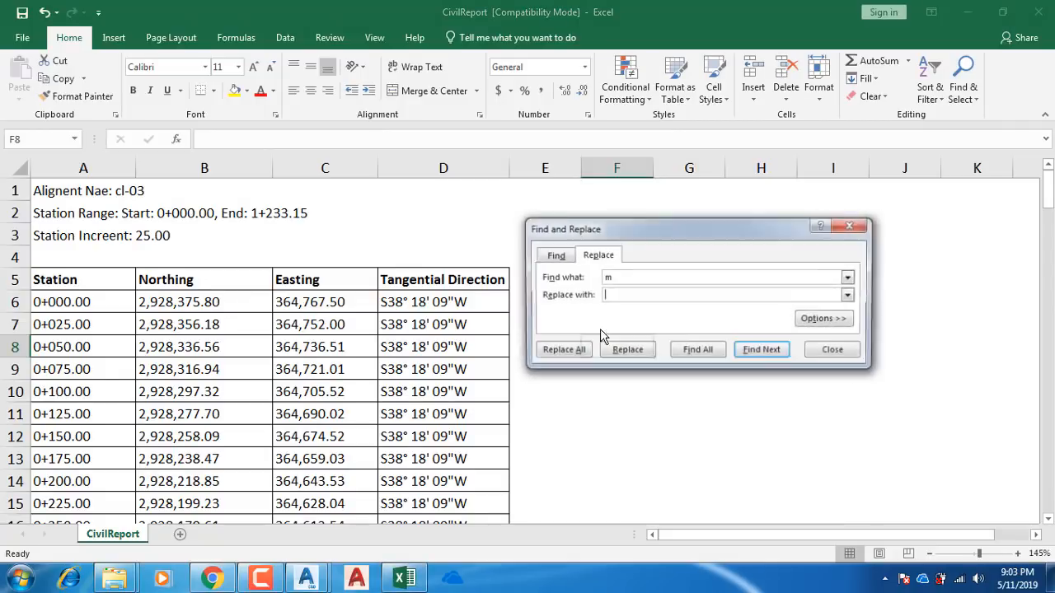
{"action": "key", "text": "Tab"}
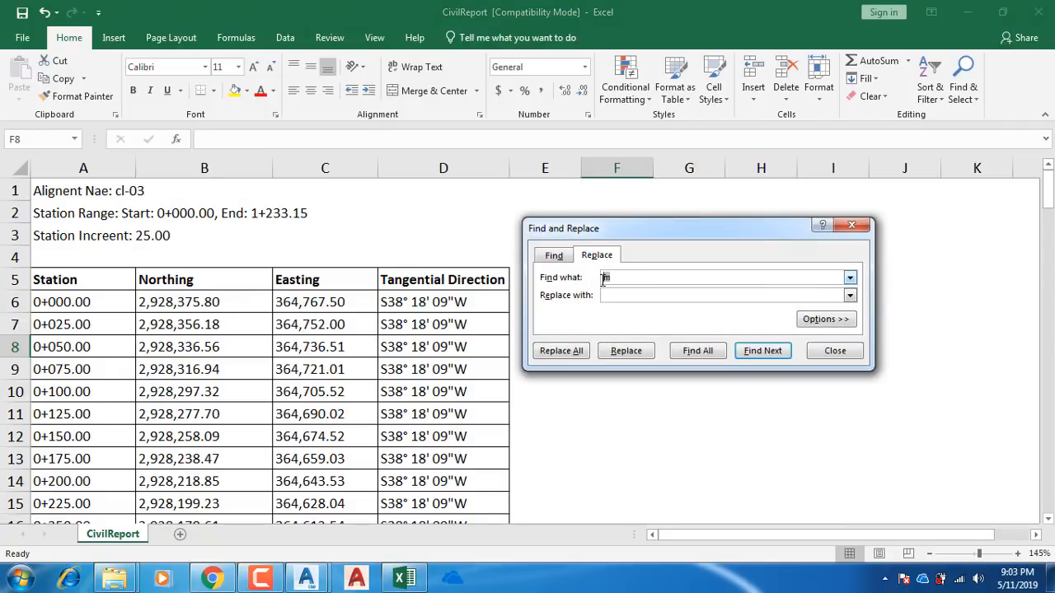
{"action": "left_click", "coordinate": [582, 350]}
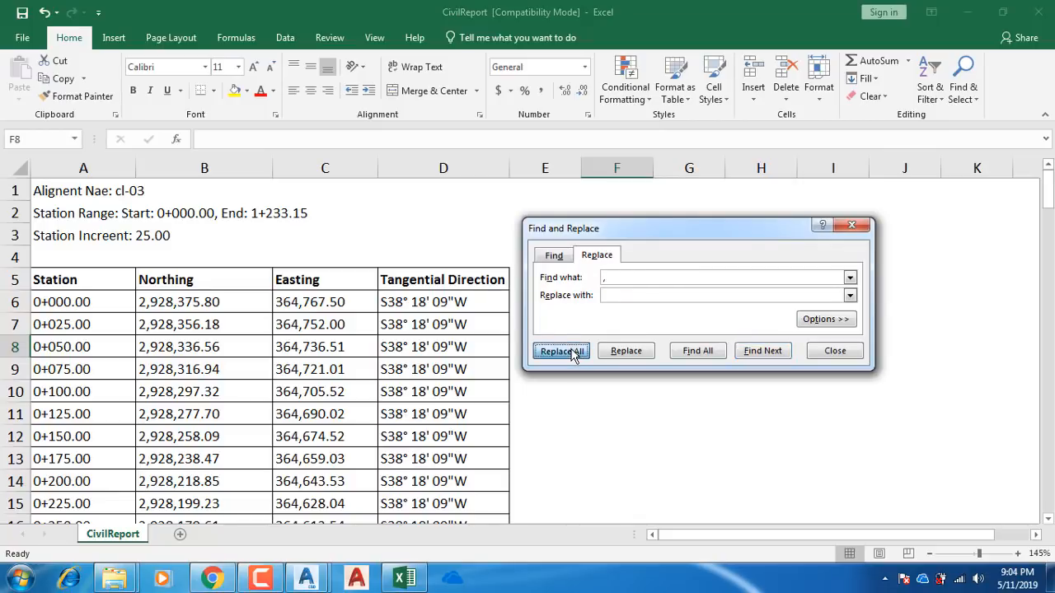
{"action": "left_click", "coordinate": [534, 331]}
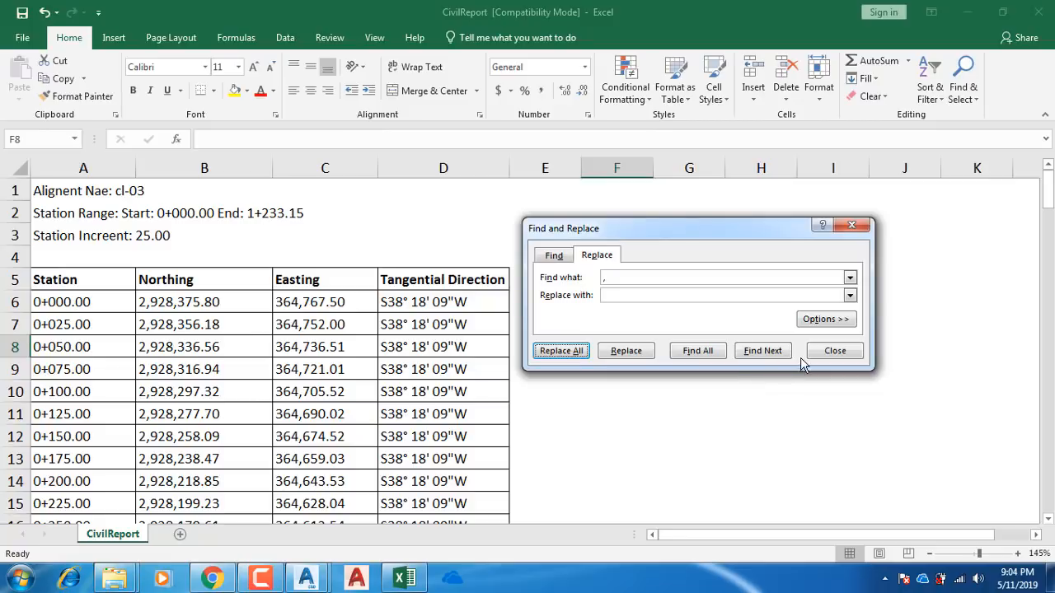
{"action": "left_click", "coordinate": [833, 353]}
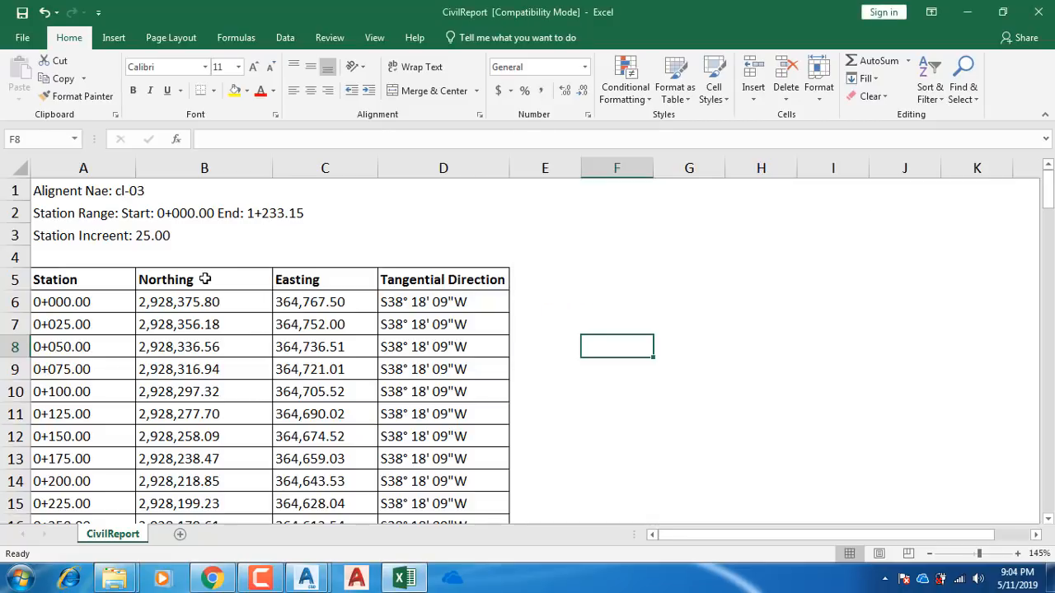
Step: Try to replace every comma with nothing in the Northing and Easting columns
{"action": "left_click", "coordinate": [177, 181]}
{"action": "key", "text": "ctrl+shift+Down"}
{"action": "key", "text": "shift+Right"}
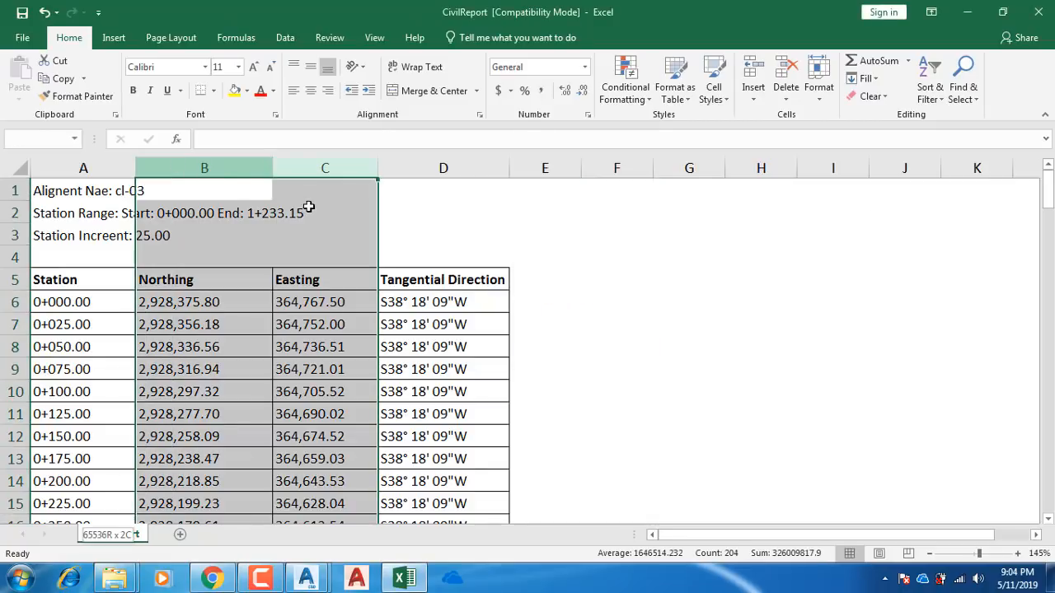
{"action": "key", "text": "ctrl+h"}
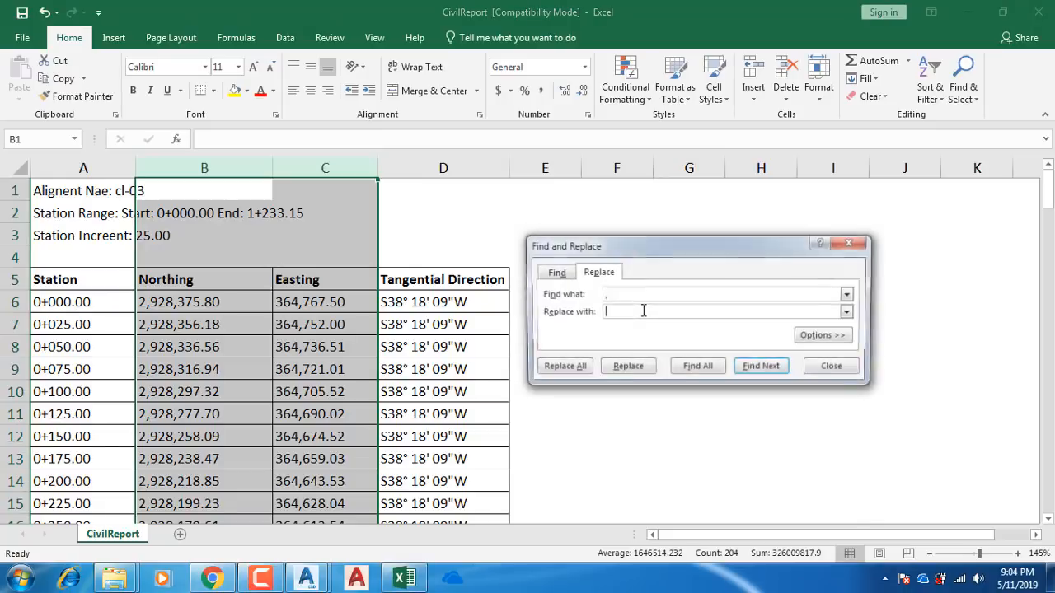
{"action": "left_click", "coordinate": [576, 372]}
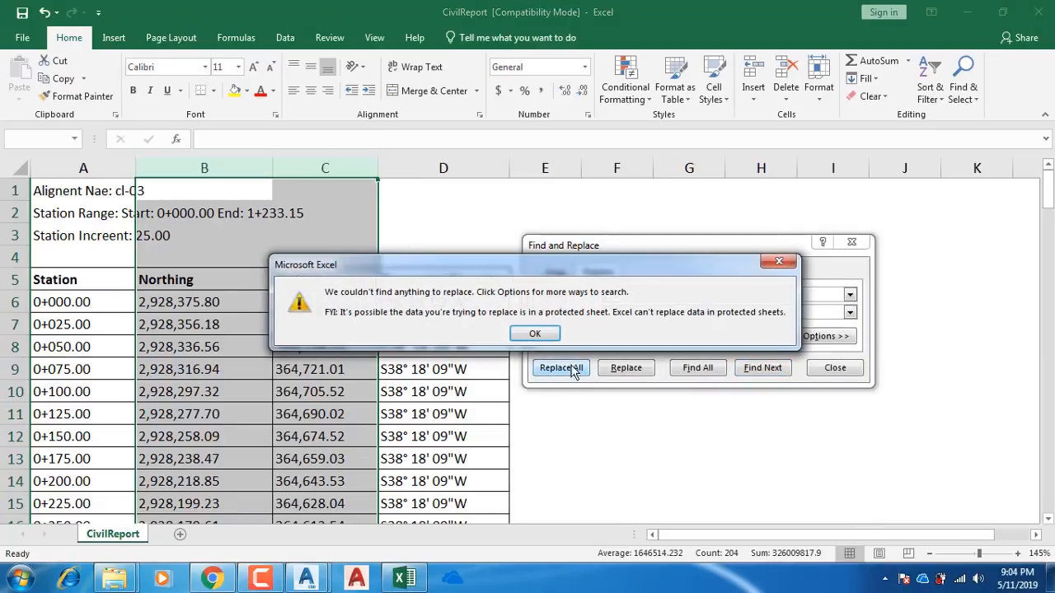
{"action": "left_click", "coordinate": [538, 335]}
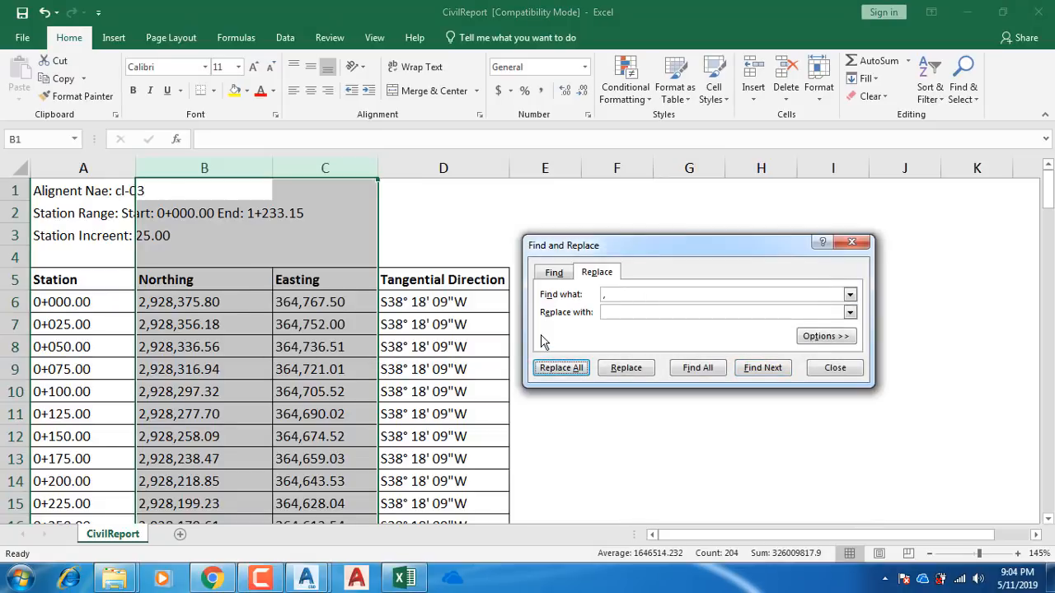
{"action": "left_click", "coordinate": [851, 242]}
{"action": "left_click", "coordinate": [568, 346]}
Step: Set the number format of the Northing and Easting columns to General
{"action": "scroll", "coordinate": [262, 254], "scroll_direction": "down", "scroll_amount": 2}
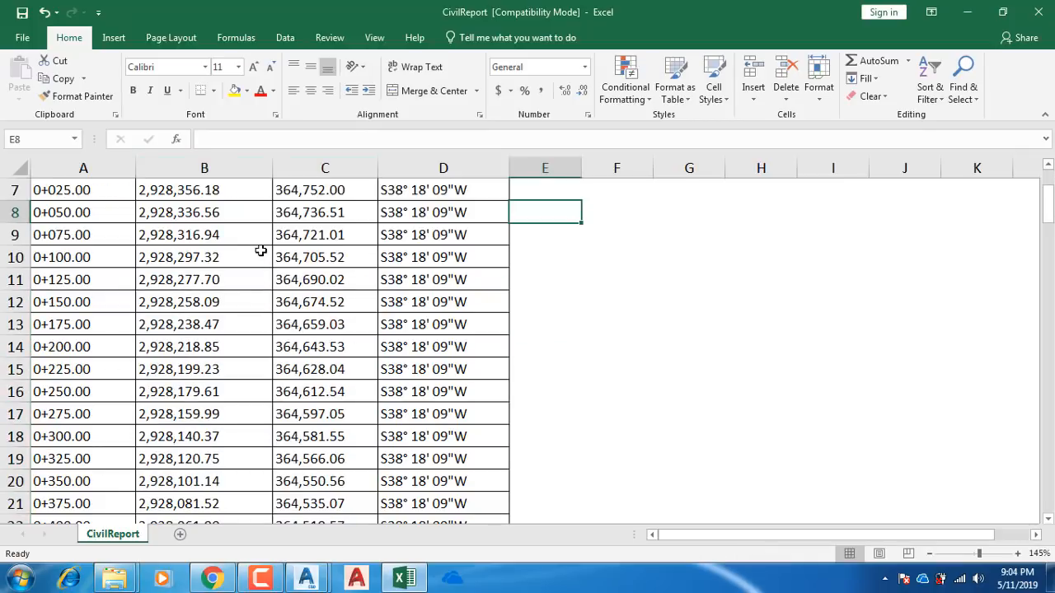
{"action": "scroll", "coordinate": [226, 212], "scroll_direction": "up", "scroll_amount": 1}
{"action": "scroll", "coordinate": [206, 193], "scroll_direction": "down", "scroll_amount": 1}
{"action": "scroll", "coordinate": [205, 203], "scroll_direction": "up", "scroll_amount": 1}
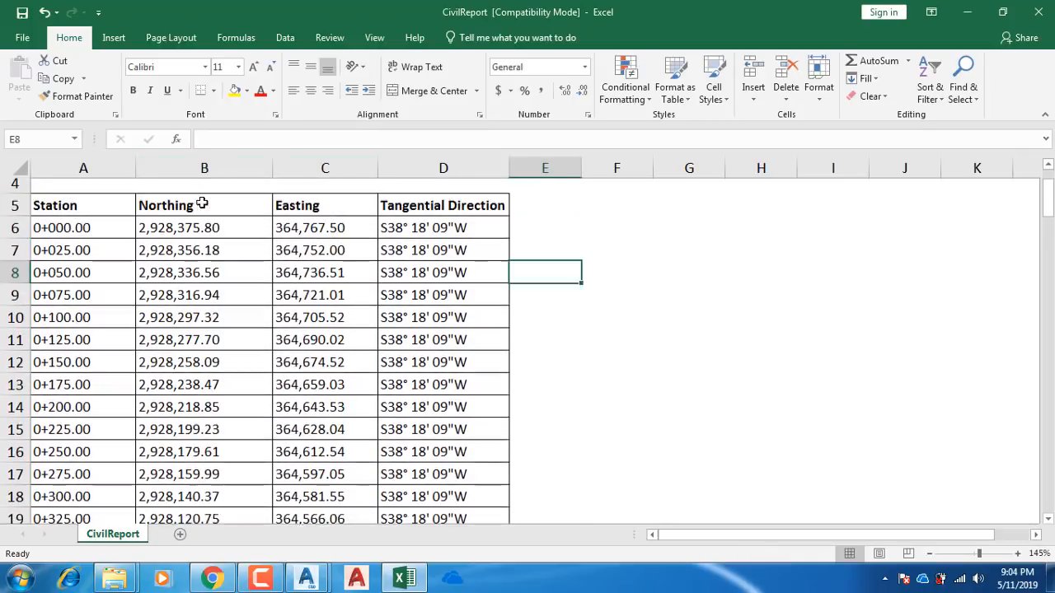
{"action": "left_click_drag", "start_coordinate": [186, 179], "coordinate": [306, 193]}
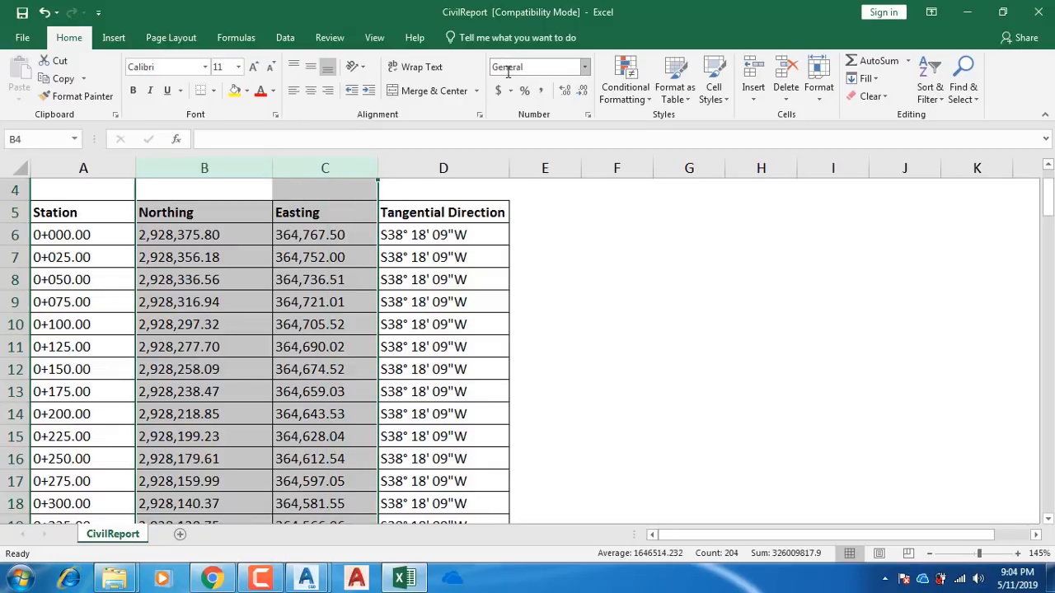
{"action": "left_click", "coordinate": [584, 69]}
{"action": "left_click", "coordinate": [546, 91]}
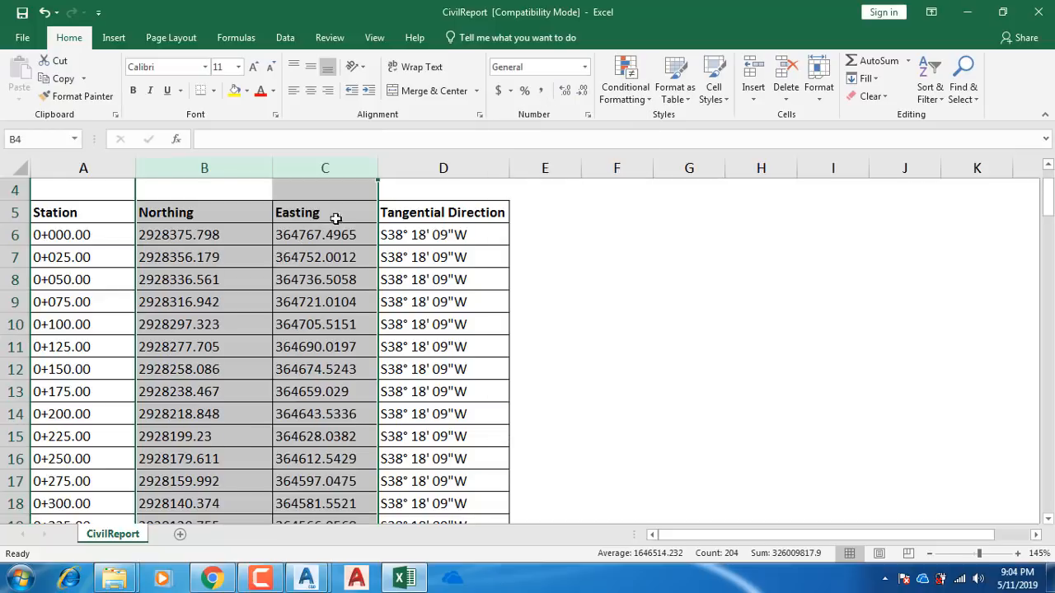
Step: Examine the northing and easting values through the cl-03 listing and the listing below it
{"action": "scroll", "coordinate": [198, 244], "scroll_direction": "down", "scroll_amount": 1}
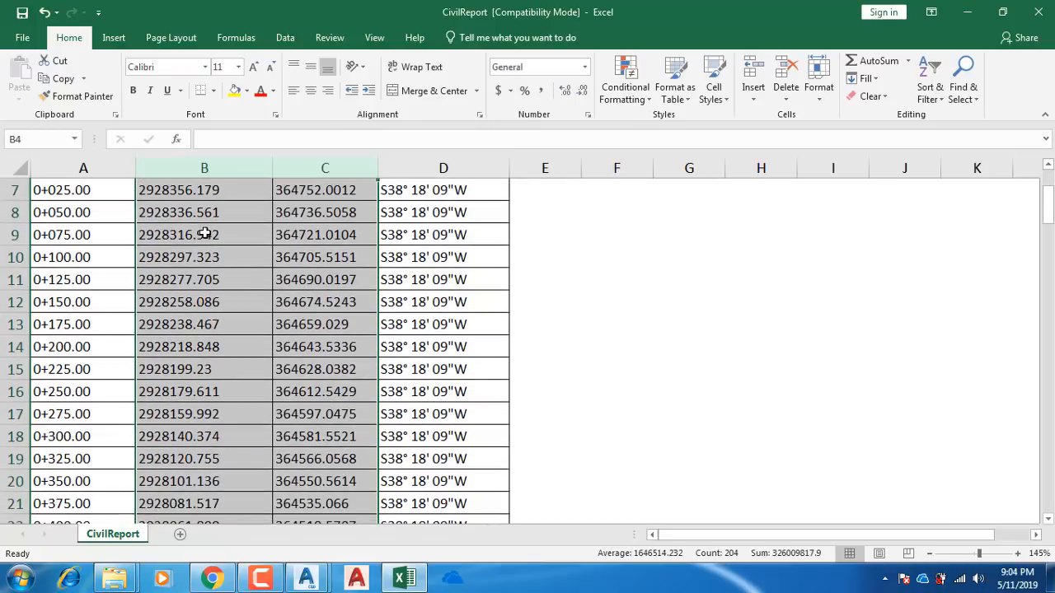
{"action": "scroll", "coordinate": [219, 239], "scroll_direction": "up", "scroll_amount": 2}
{"action": "left_click", "coordinate": [226, 300]}
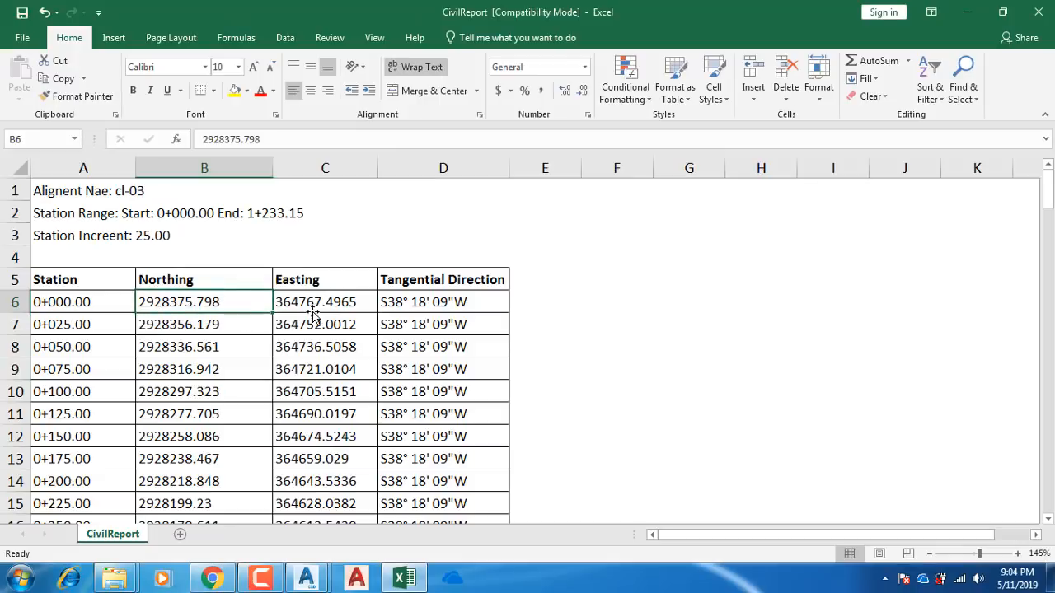
{"action": "scroll", "coordinate": [237, 310], "scroll_direction": "down", "scroll_amount": 13}
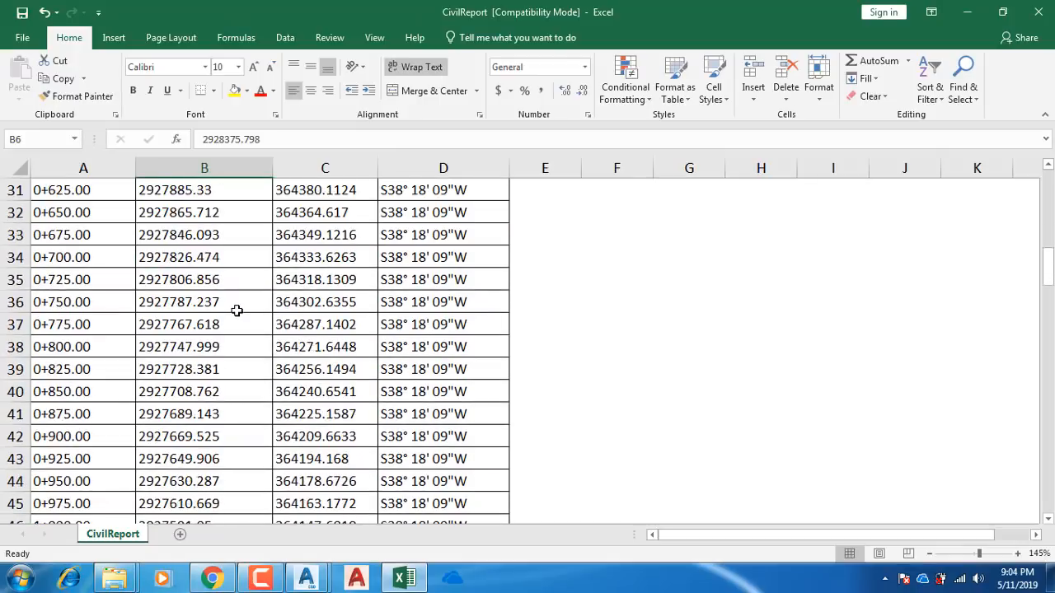
{"action": "scroll", "coordinate": [237, 310], "scroll_direction": "down", "scroll_amount": 7}
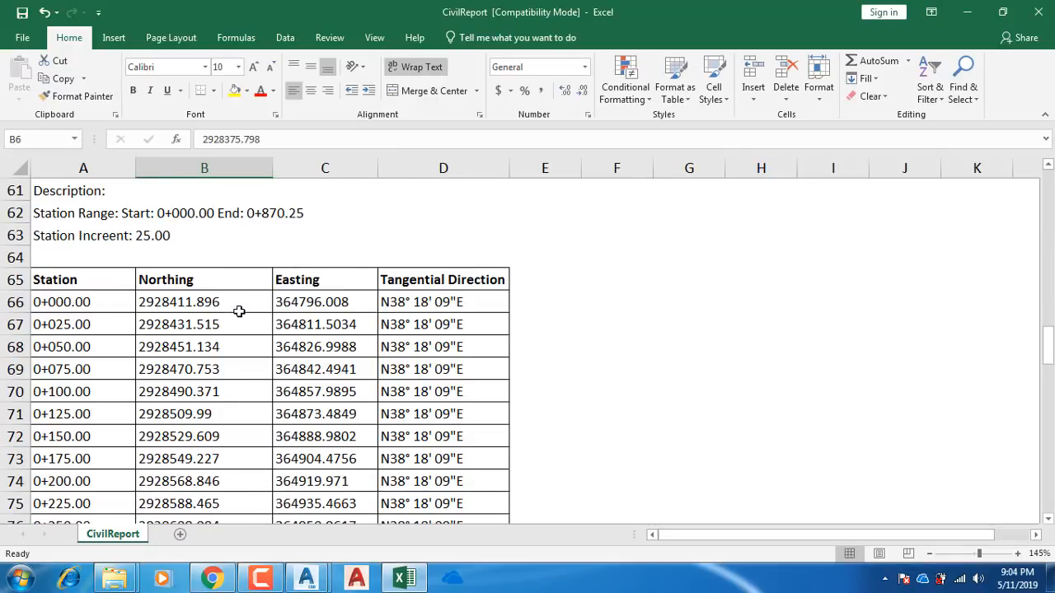
{"action": "scroll", "coordinate": [238, 310], "scroll_direction": "down", "scroll_amount": 6}
{"action": "scroll", "coordinate": [238, 310], "scroll_direction": "up", "scroll_amount": 16}
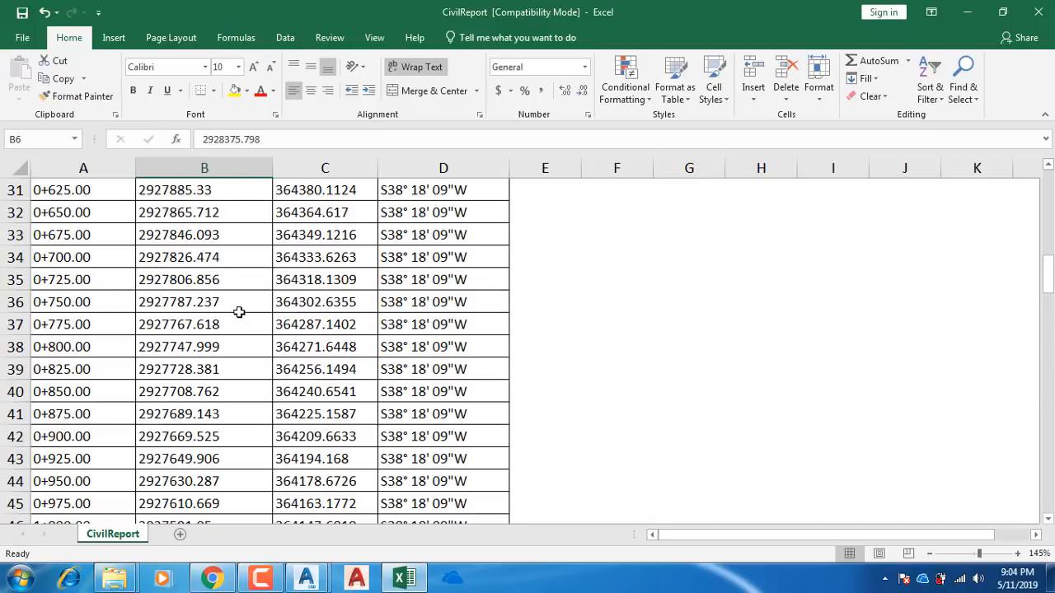
{"action": "scroll", "coordinate": [238, 312], "scroll_direction": "up", "scroll_amount": 10}
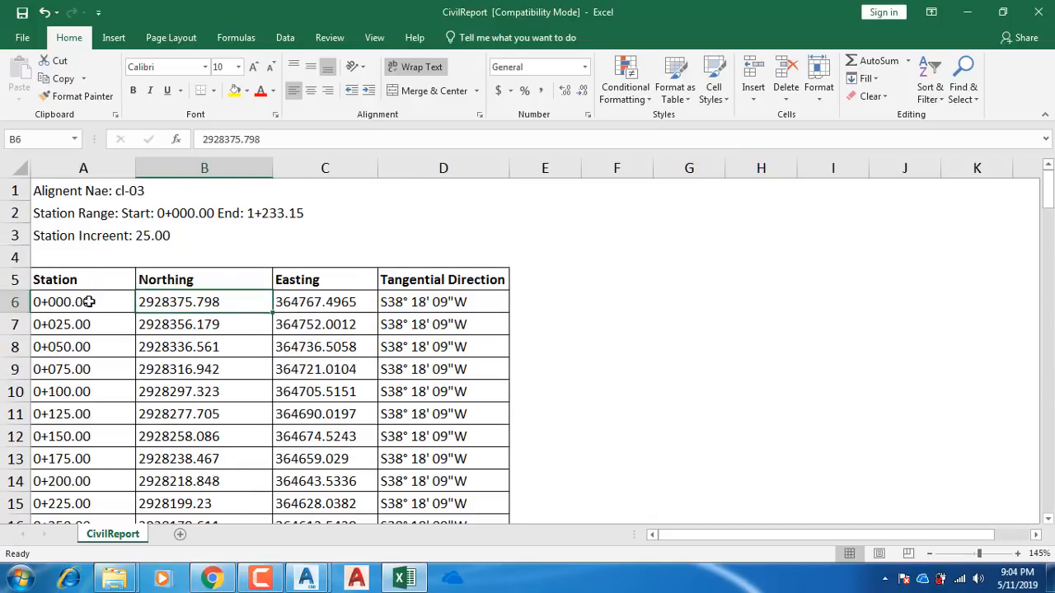
Step: Copy the station, northing and easting values of cl-03, A6 to C56, into a new sheet starting at A1
{"action": "left_click_drag", "start_coordinate": [89, 302], "coordinate": [309, 457]}
{"action": "key", "text": "ctrl+c"}
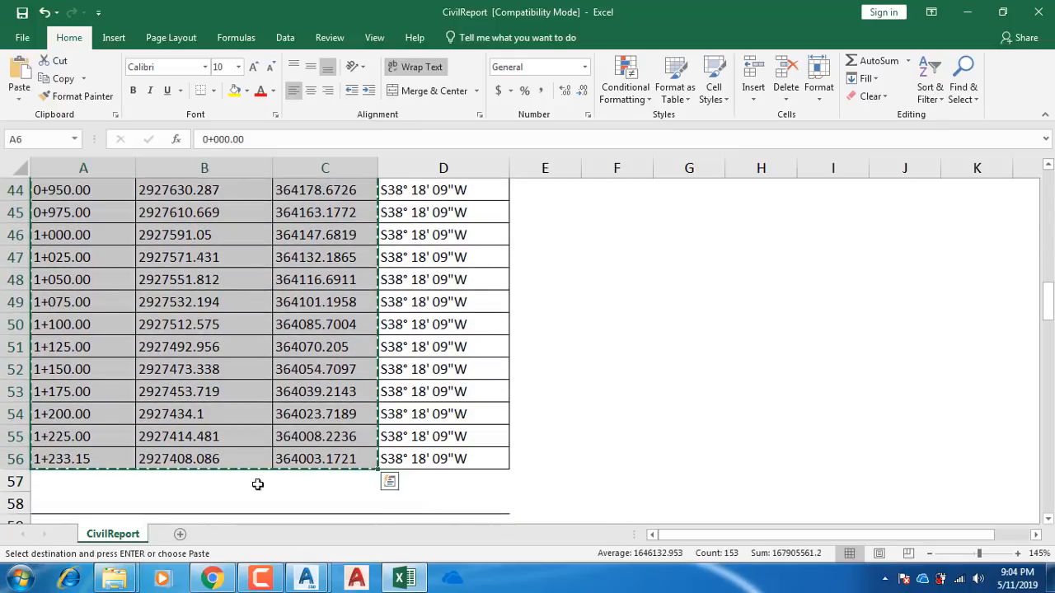
{"action": "left_click", "coordinate": [180, 534]}
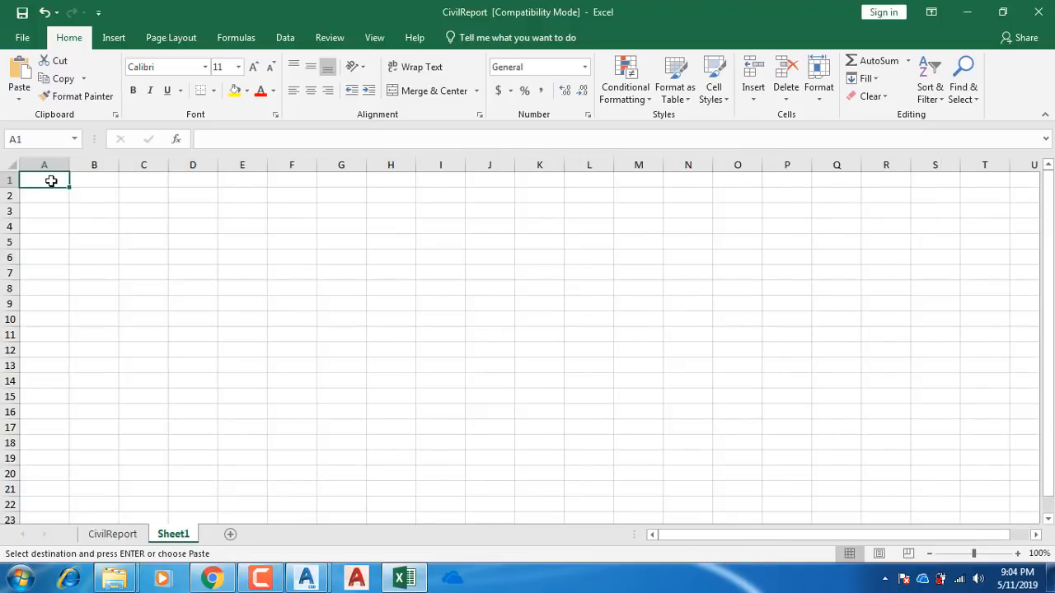
{"action": "key", "text": "ctrl+v"}
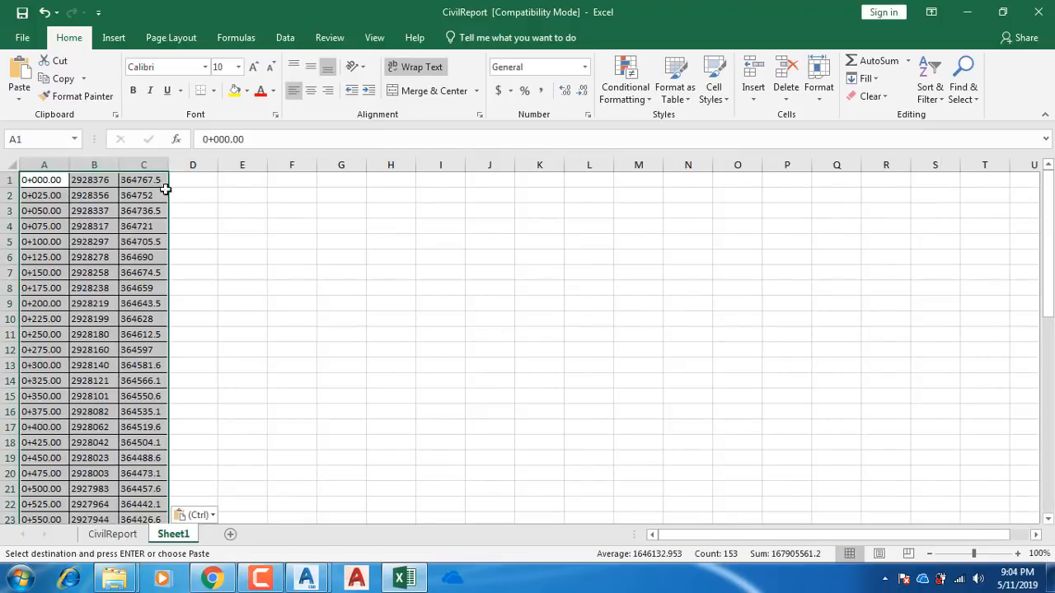
Step: Fit column A to its stations and widen columns B and C to show the full coordinate decimals
{"action": "double_click", "coordinate": [169, 165]}
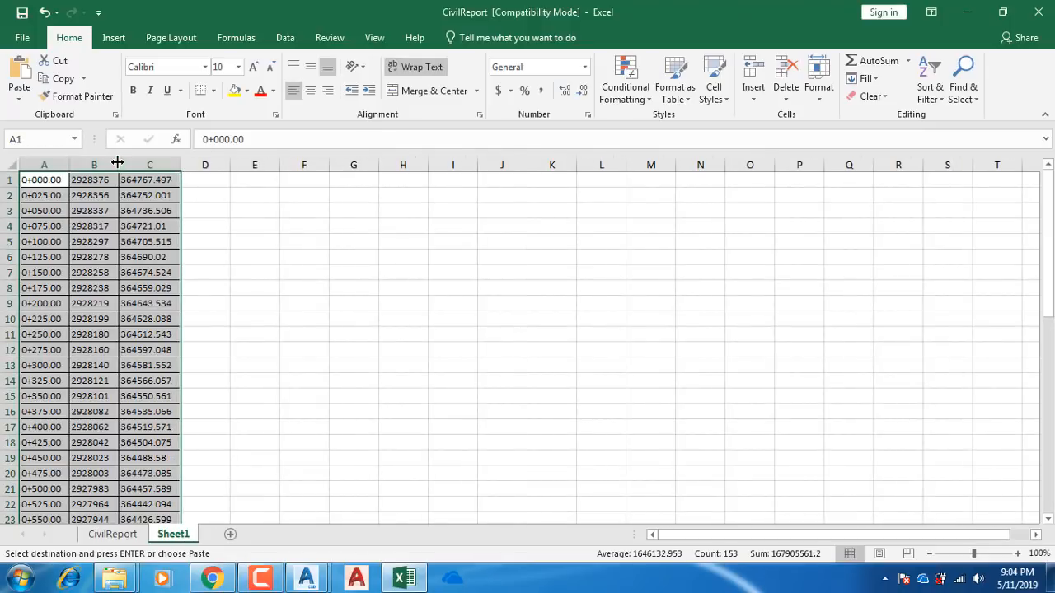
{"action": "double_click", "coordinate": [119, 165]}
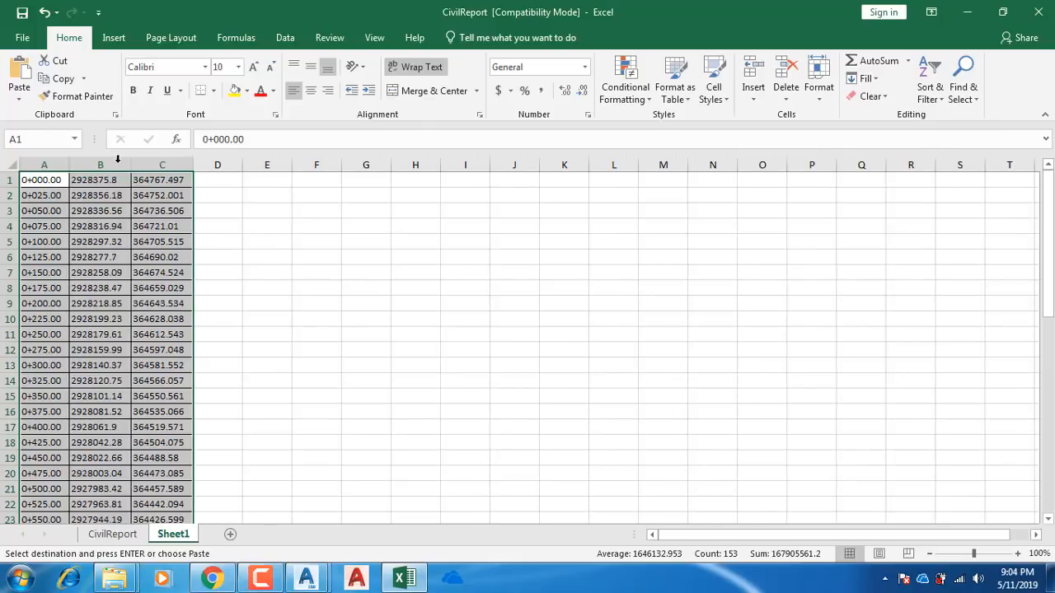
{"action": "double_click", "coordinate": [69, 163]}
{"action": "double_click", "coordinate": [125, 165]}
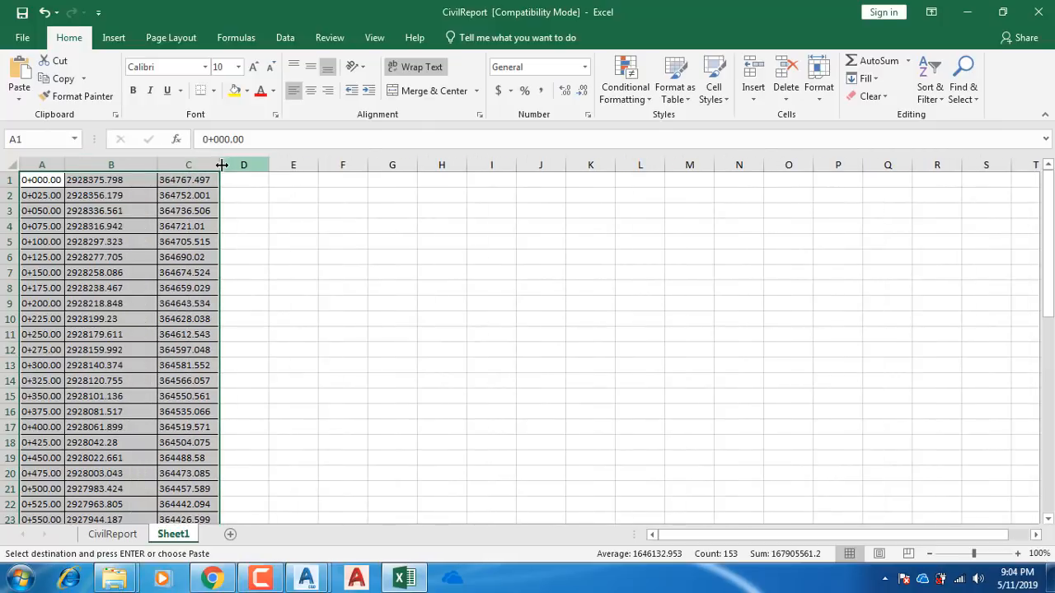
{"action": "double_click", "coordinate": [221, 165]}
Step: Move the easting values from column C to column E
{"action": "left_click", "coordinate": [86, 166]}
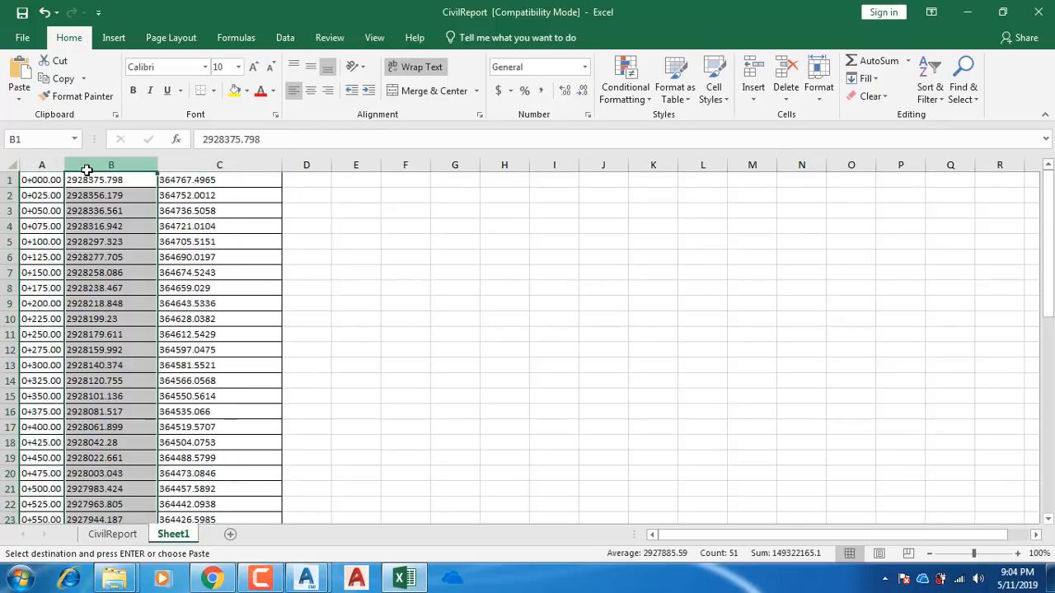
{"action": "scroll", "coordinate": [86, 166], "scroll_direction": "up", "scroll_amount": 3, "text": "ctrl"}
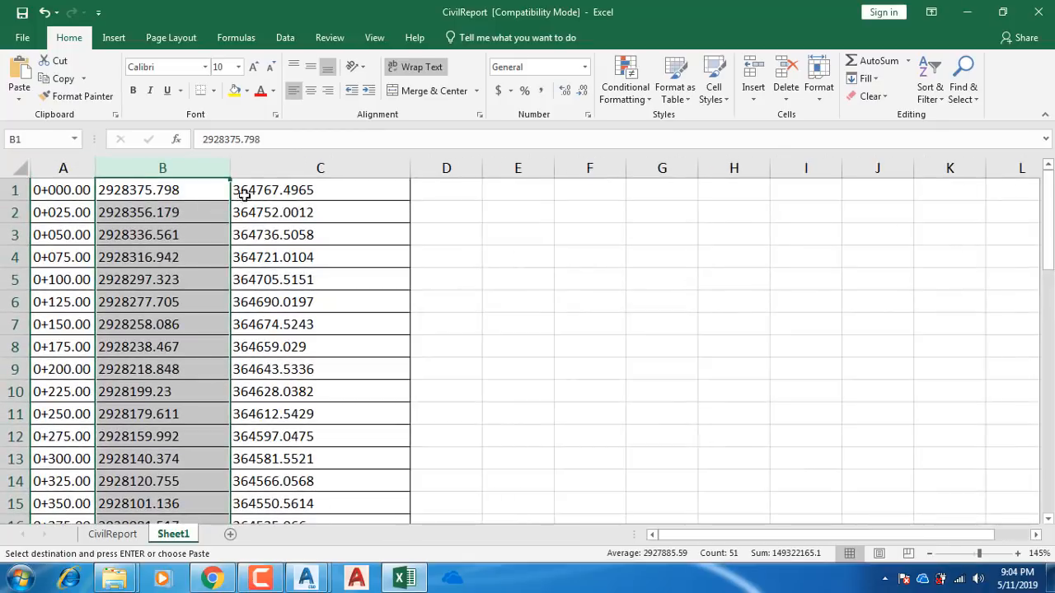
{"action": "left_click", "coordinate": [273, 167]}
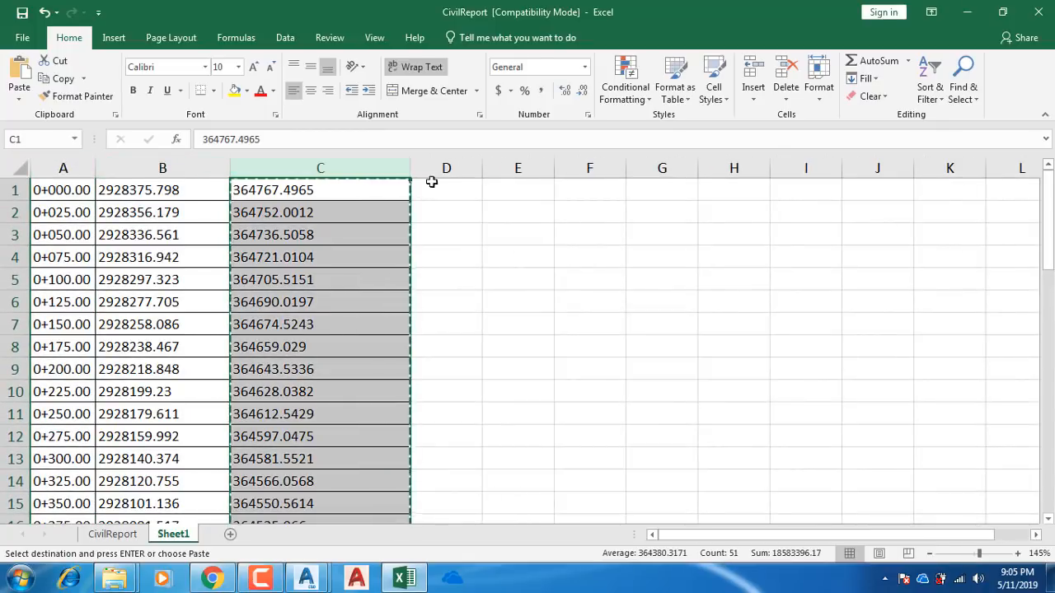
{"action": "left_click", "coordinate": [514, 168]}
{"action": "key", "text": "ctrl+v"}
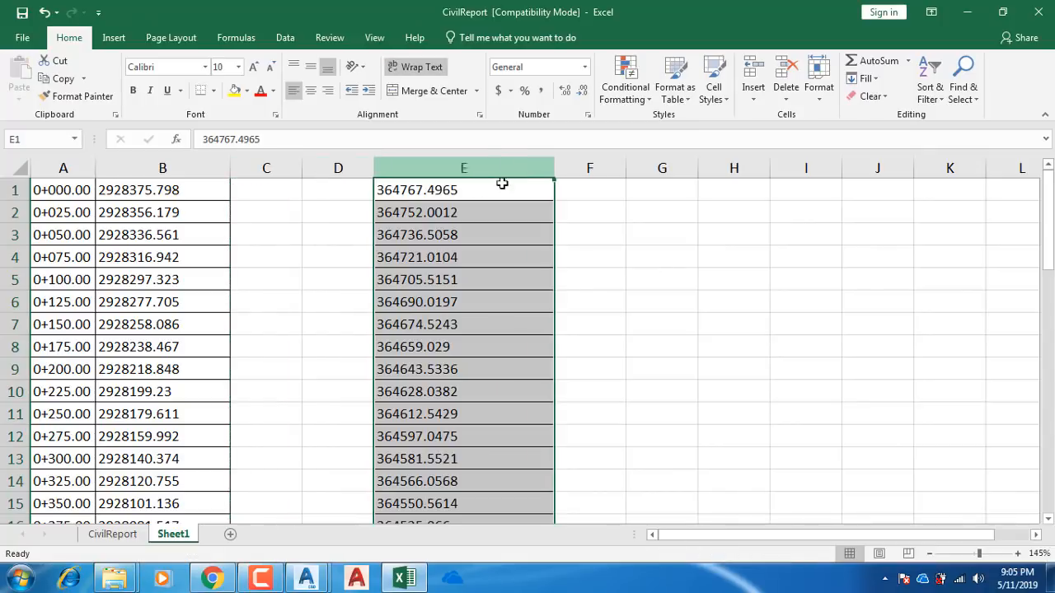
Step: Move the northing values from column B to column C, and the easting values from column E to column B
{"action": "left_click", "coordinate": [156, 170]}
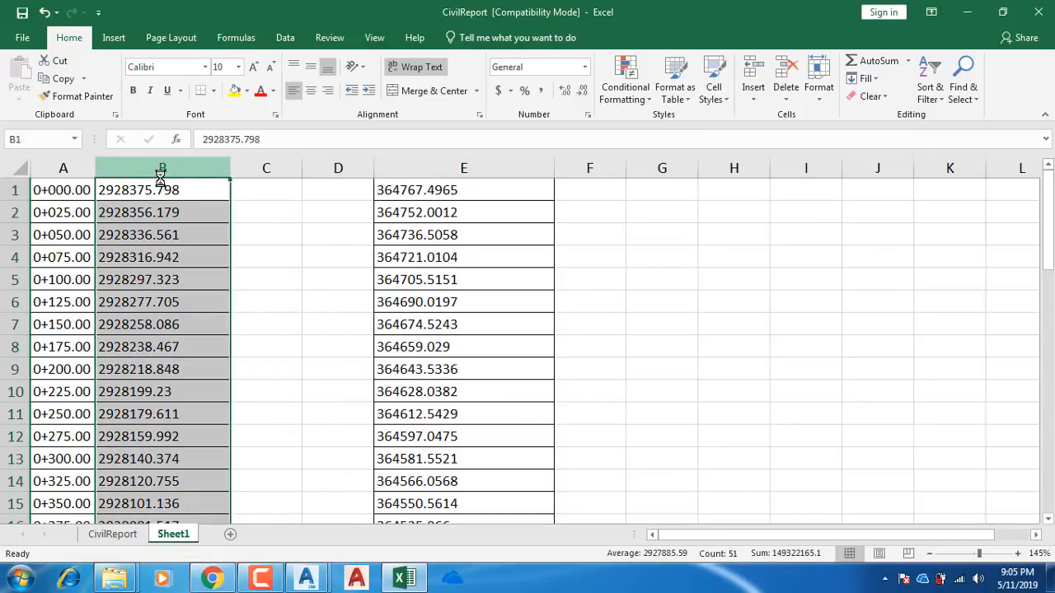
{"action": "key", "text": "ctrl+x"}
{"action": "left_click", "coordinate": [268, 167]}
{"action": "key", "text": "ctrl+v"}
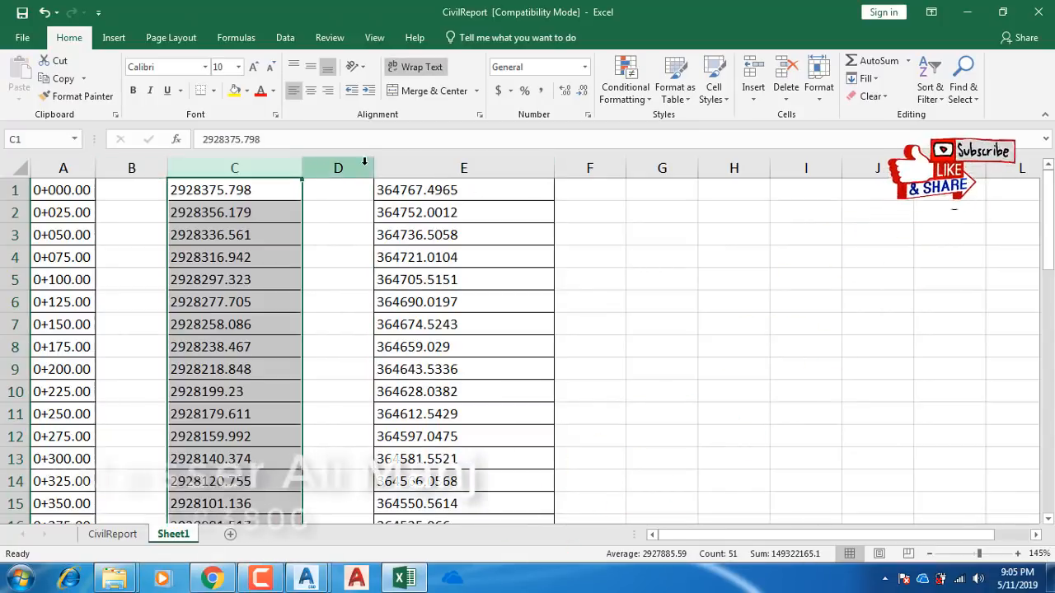
{"action": "left_click", "coordinate": [415, 167]}
{"action": "key", "text": "ctrl+x"}
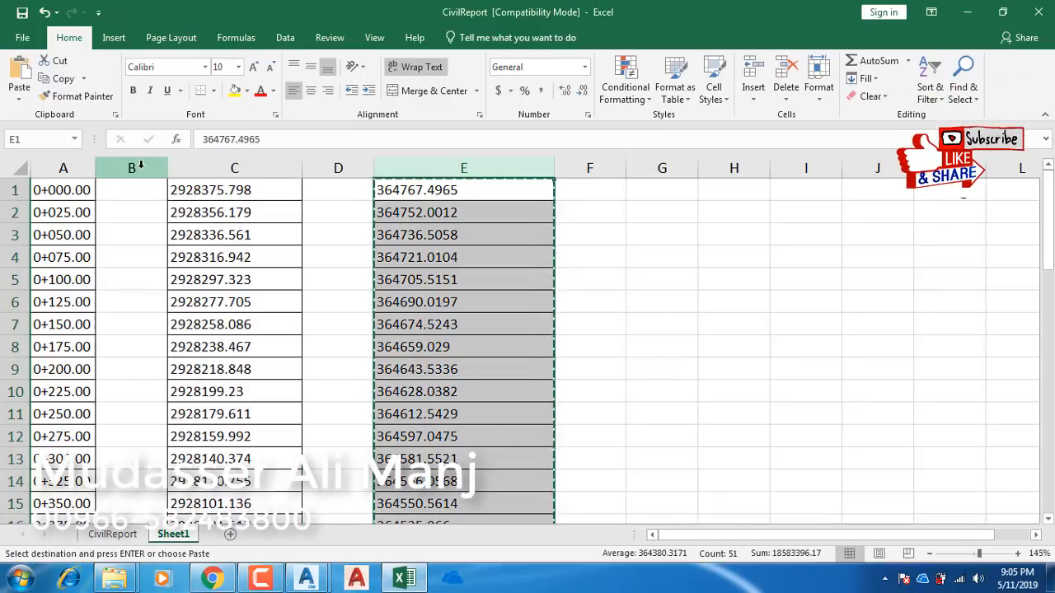
{"action": "left_click", "coordinate": [140, 167]}
{"action": "key", "text": "ctrl+v"}
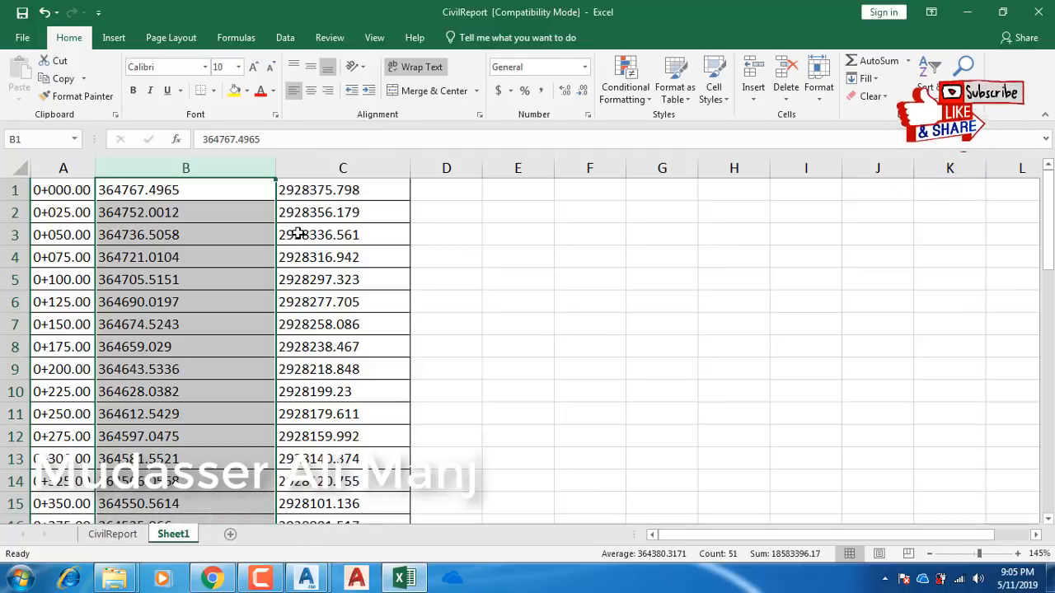
Step: Review the number format options for the Northing and Easting columns on the CivilReport sheet
{"action": "left_click", "coordinate": [116, 537]}
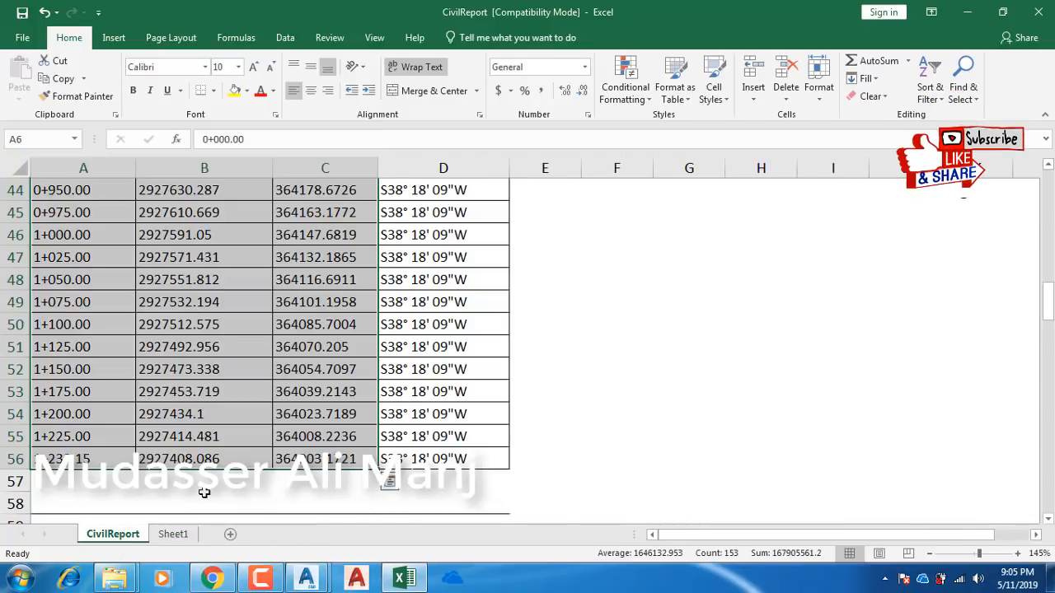
{"action": "scroll", "coordinate": [203, 493], "scroll_direction": "up", "scroll_amount": 14}
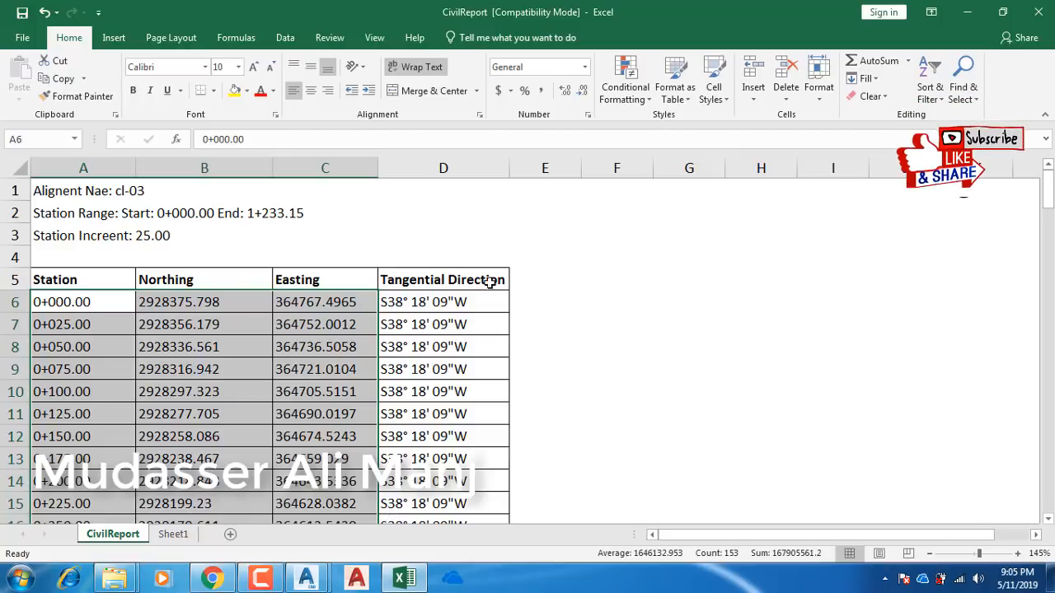
{"action": "left_click_drag", "start_coordinate": [205, 189], "coordinate": [318, 186]}
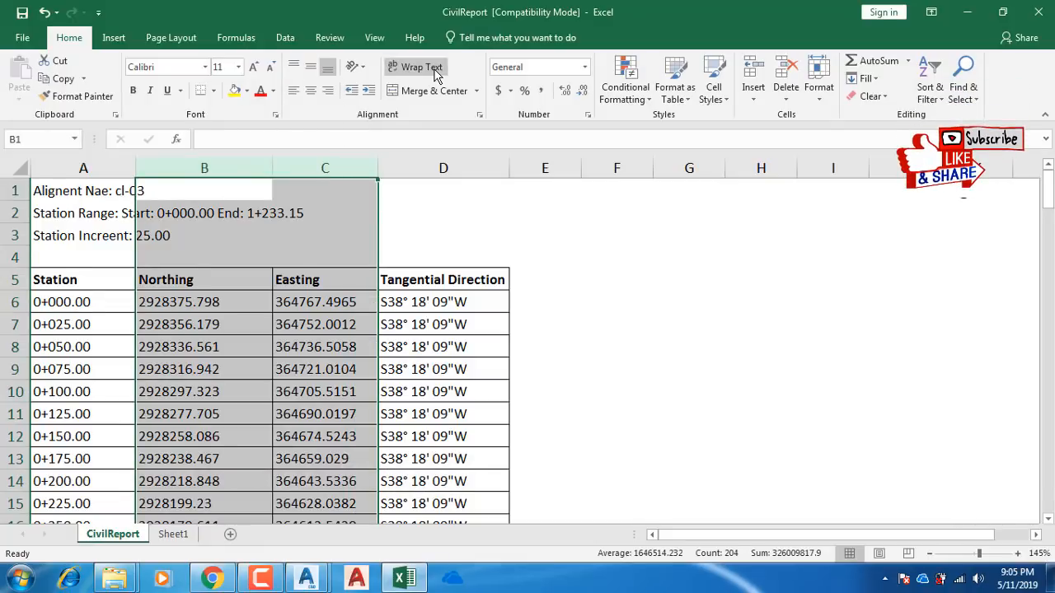
{"action": "left_click", "coordinate": [577, 69]}
{"action": "left_click", "coordinate": [584, 66]}
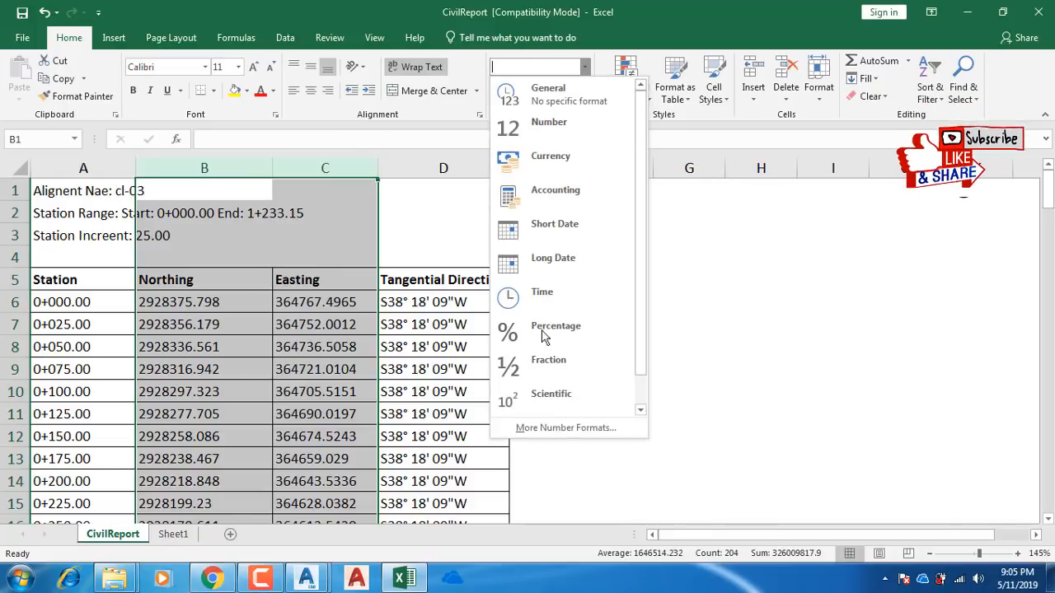
{"action": "left_click", "coordinate": [770, 406]}
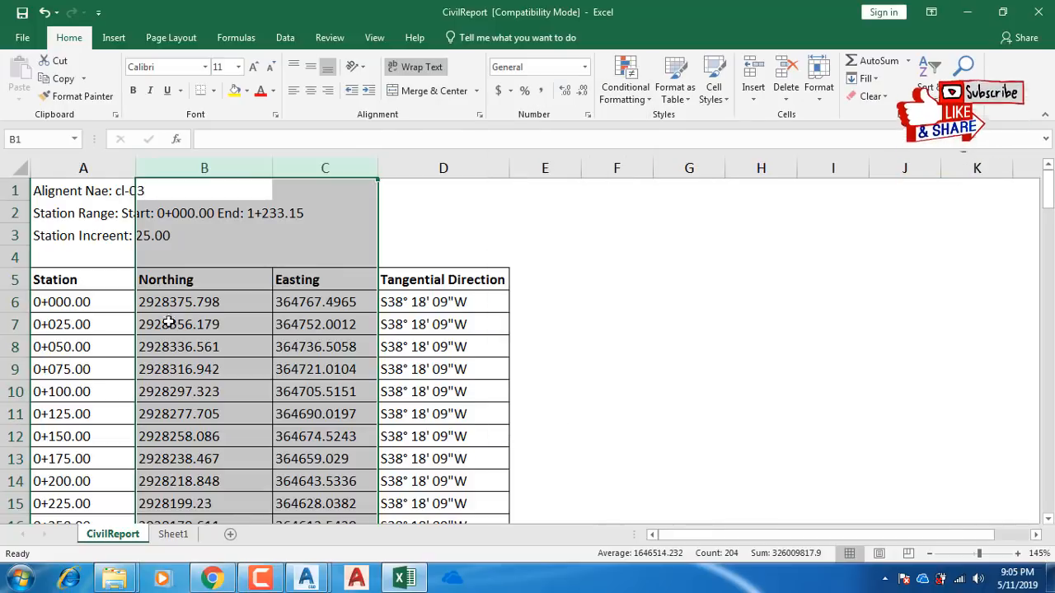
Step: Narrow columns B and C on Sheet1 to suit the coordinate values
{"action": "left_click", "coordinate": [173, 534]}
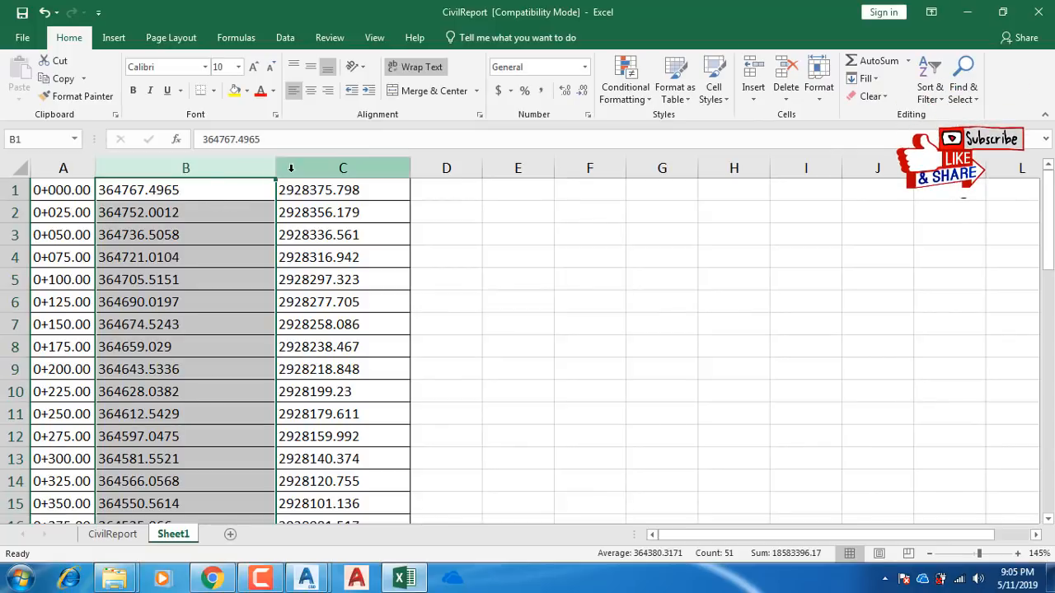
{"action": "left_click_drag", "start_coordinate": [275, 168], "coordinate": [218, 168]}
{"action": "left_click_drag", "start_coordinate": [353, 165], "coordinate": [330, 168]}
Step: Remove all cell borders from columns A to C on Sheet1
{"action": "left_click_drag", "start_coordinate": [57, 168], "coordinate": [272, 170]}
{"action": "left_click", "coordinate": [213, 91]}
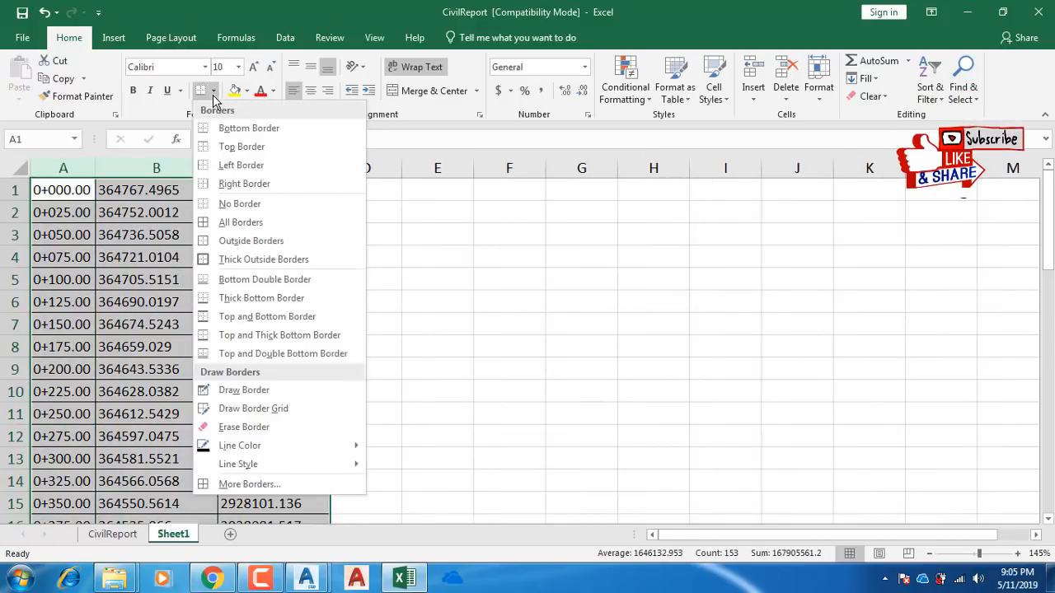
{"action": "left_click", "coordinate": [235, 204]}
{"action": "left_click", "coordinate": [362, 258]}
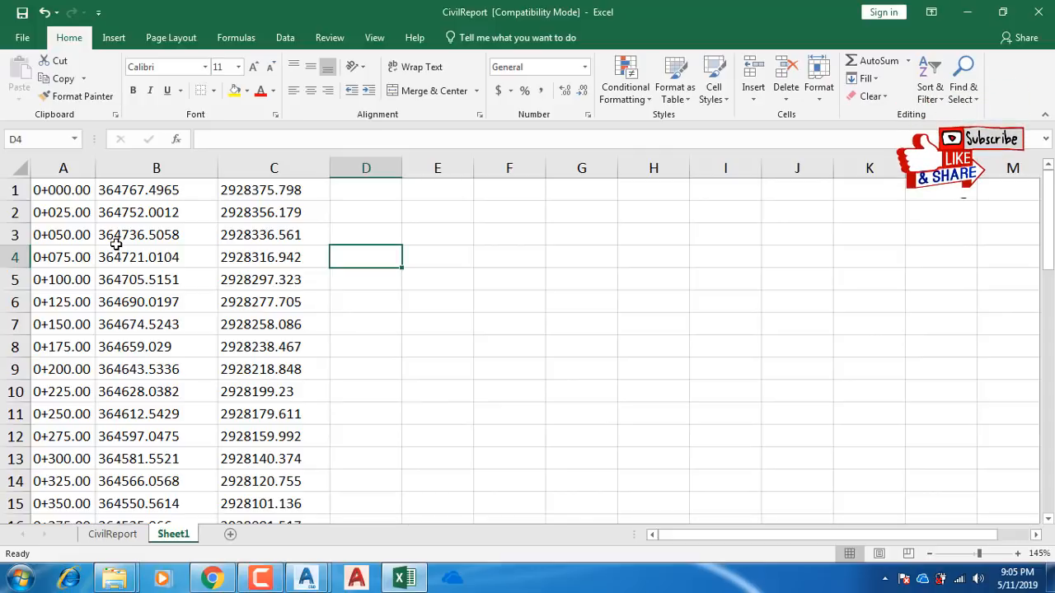
Step: Replace the first two stations in column A with the plain numbers 0 and 25
{"action": "left_click", "coordinate": [55, 189]}
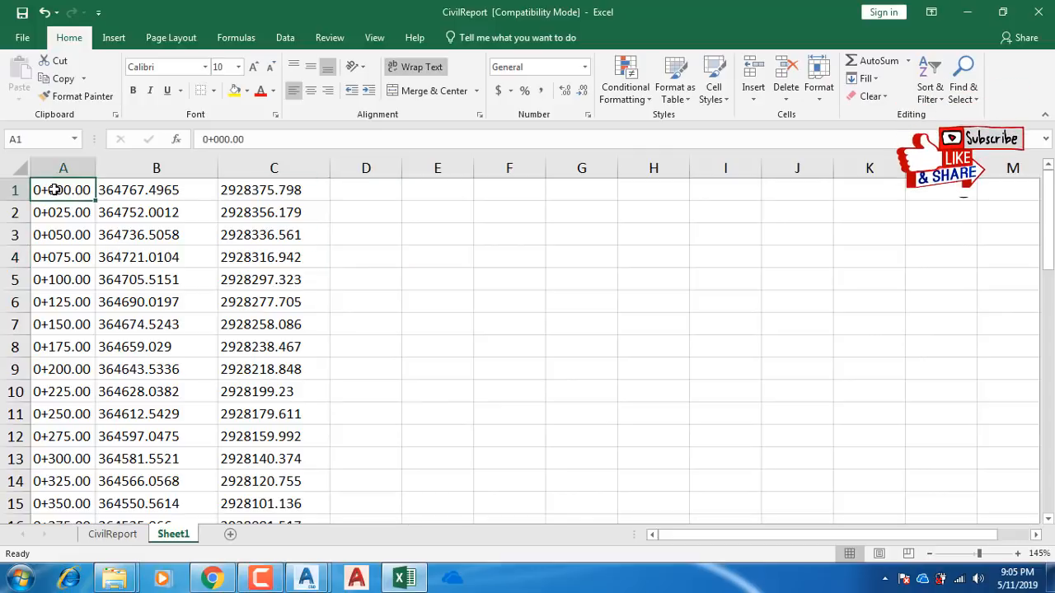
{"action": "type", "text": "0"}
{"action": "key", "text": "Return"}
{"action": "type", "text": "25"}
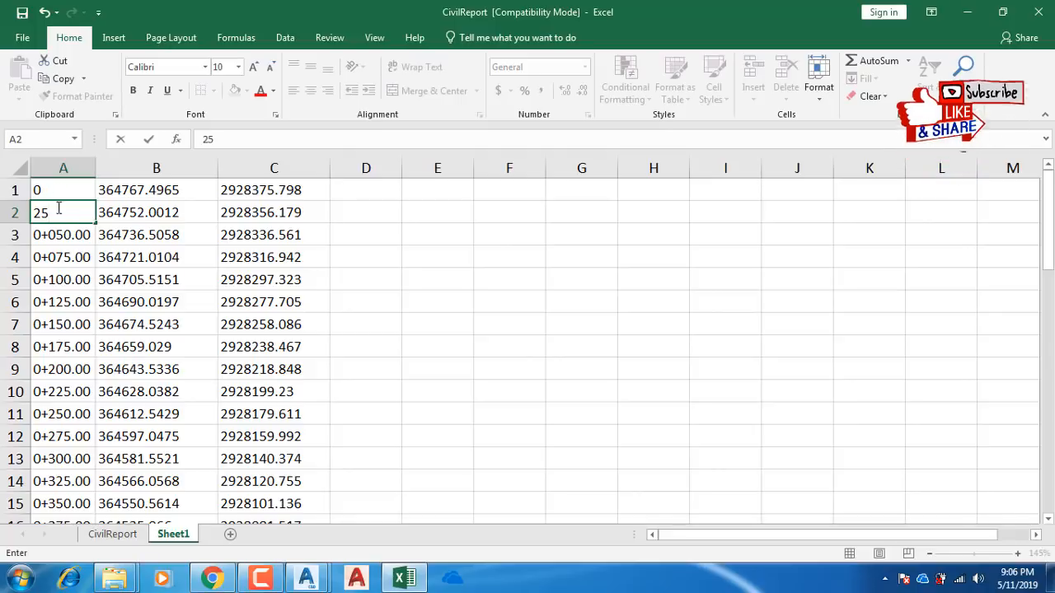
{"action": "key", "text": "Return"}
{"action": "key", "text": "Return"}
Step: Fill the 25-interval station series down column A to row 51, with the full table in columns A to C selected
{"action": "left_click_drag", "start_coordinate": [60, 182], "coordinate": [284, 213]}
{"action": "double_click", "coordinate": [95, 223]}
{"action": "left_click_drag", "start_coordinate": [288, 255], "coordinate": [291, 449]}
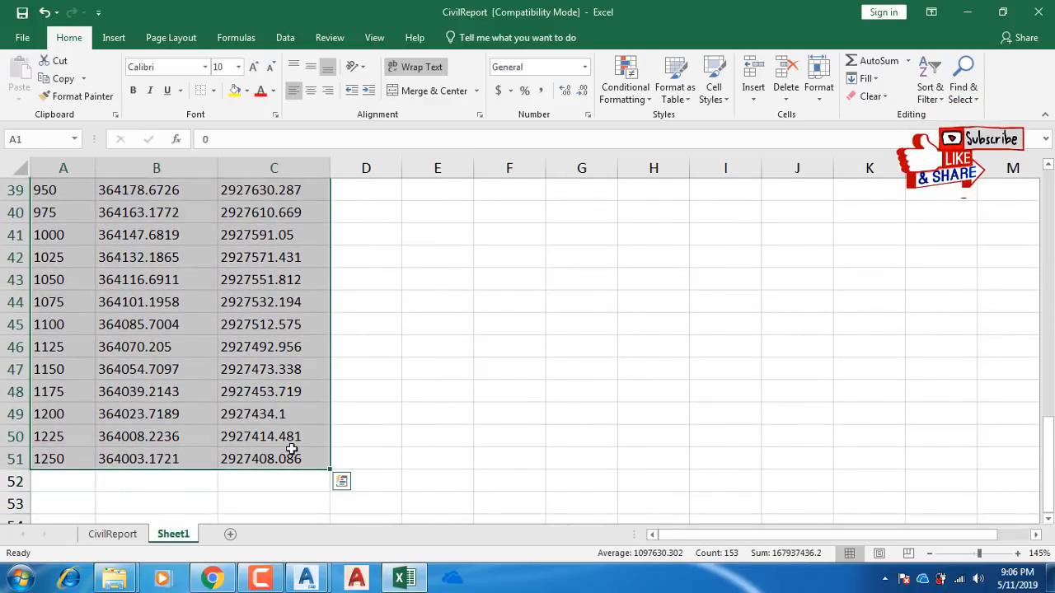
Step: Switch to the 123.dwg drawing in Civil 3D and examine the station labels along the alignment
{"action": "mouse_move", "coordinate": [306, 578]}
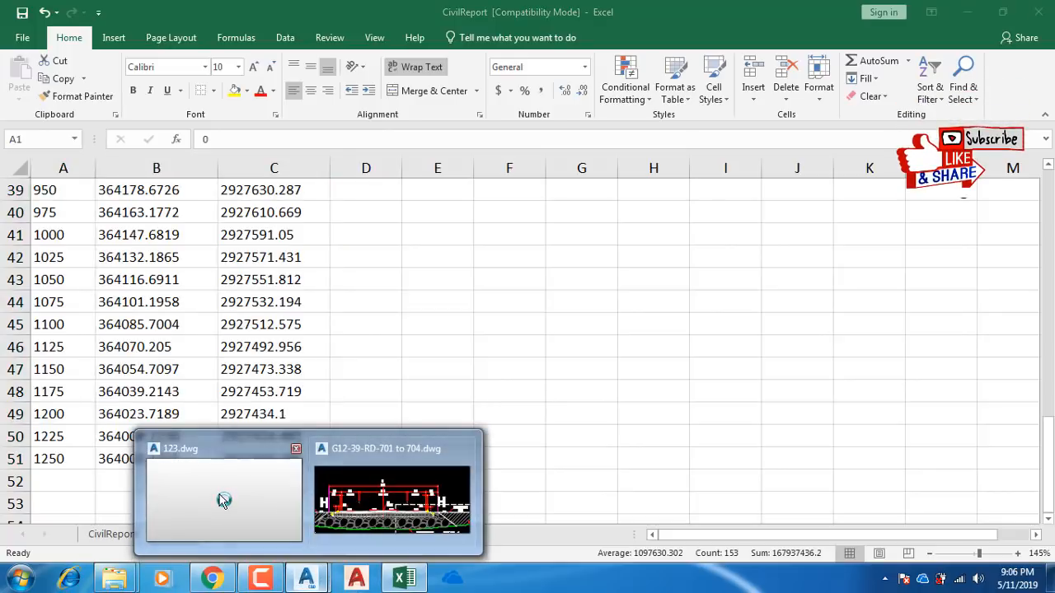
{"action": "left_click", "coordinate": [235, 486]}
{"action": "left_click", "coordinate": [304, 307]}
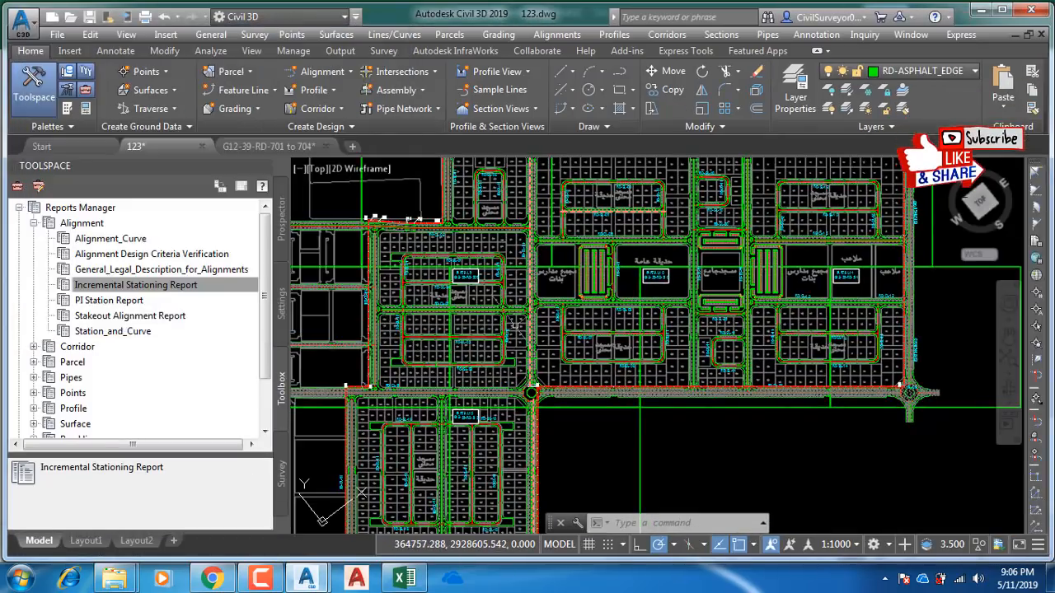
{"action": "scroll", "coordinate": [527, 288], "scroll_direction": "up", "scroll_amount": 10}
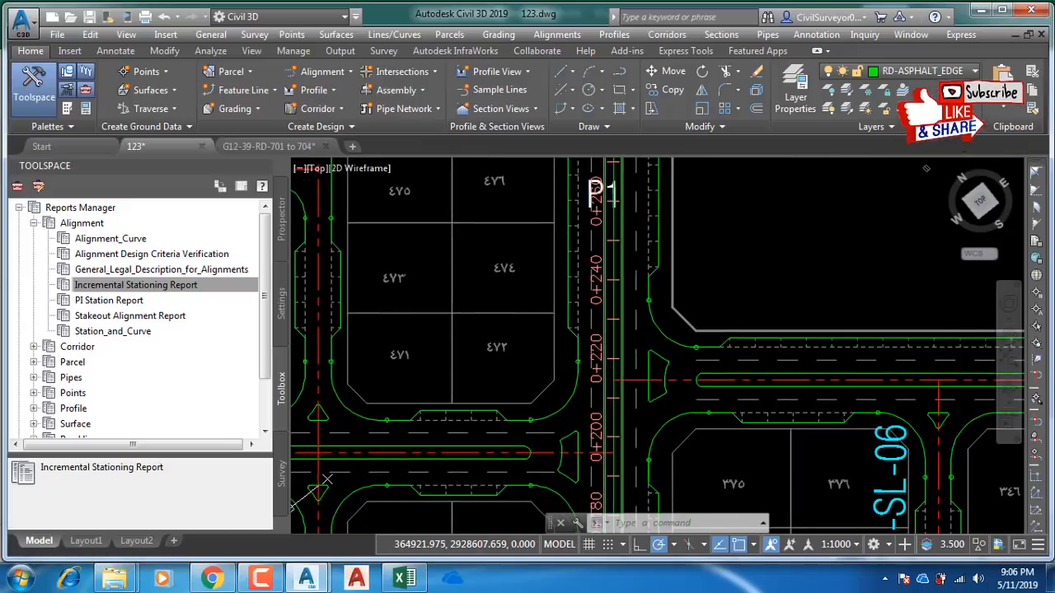
Step: Open the G12-39-RD-701 to 704 drawing and examine its typical road cross-sections through to the 30m R.O.W section
{"action": "left_click", "coordinate": [259, 146]}
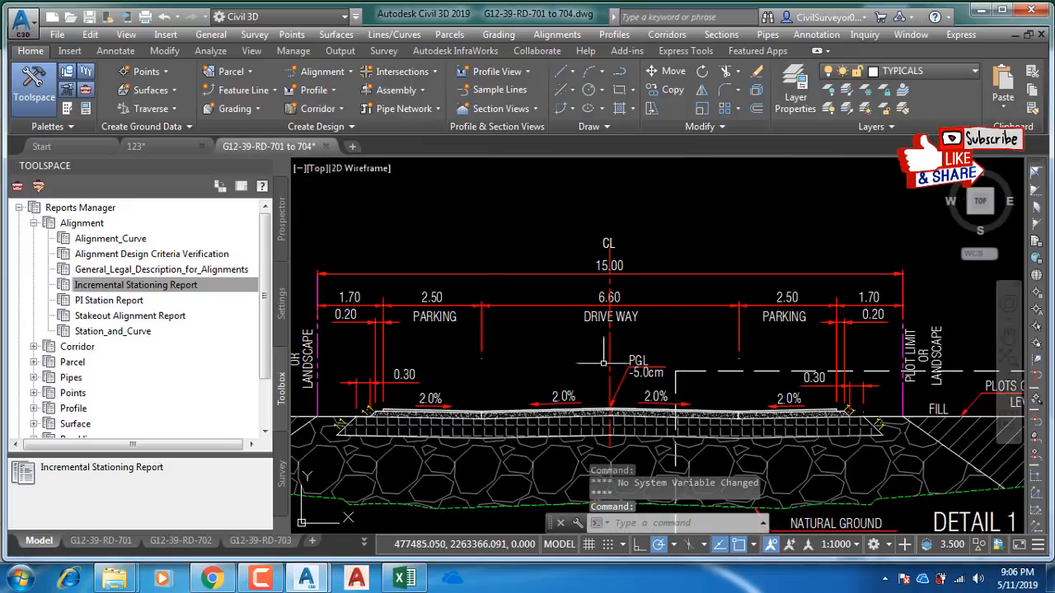
{"action": "mouse_move", "coordinate": [593, 351]}
{"action": "middle_mouse_down"}
{"action": "mouse_move", "coordinate": [534, 307]}
{"action": "mouse_move", "coordinate": [512, 318]}
{"action": "middle_mouse_up"}
{"action": "scroll", "coordinate": [534, 306], "scroll_direction": "down", "scroll_amount": 6}
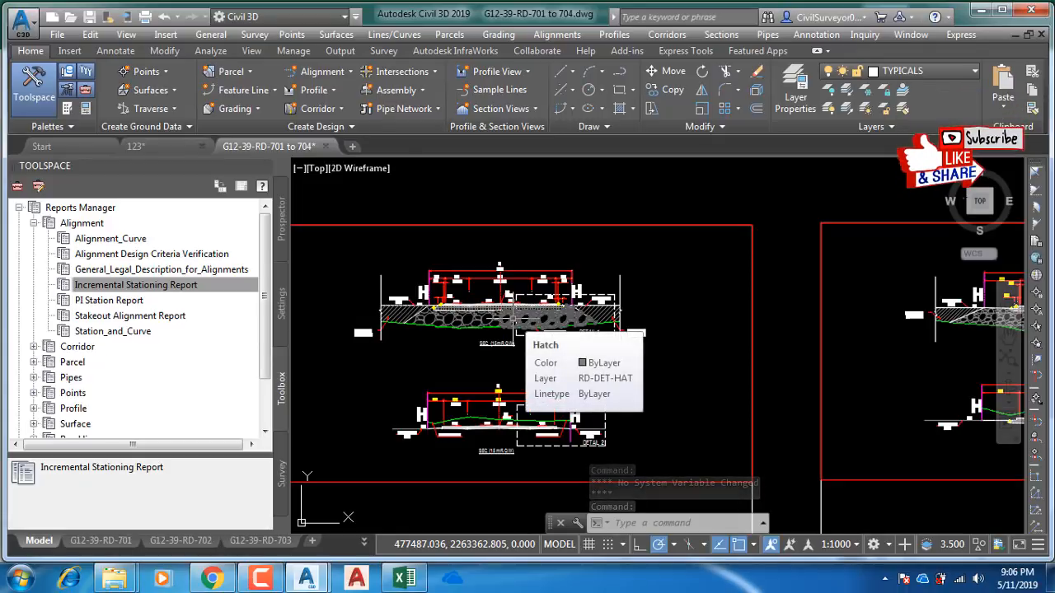
{"action": "middle_click_drag", "start_coordinate": [859, 318], "coordinate": [405, 307]}
{"action": "scroll", "coordinate": [669, 245], "scroll_direction": "up", "scroll_amount": 4}
{"action": "scroll", "coordinate": [569, 268], "scroll_direction": "down", "scroll_amount": 6}
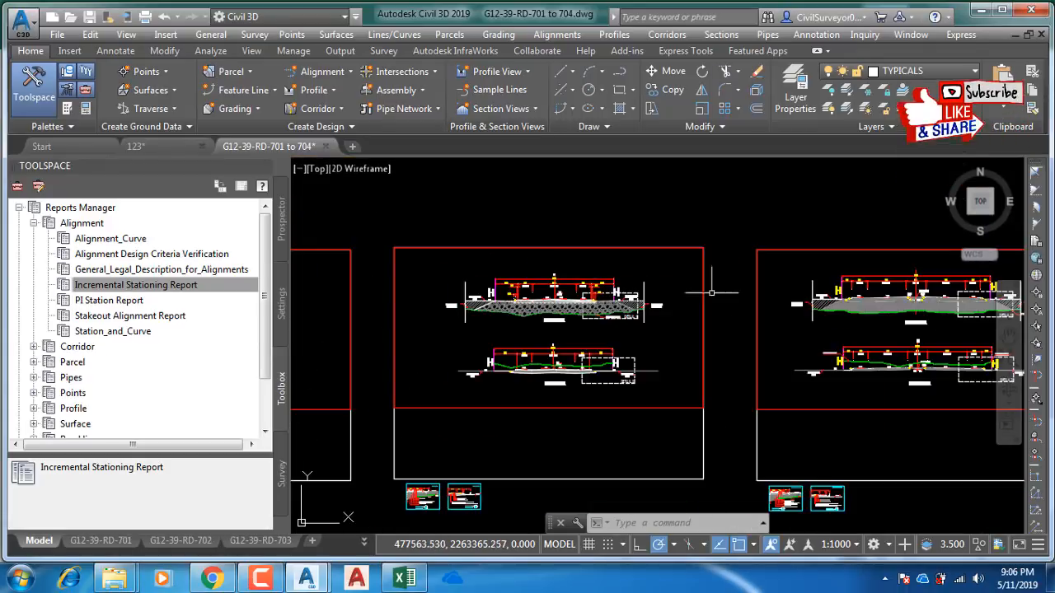
{"action": "middle_click_drag", "start_coordinate": [857, 289], "coordinate": [468, 300]}
{"action": "scroll", "coordinate": [503, 301], "scroll_direction": "up", "scroll_amount": 5}
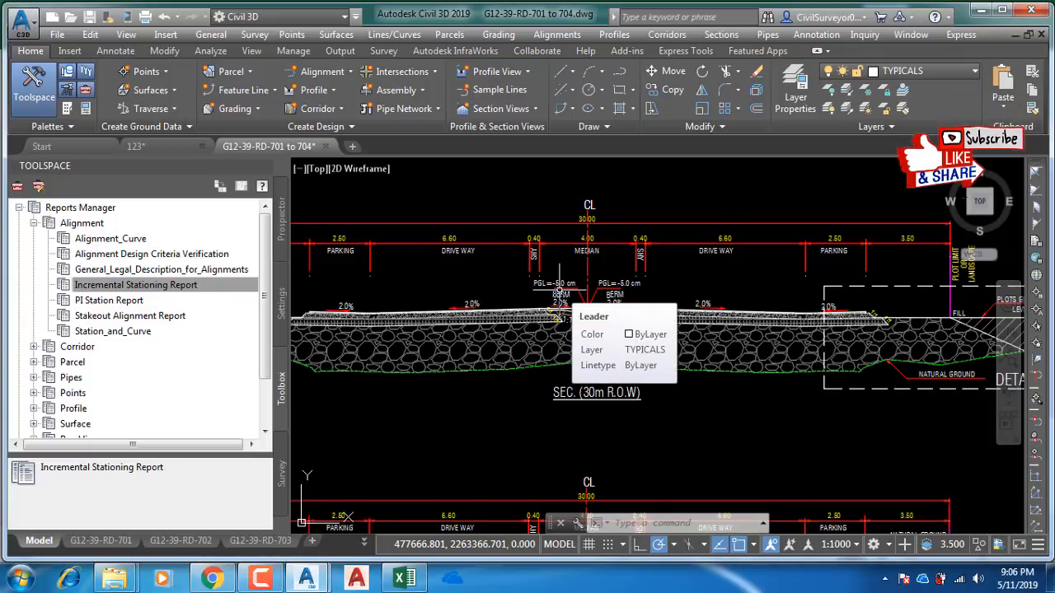
Step: Examine the pavement layers, edge slope and median berm details of the 30m R.O.W section
{"action": "left_click", "coordinate": [264, 579]}
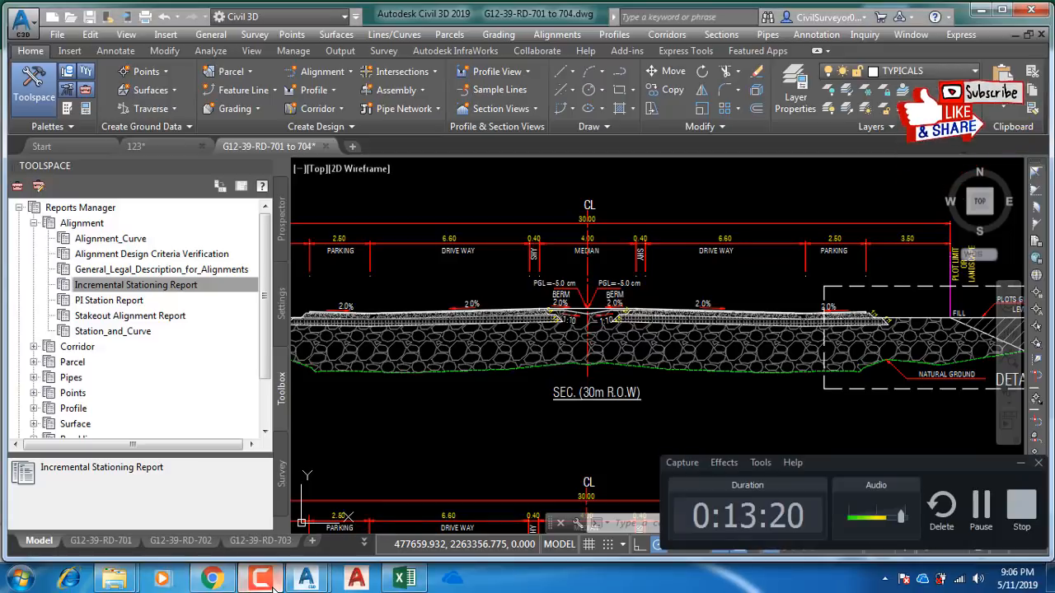
{"action": "left_click", "coordinate": [1020, 463]}
{"action": "scroll", "coordinate": [624, 307], "scroll_direction": "down", "scroll_amount": 5}
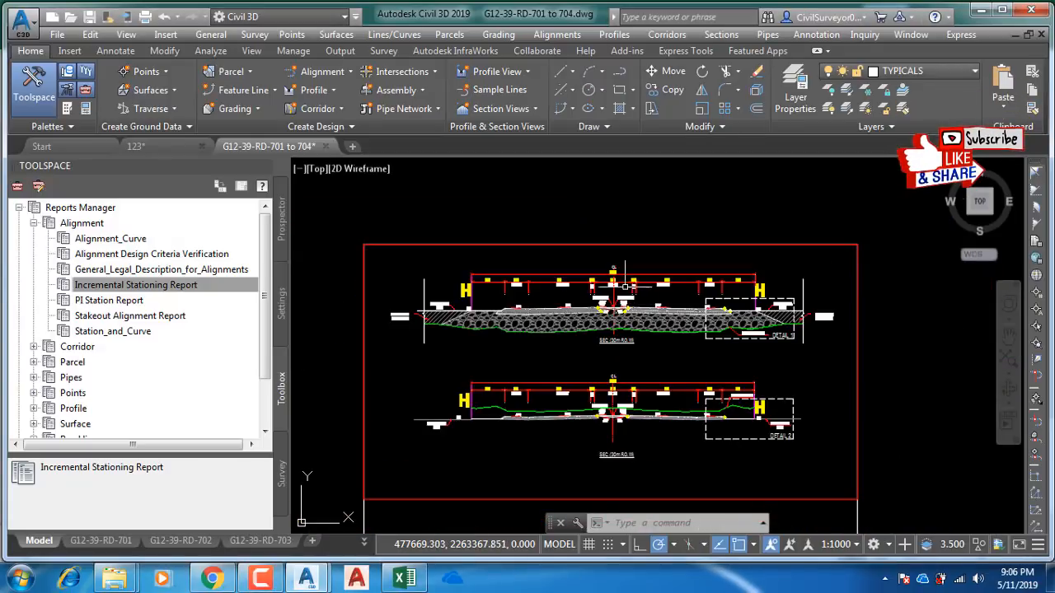
{"action": "scroll", "coordinate": [494, 317], "scroll_direction": "up", "scroll_amount": 3}
{"action": "scroll", "coordinate": [463, 325], "scroll_direction": "up", "scroll_amount": 2}
{"action": "scroll", "coordinate": [464, 328], "scroll_direction": "up", "scroll_amount": 3}
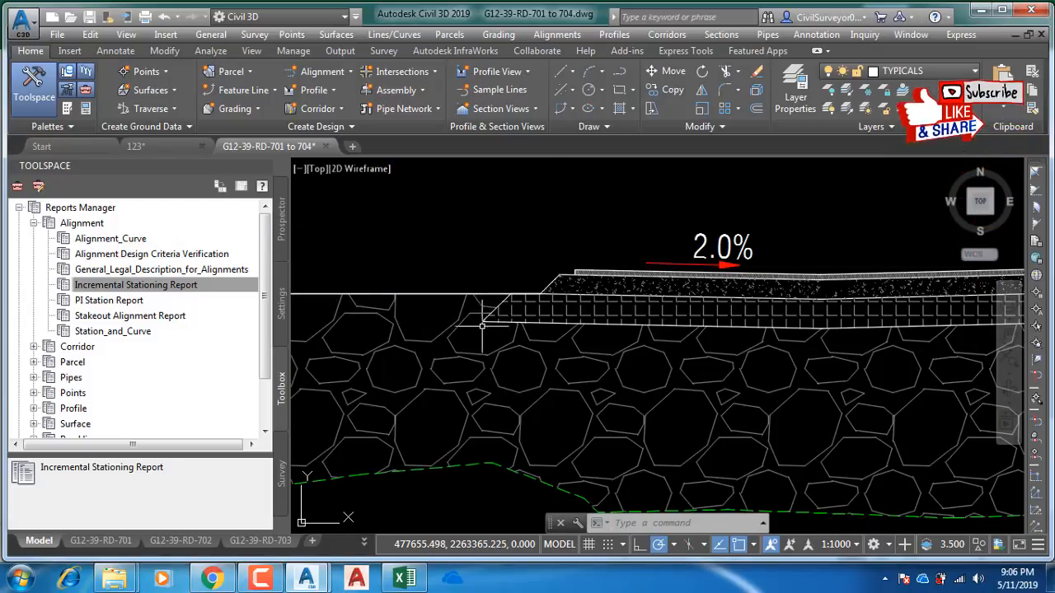
{"action": "scroll", "coordinate": [492, 312], "scroll_direction": "down", "scroll_amount": 6}
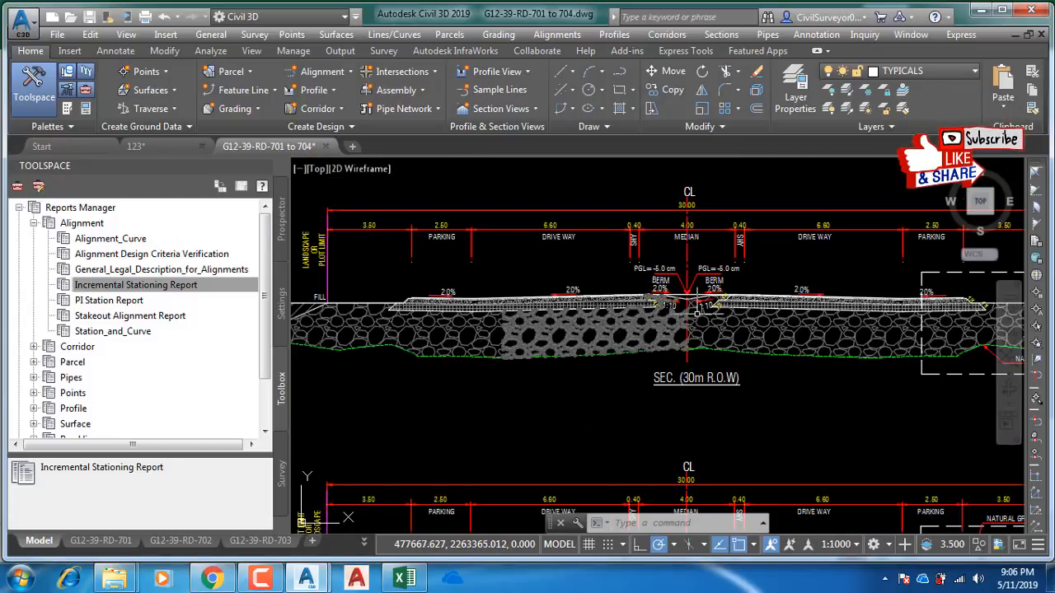
{"action": "scroll", "coordinate": [607, 289], "scroll_direction": "up", "scroll_amount": 4}
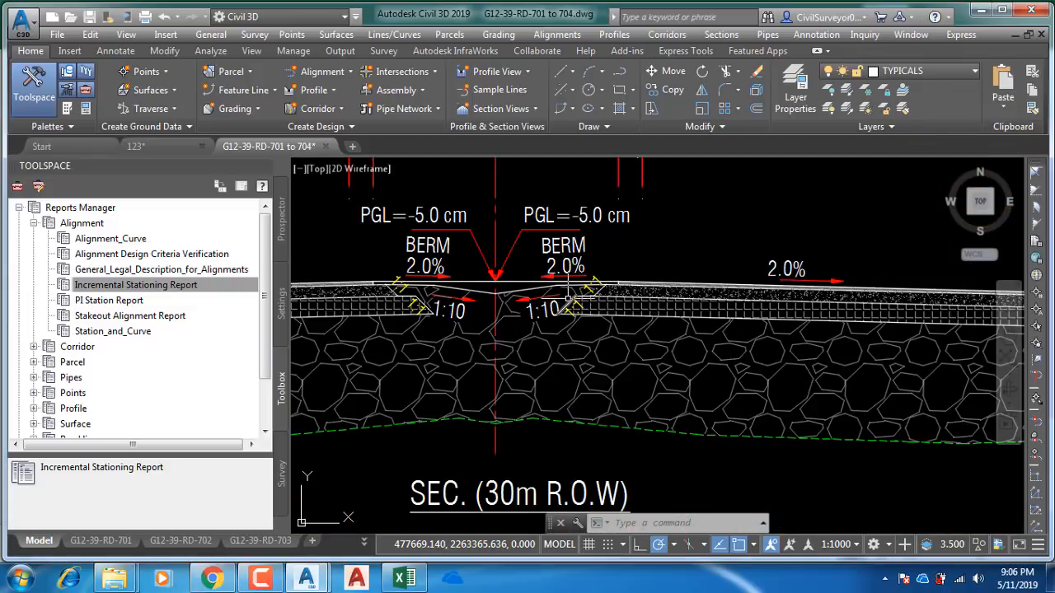
{"action": "scroll", "coordinate": [557, 318], "scroll_direction": "down", "scroll_amount": 3}
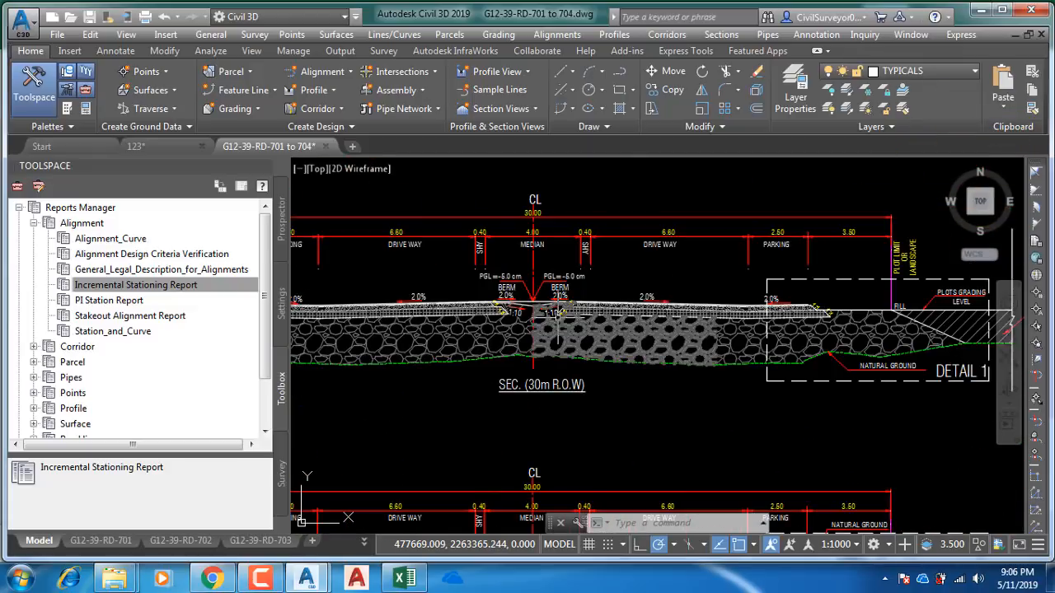
{"action": "scroll", "coordinate": [559, 317], "scroll_direction": "up", "scroll_amount": 1}
{"action": "middle_click_drag", "start_coordinate": [655, 314], "coordinate": [524, 293]}
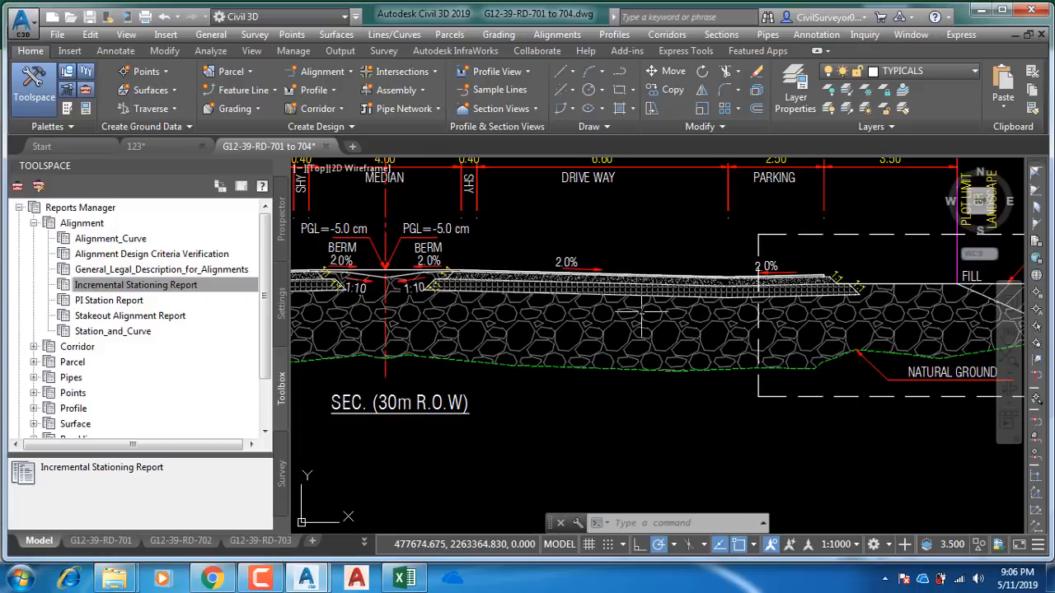
{"action": "scroll", "coordinate": [689, 284], "scroll_direction": "down", "scroll_amount": 5}
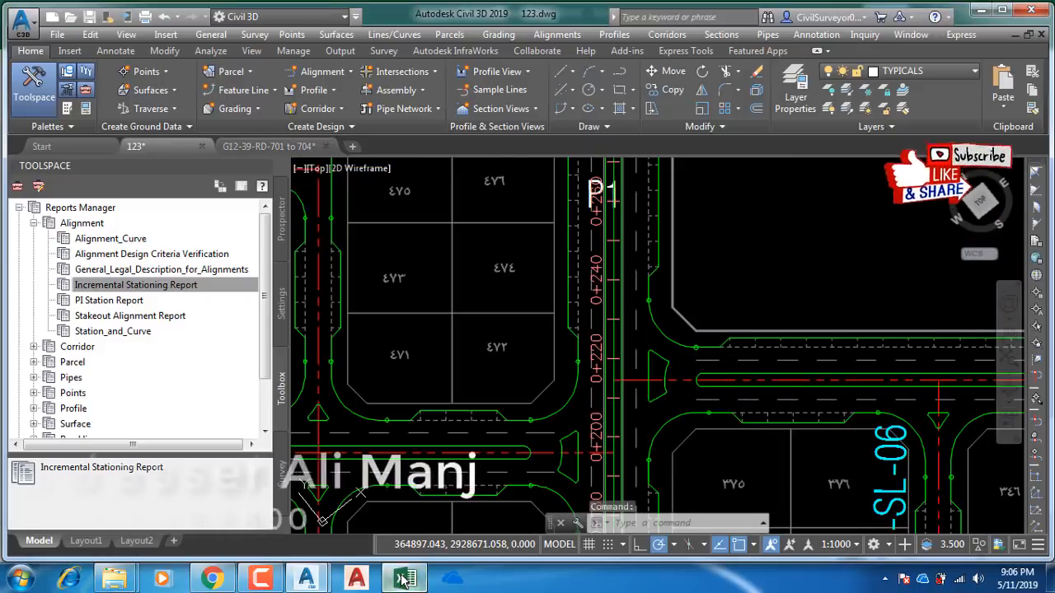
Step: Switch back to the CivilReport workbook in Excel and start saving a copy of it to the Desktop
{"action": "left_click", "coordinate": [403, 579]}
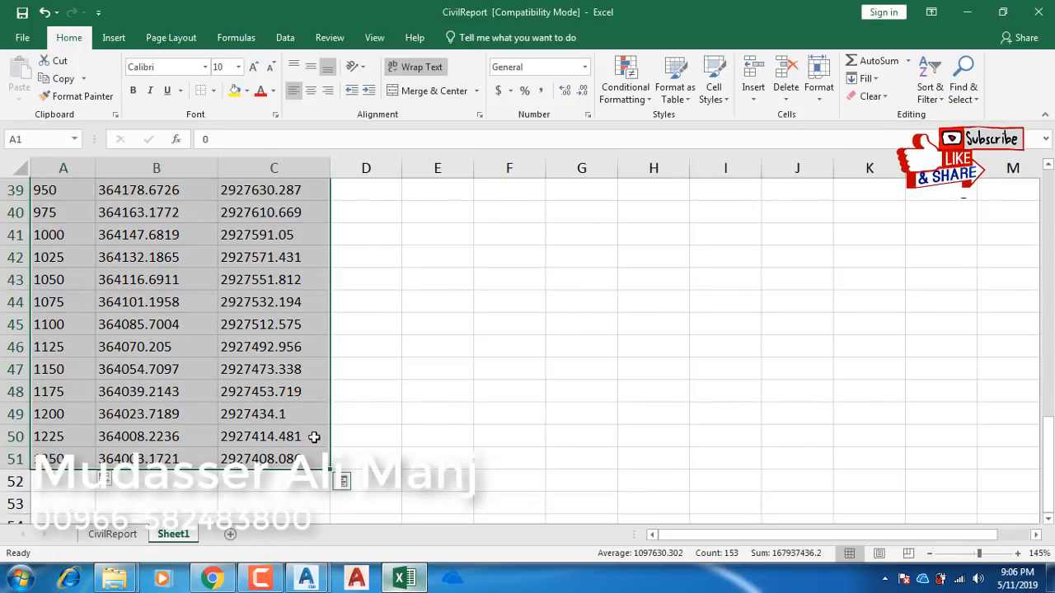
{"action": "scroll", "coordinate": [137, 369], "scroll_direction": "up", "scroll_amount": 4}
{"action": "scroll", "coordinate": [137, 369], "scroll_direction": "up", "scroll_amount": 4}
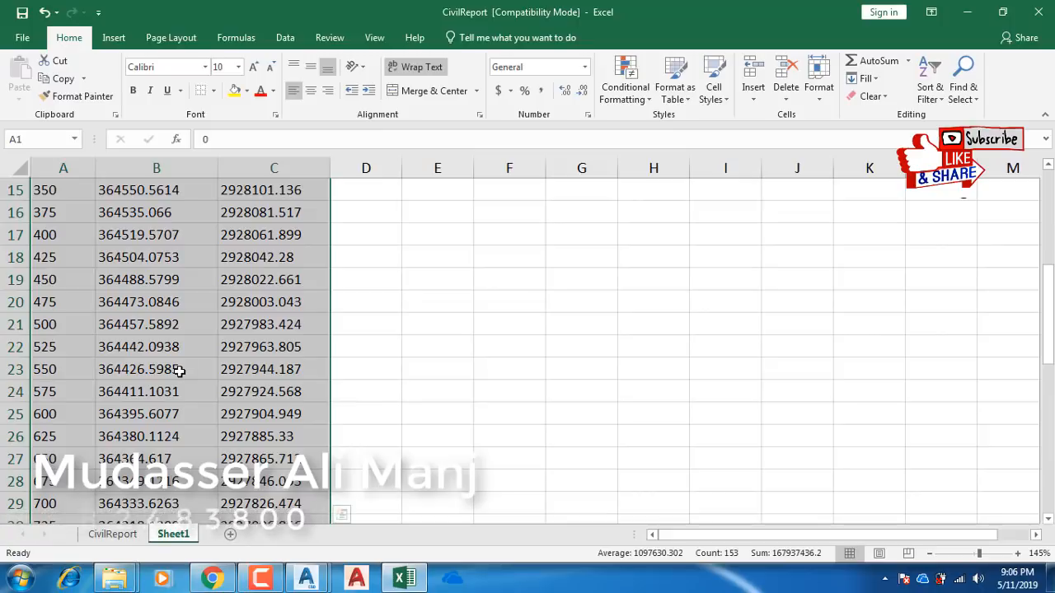
{"action": "scroll", "coordinate": [181, 372], "scroll_direction": "up", "scroll_amount": 4}
{"action": "scroll", "coordinate": [179, 371], "scroll_direction": "up", "scroll_amount": 1}
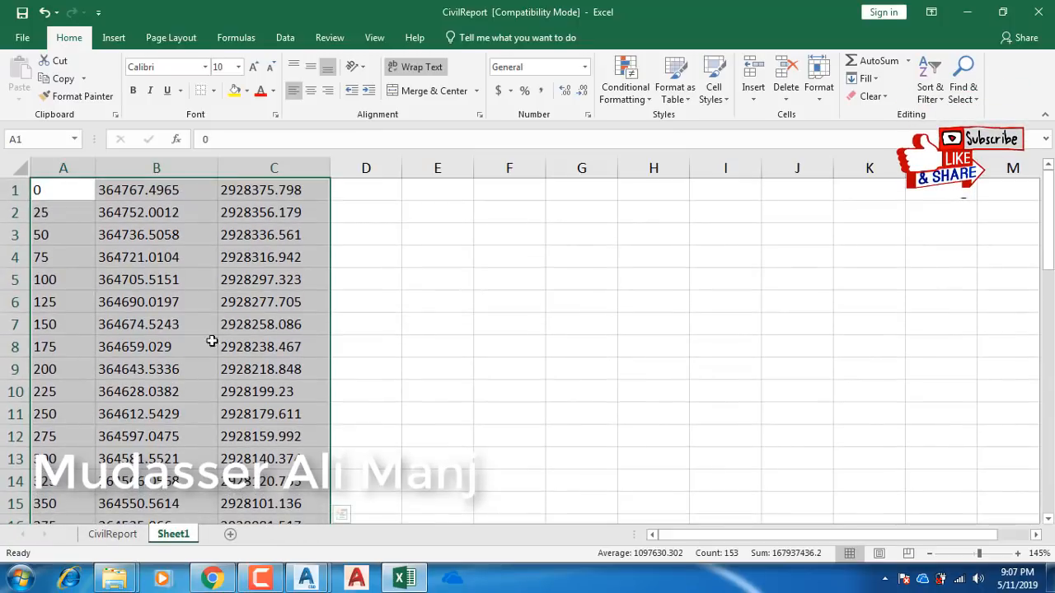
{"action": "left_click", "coordinate": [22, 37]}
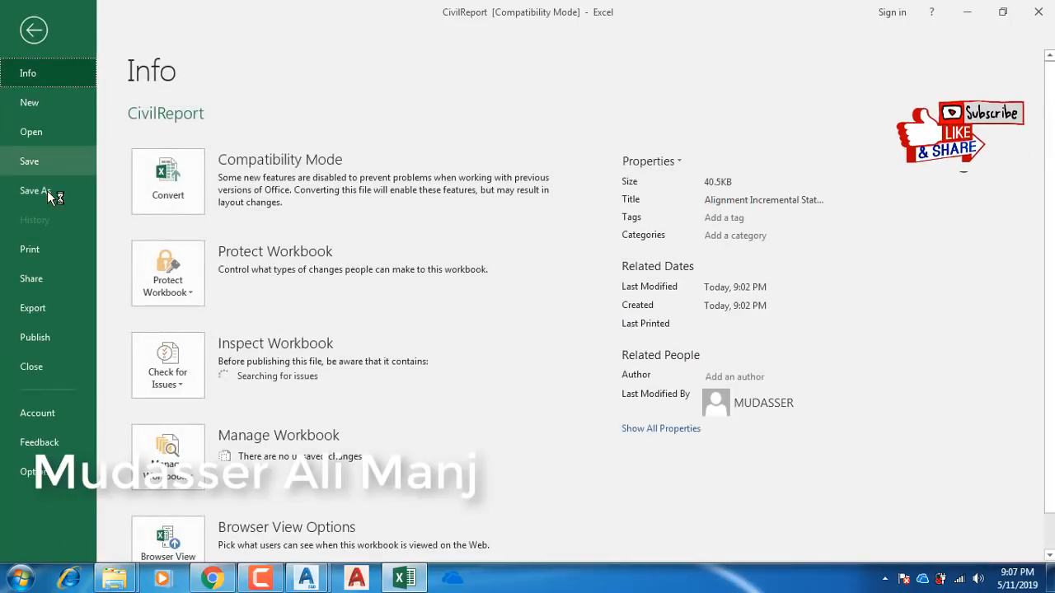
{"action": "left_click", "coordinate": [47, 191]}
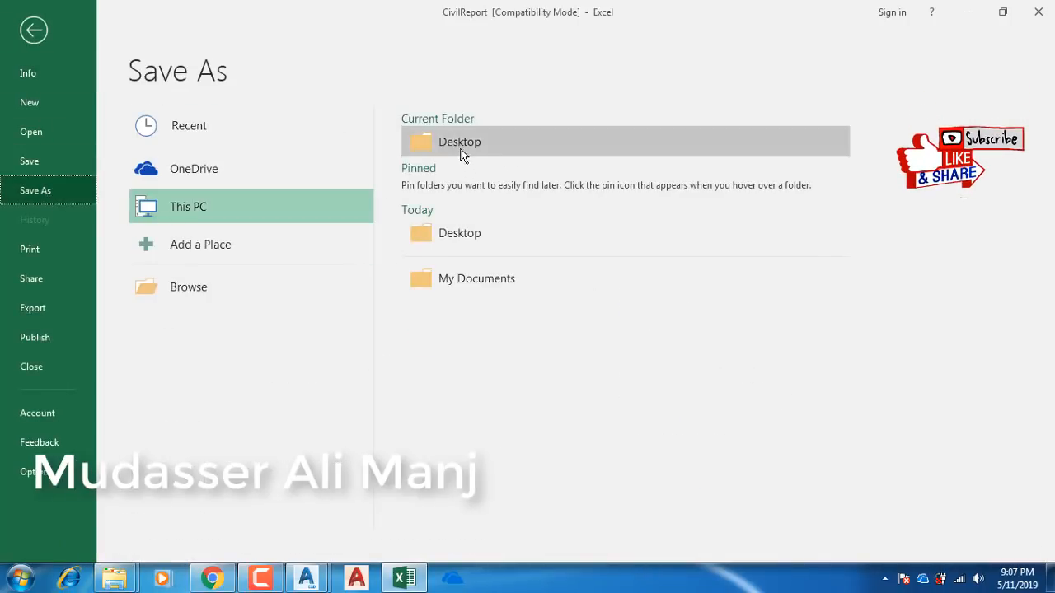
{"action": "left_click", "coordinate": [459, 146]}
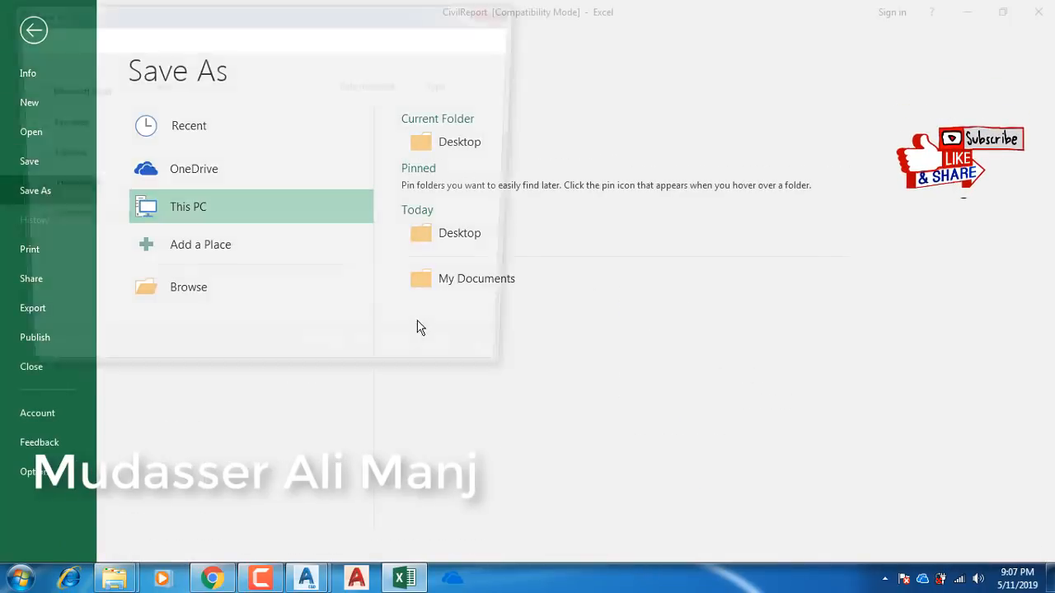
Step: Name the saved copy 123
{"action": "left_click", "coordinate": [212, 262]}
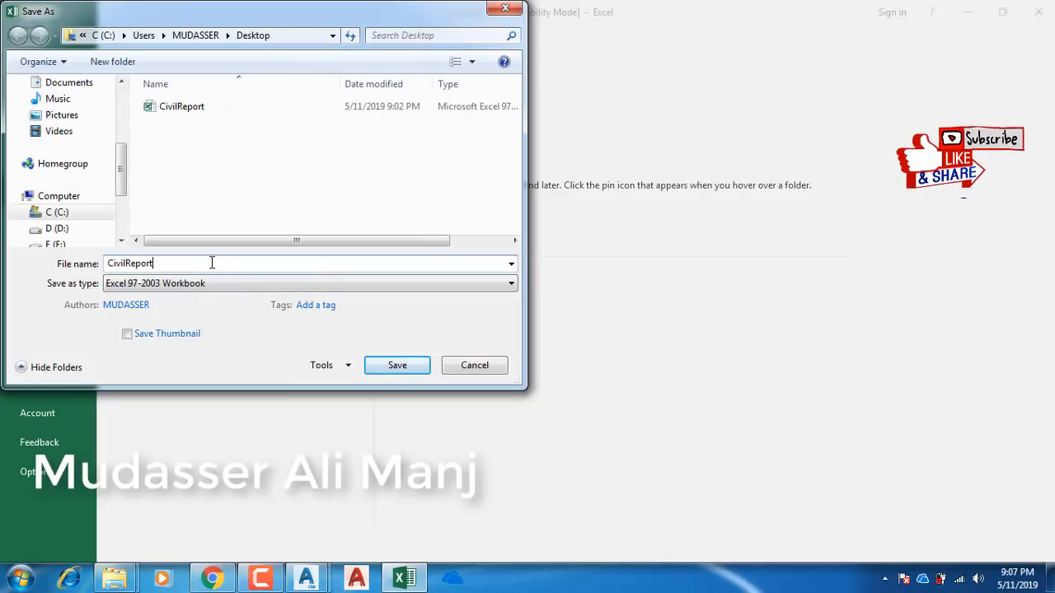
{"action": "key", "text": "BackSpace"}
{"action": "key", "text": "BackSpace"}
{"action": "key", "text": "BackSpace"}
{"action": "key", "text": "BackSpace"}
{"action": "key", "text": "BackSpace"}
{"action": "key", "text": "BackSpace"}
{"action": "key", "text": "BackSpace"}
{"action": "key", "text": "BackSpace"}
{"action": "key", "text": "BackSpace"}
{"action": "key", "text": "BackSpace"}
{"action": "key", "text": "BackSpace"}
{"action": "type", "text": "123"}
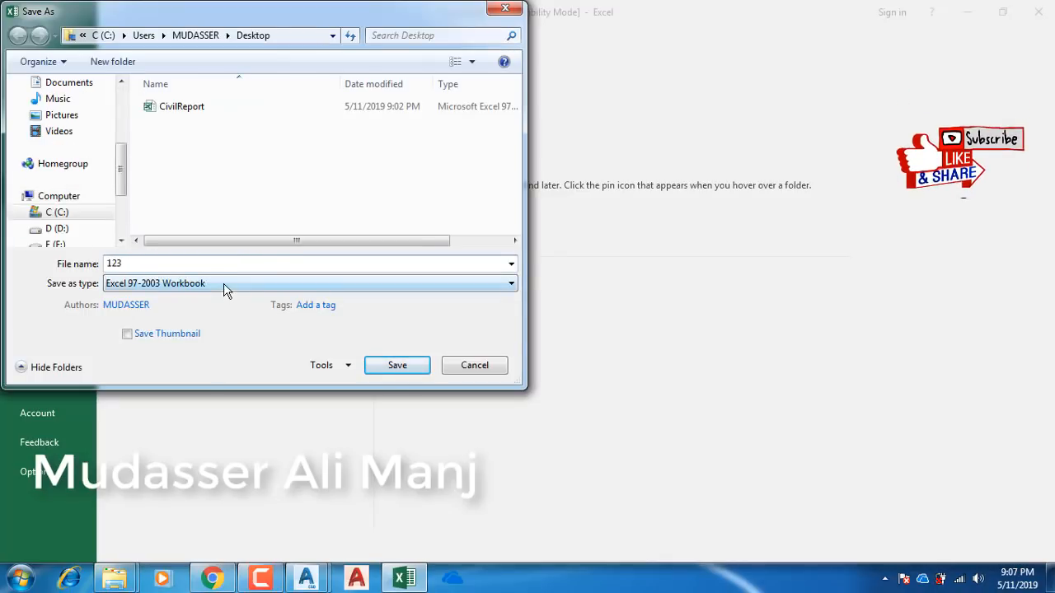
Step: Save only the active sheet to the Desktop as CSV (Comma delimited), keeping that format
{"action": "left_click", "coordinate": [225, 284]}
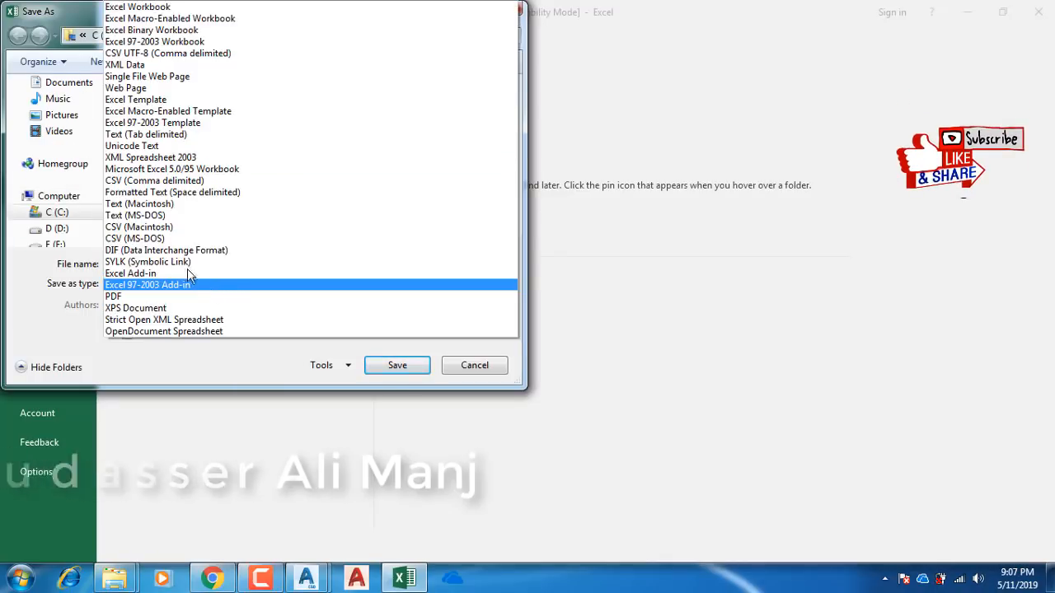
{"action": "left_click", "coordinate": [152, 181]}
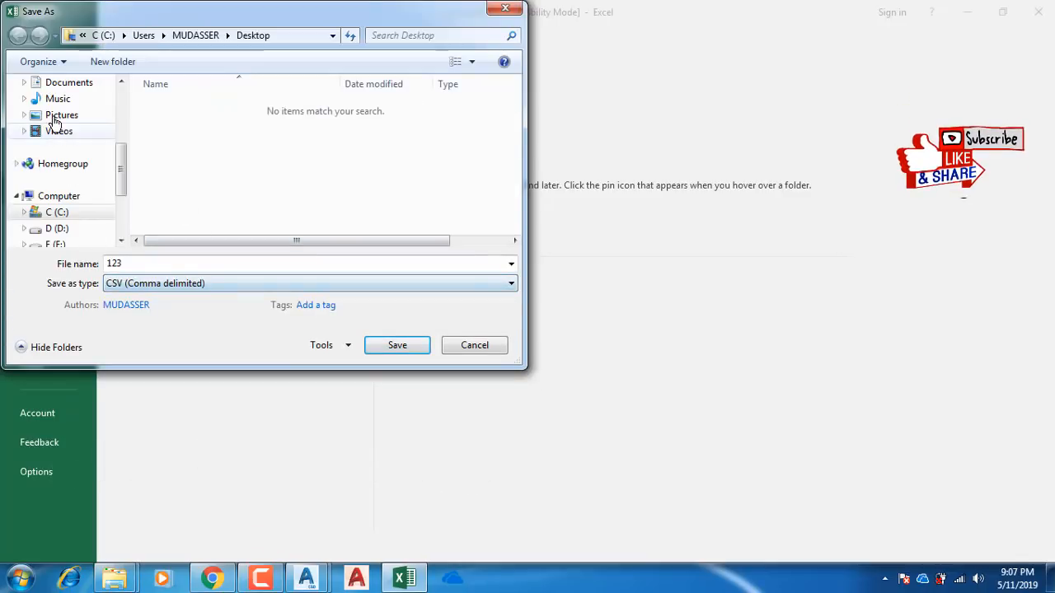
{"action": "scroll", "coordinate": [123, 134], "scroll_direction": "up", "scroll_amount": 5}
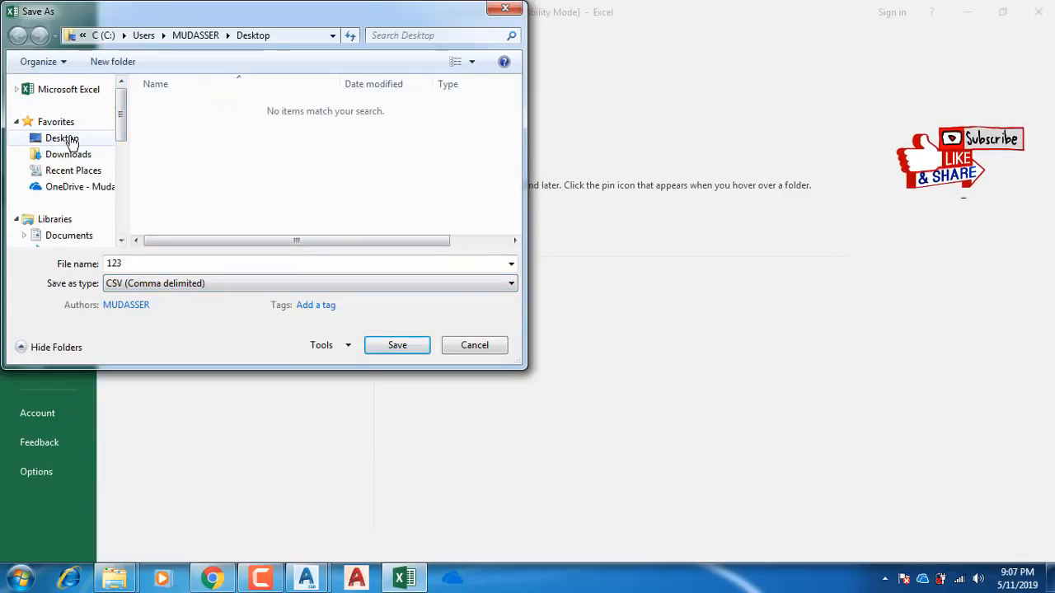
{"action": "left_click", "coordinate": [68, 139]}
{"action": "left_click", "coordinate": [398, 346]}
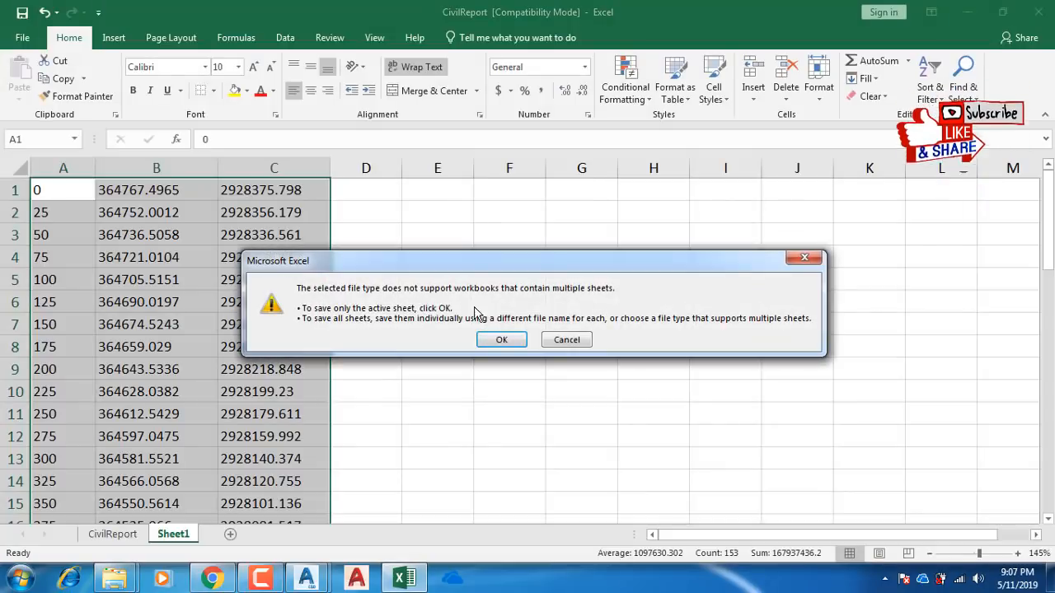
{"action": "left_click", "coordinate": [500, 340]}
{"action": "left_click", "coordinate": [447, 336]}
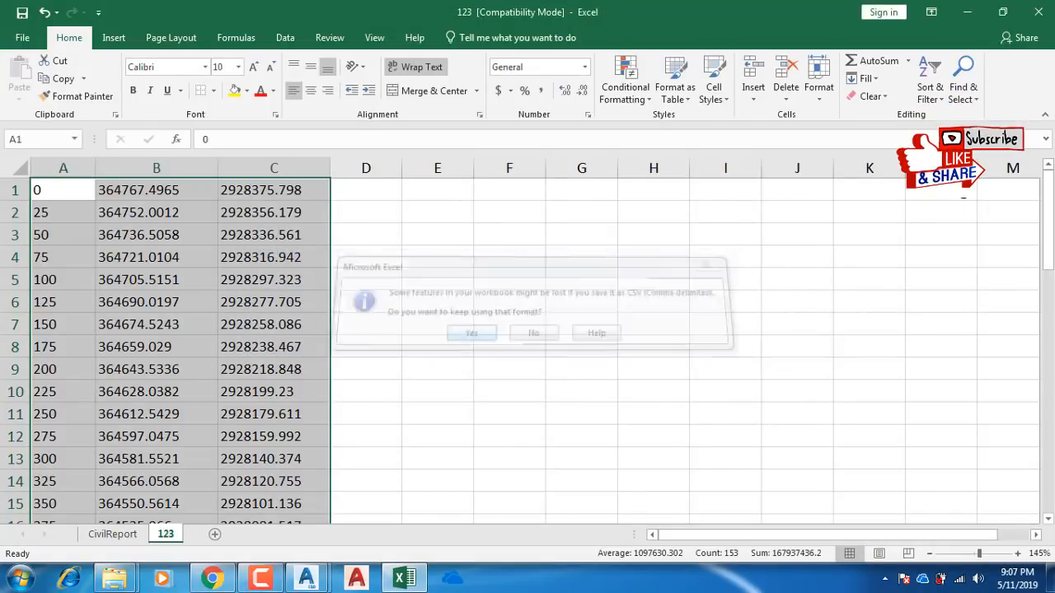
Step: Minimize Excel and Civil 3D, and move the 123 file to an open area near the middle of the desktop
{"action": "left_click", "coordinate": [967, 12]}
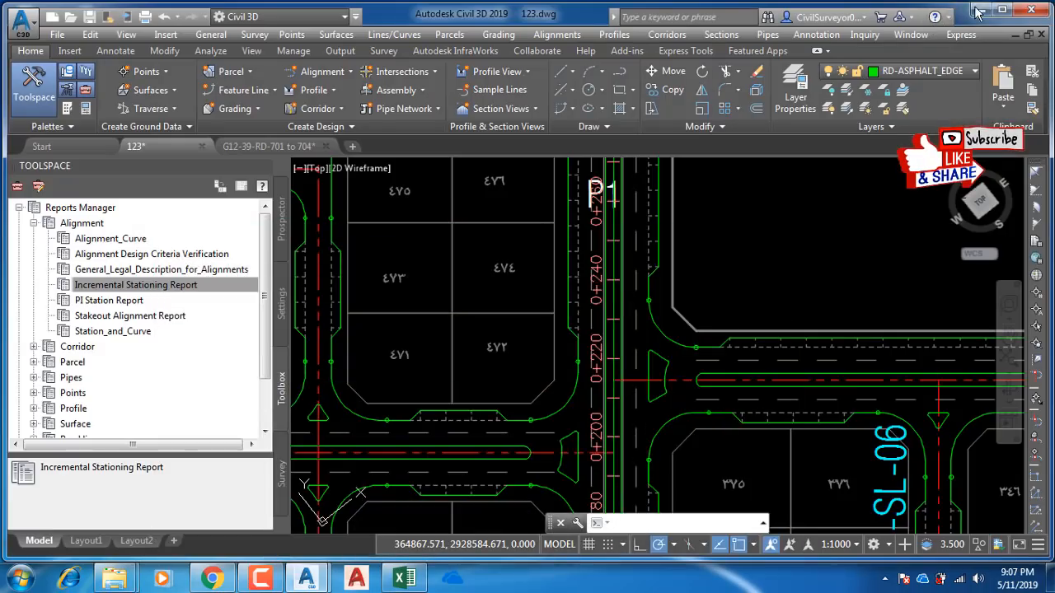
{"action": "left_click", "coordinate": [977, 12]}
{"action": "left_click_drag", "start_coordinate": [86, 92], "coordinate": [582, 160]}
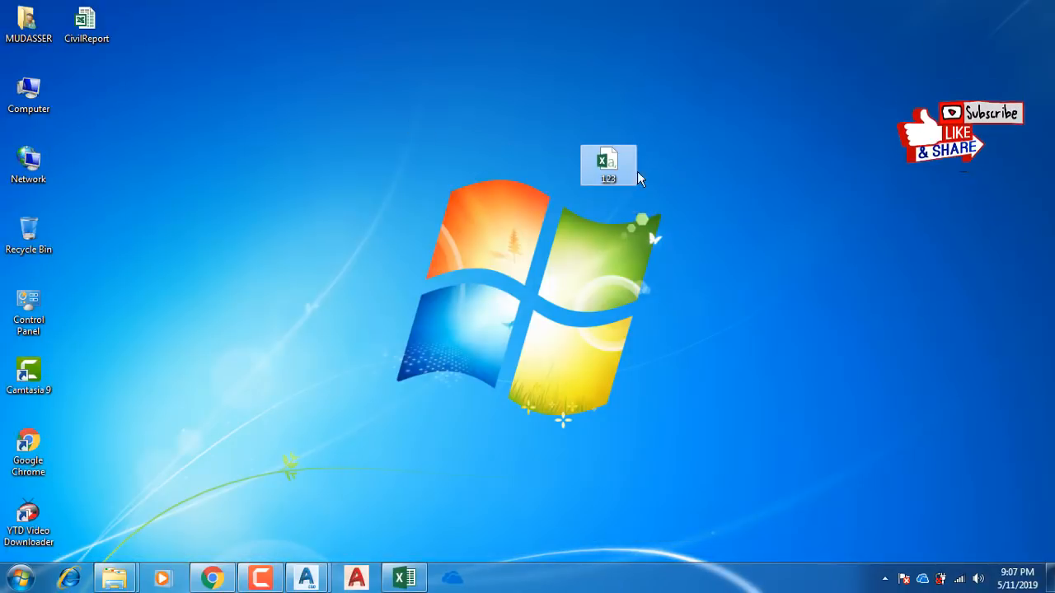
Step: Move the 123 file directly below the CivilReport file on the desktop and refresh the desktop
{"action": "left_click_drag", "start_coordinate": [608, 165], "coordinate": [165, 107]}
{"action": "left_click_drag", "start_coordinate": [93, 101], "coordinate": [92, 101]}
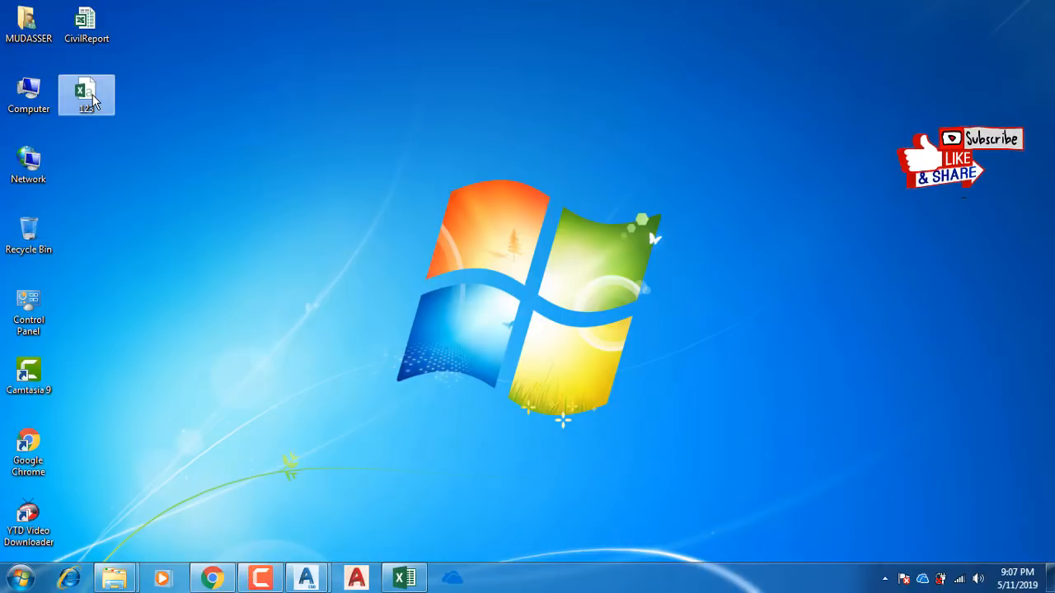
{"action": "right_click", "coordinate": [143, 124]}
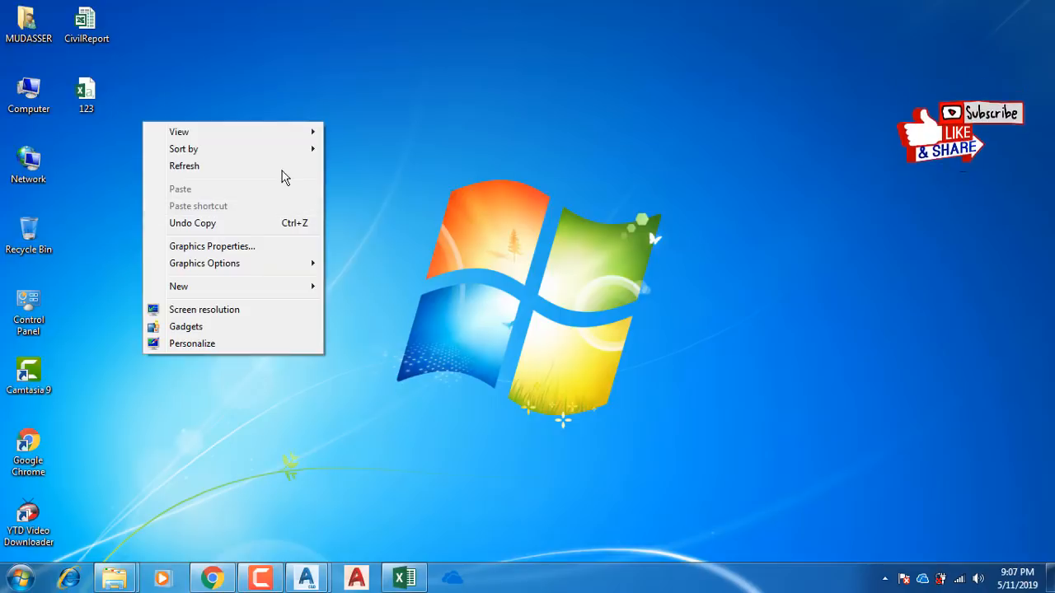
{"action": "left_click", "coordinate": [212, 168]}
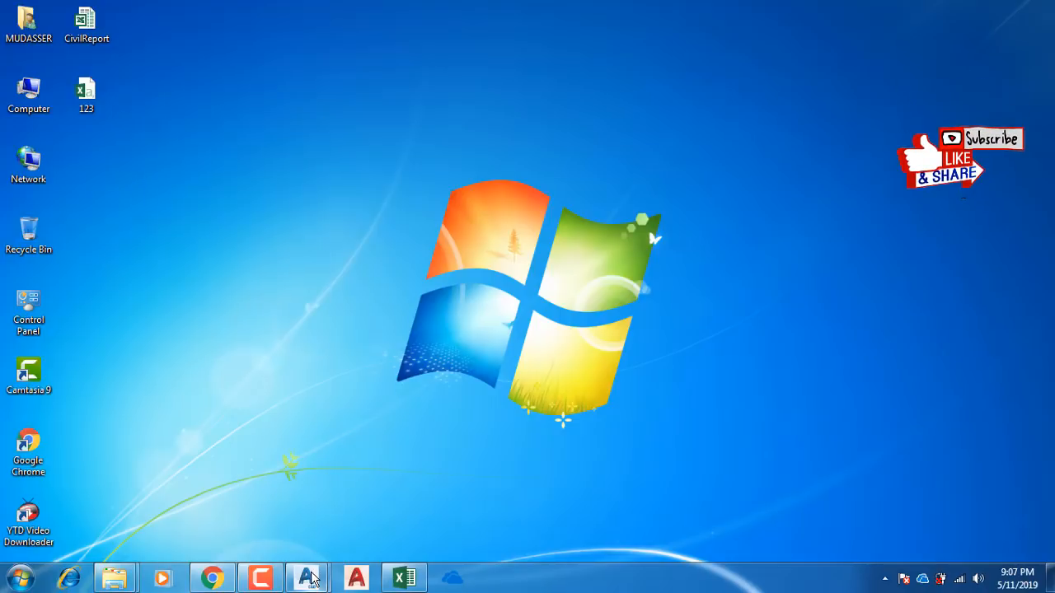
Step: Look over the 123 drawing in Civil 3D, and switch to Excel to review the workbook's CivilReport sheet
{"action": "mouse_move", "coordinate": [311, 580]}
{"action": "left_click", "coordinate": [278, 505]}
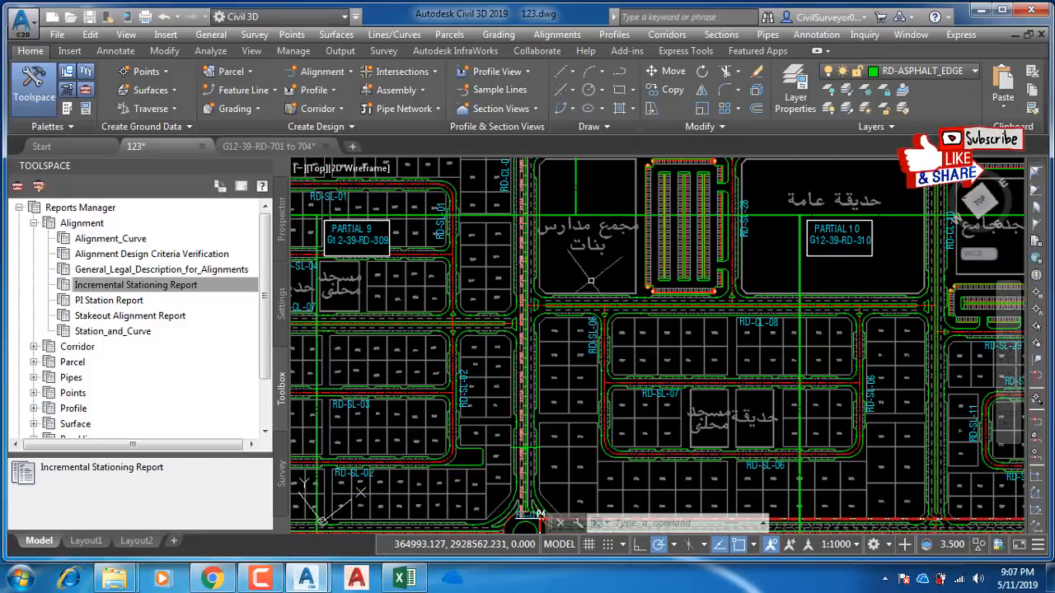
{"action": "scroll", "coordinate": [631, 277], "scroll_direction": "down", "scroll_amount": 3}
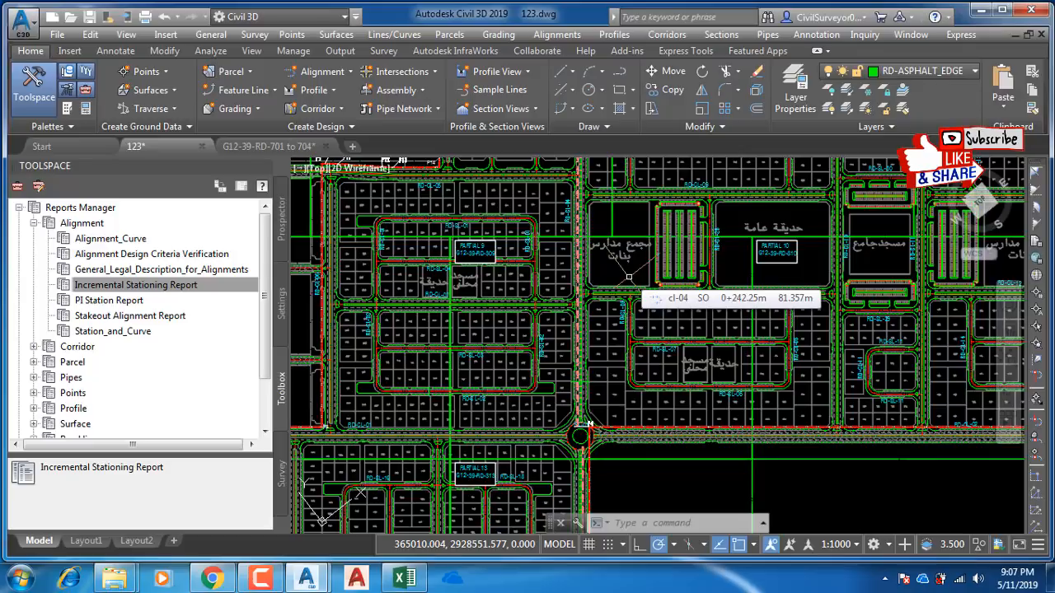
{"action": "left_click", "coordinate": [403, 579]}
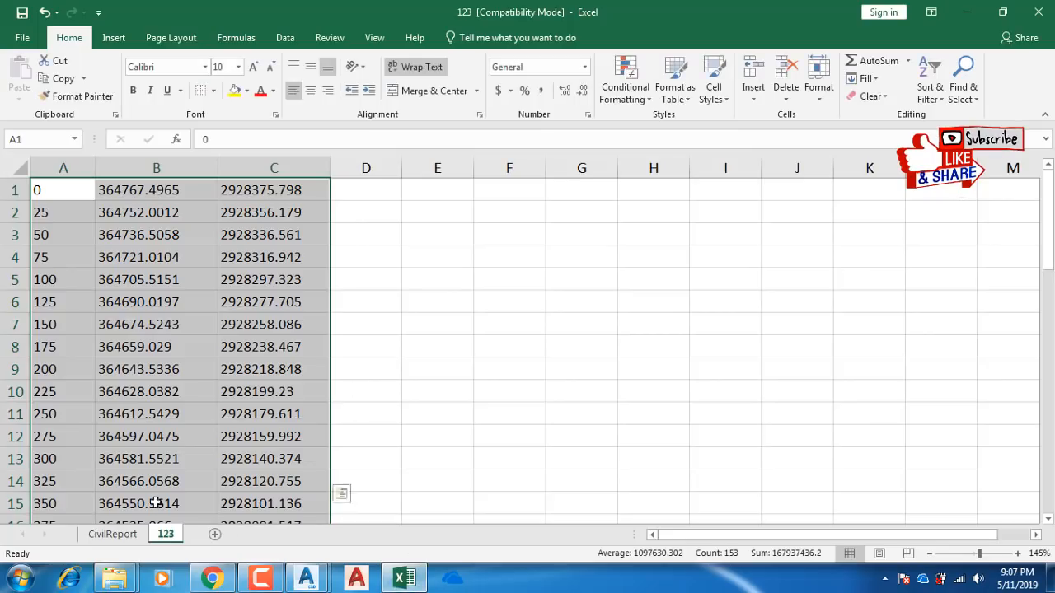
{"action": "left_click", "coordinate": [115, 534]}
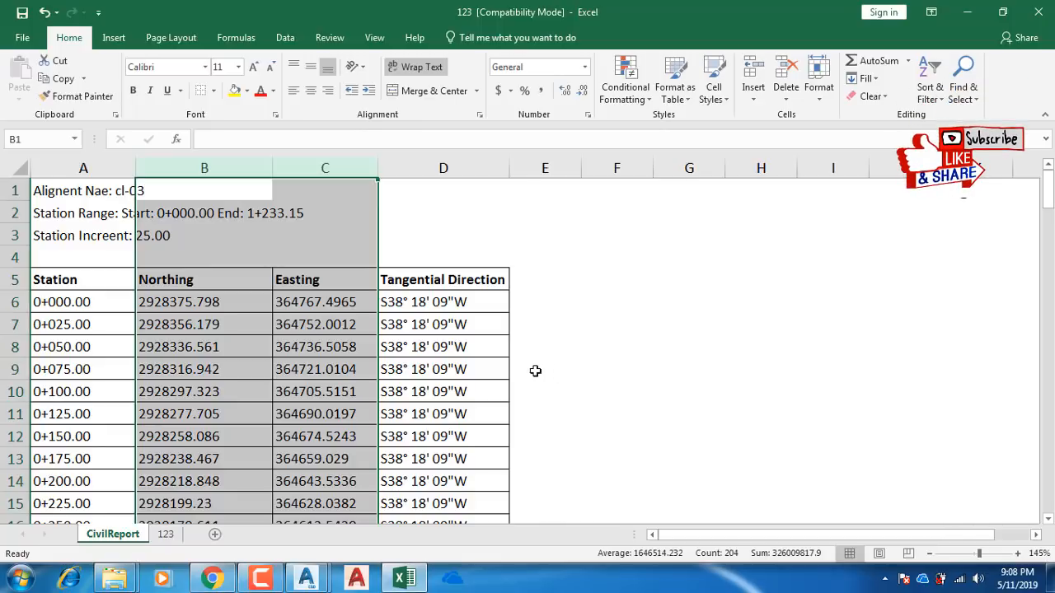
Step: Switch back to Civil 3D and examine the road layout around PARTIAL 9 in the 123 drawing
{"action": "mouse_move", "coordinate": [261, 578]}
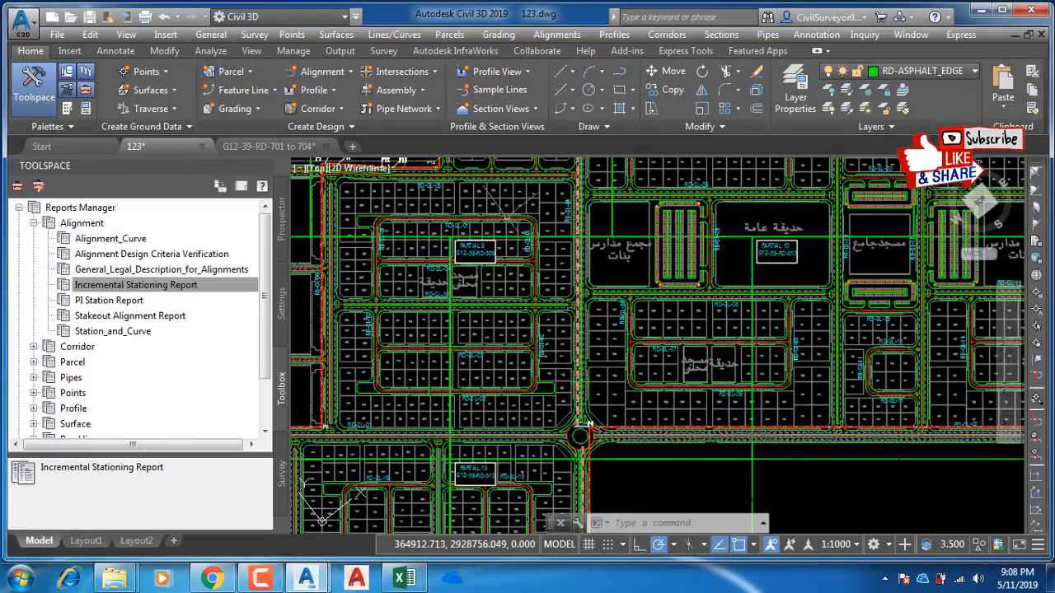
{"action": "scroll", "coordinate": [416, 198], "scroll_direction": "down", "scroll_amount": 3}
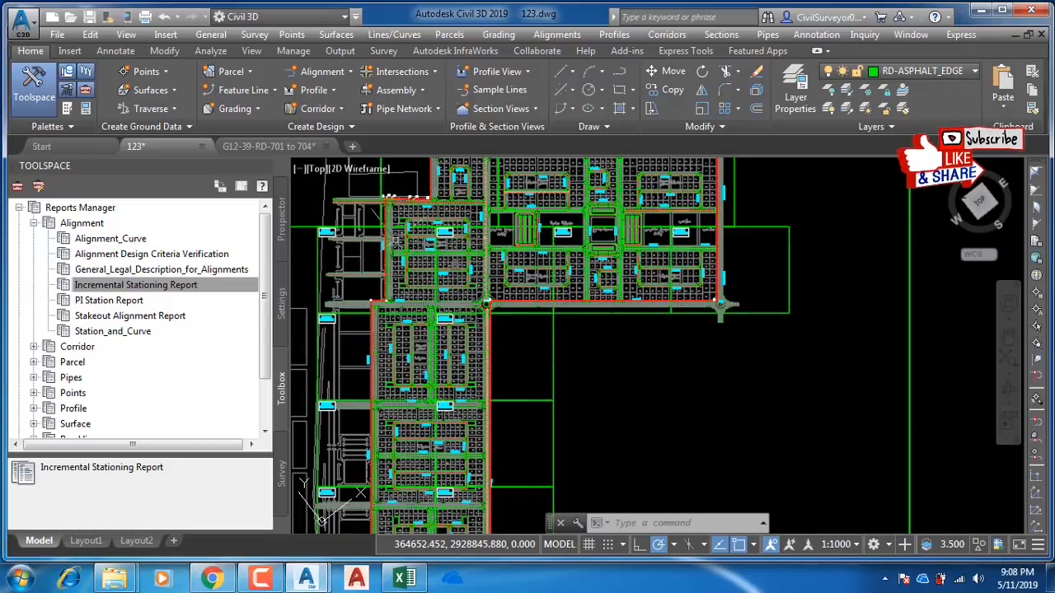
{"action": "scroll", "coordinate": [486, 304], "scroll_direction": "up", "scroll_amount": 6}
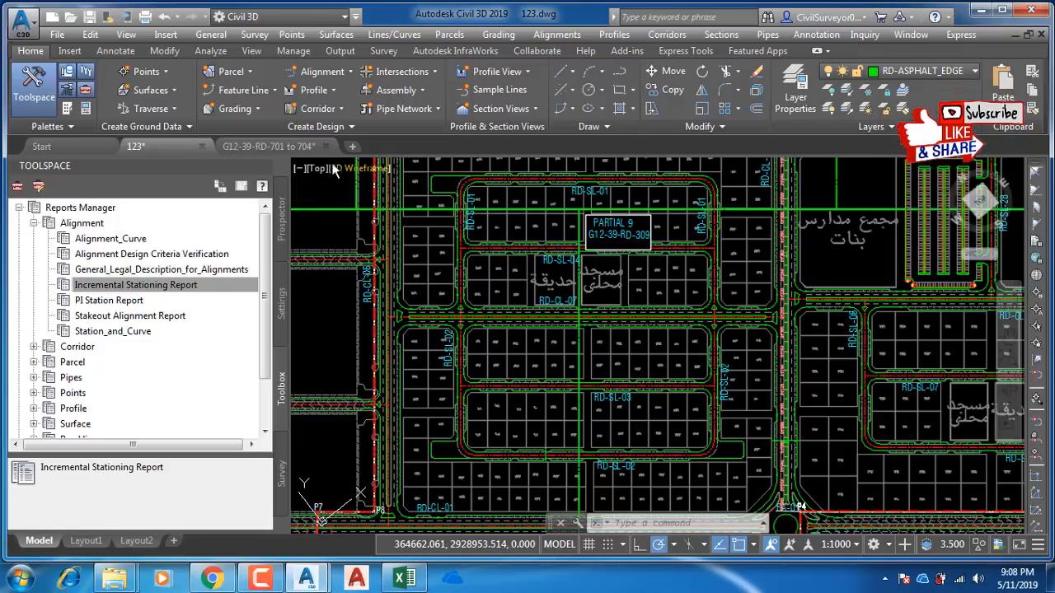
Step: Examine the 30m R.O.W typical section in the G12-39-RD-701 to 704 drawing, and minimize Civil 3D
{"action": "left_click", "coordinate": [303, 149]}
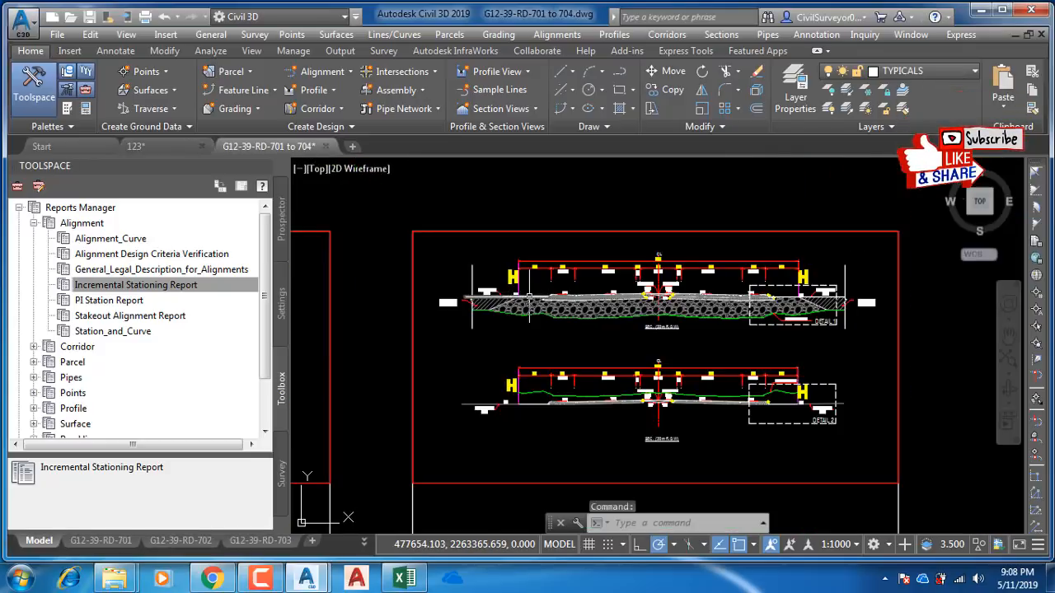
{"action": "scroll", "coordinate": [529, 294], "scroll_direction": "up", "scroll_amount": 5}
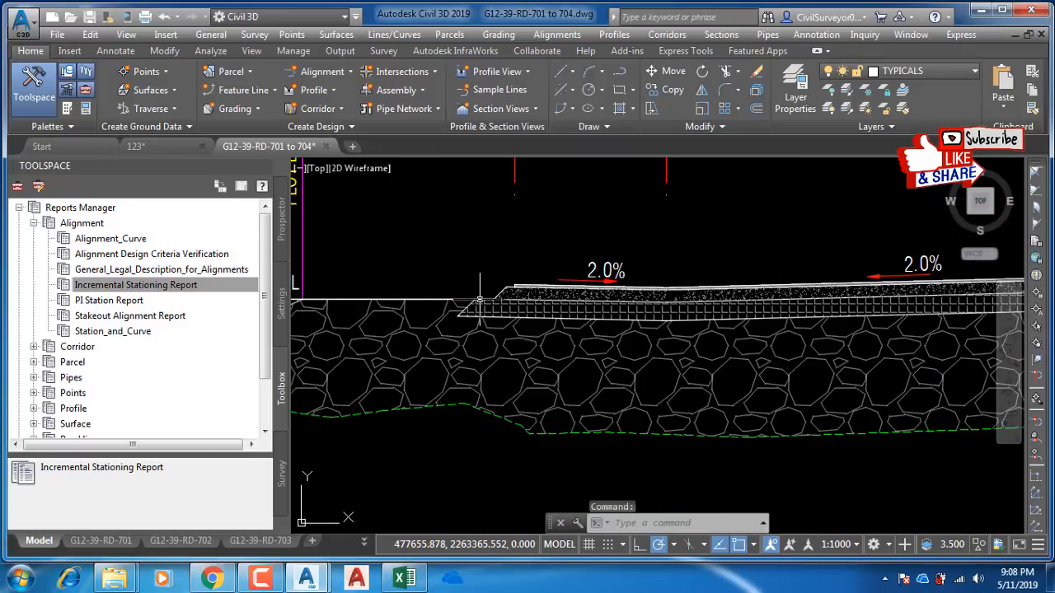
{"action": "scroll", "coordinate": [611, 284], "scroll_direction": "down", "scroll_amount": 5}
{"action": "scroll", "coordinate": [611, 285], "scroll_direction": "up", "scroll_amount": 5}
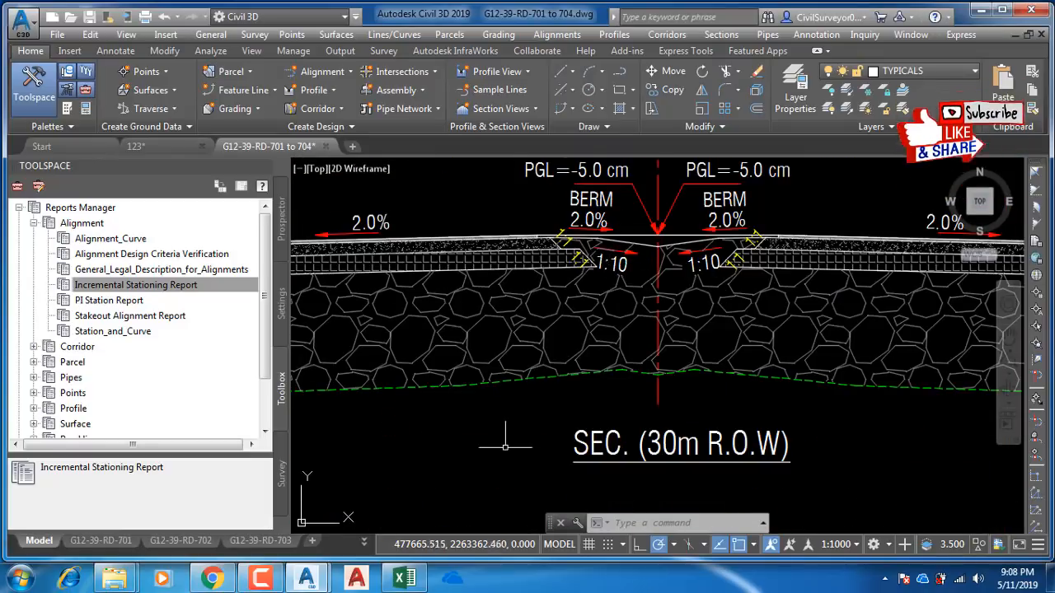
{"action": "left_click", "coordinate": [980, 18]}
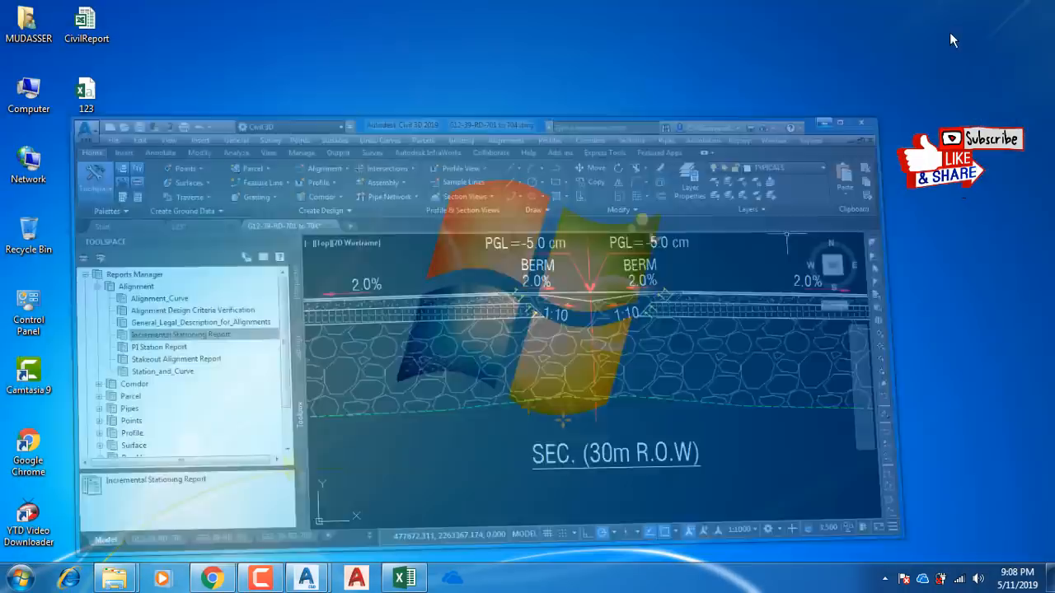